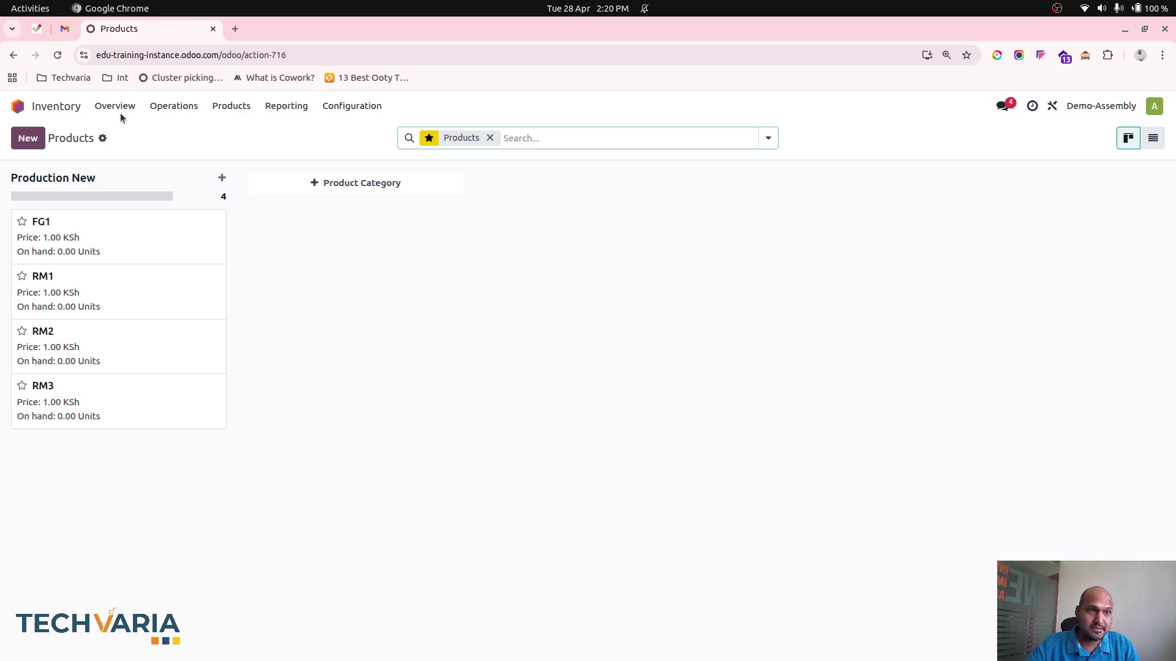
Step: Open the Accounting app and activate developer mode
left_click(61, 106)
type("acc")
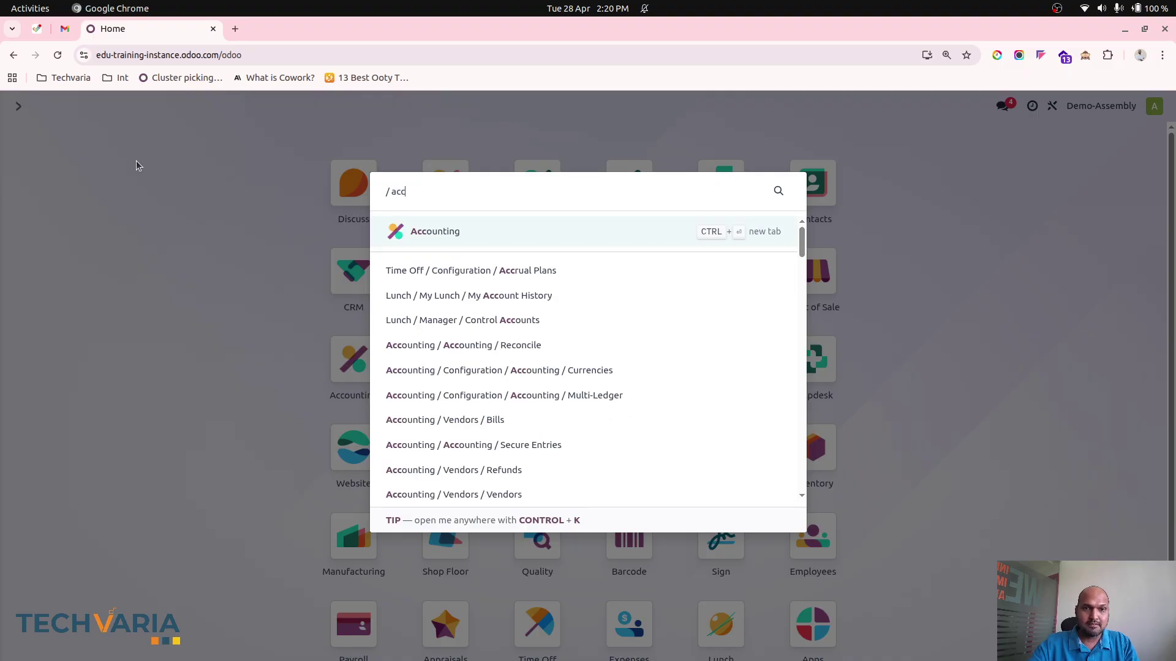
key("Return")
left_click(409, 110)
left_click(423, 134)
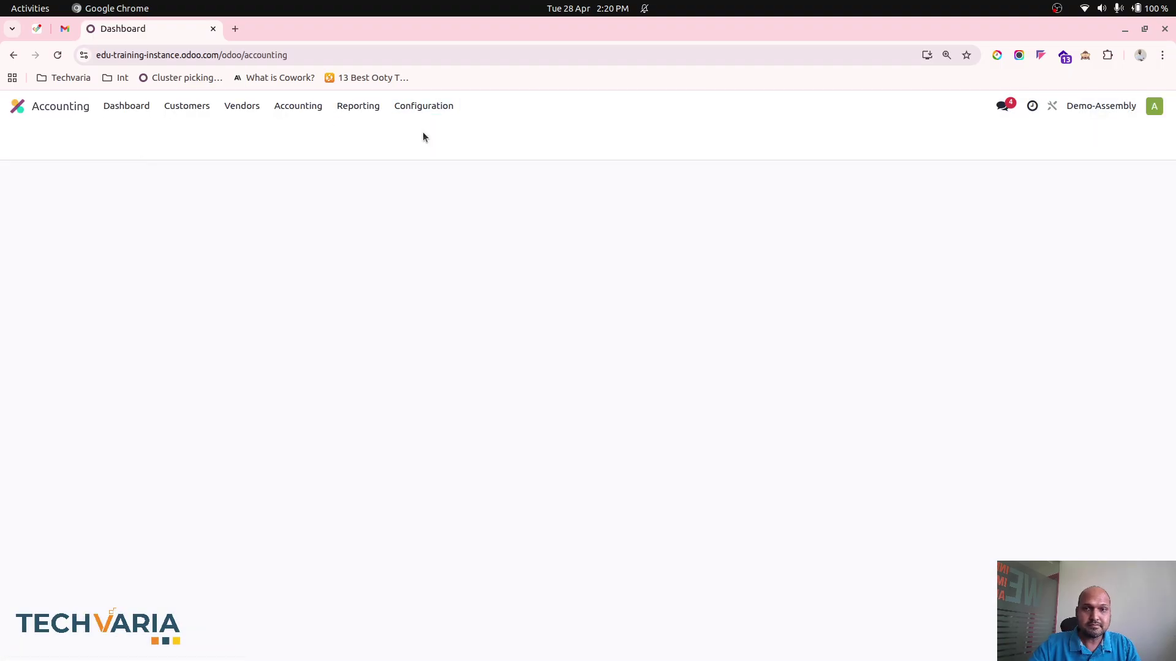
left_click(1085, 57)
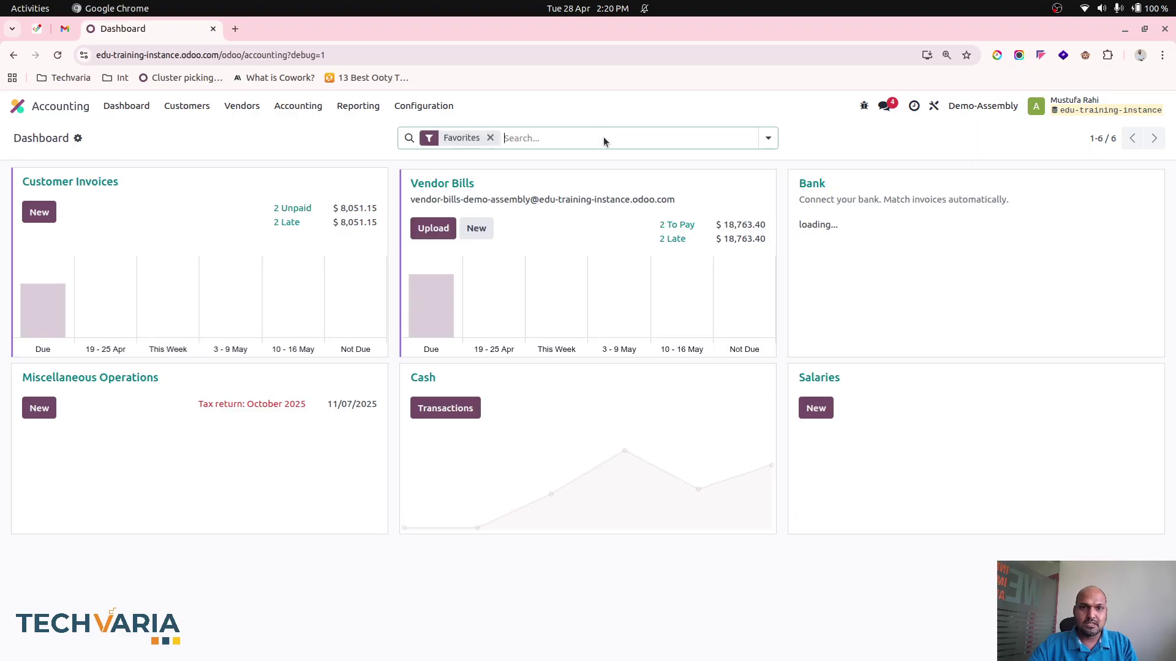
Step: Open the Accounting settings and search them for "angl" to check the Anglo-Saxon Accounting option
left_click(603, 138)
left_click(423, 106)
left_click(423, 133)
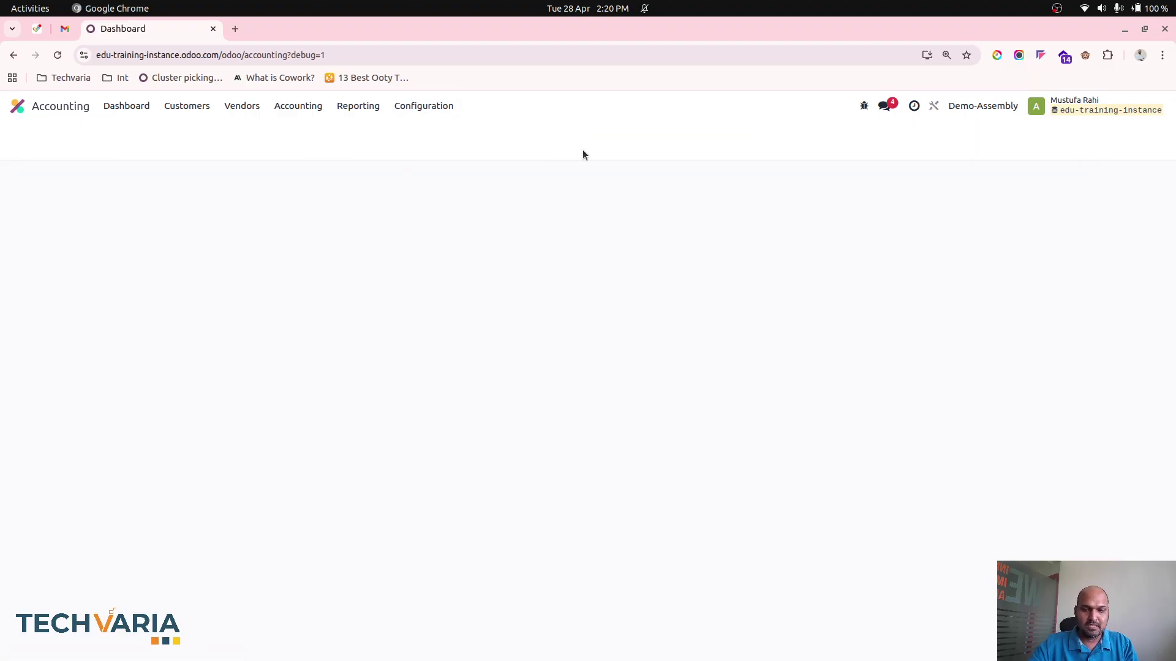
type("angl")
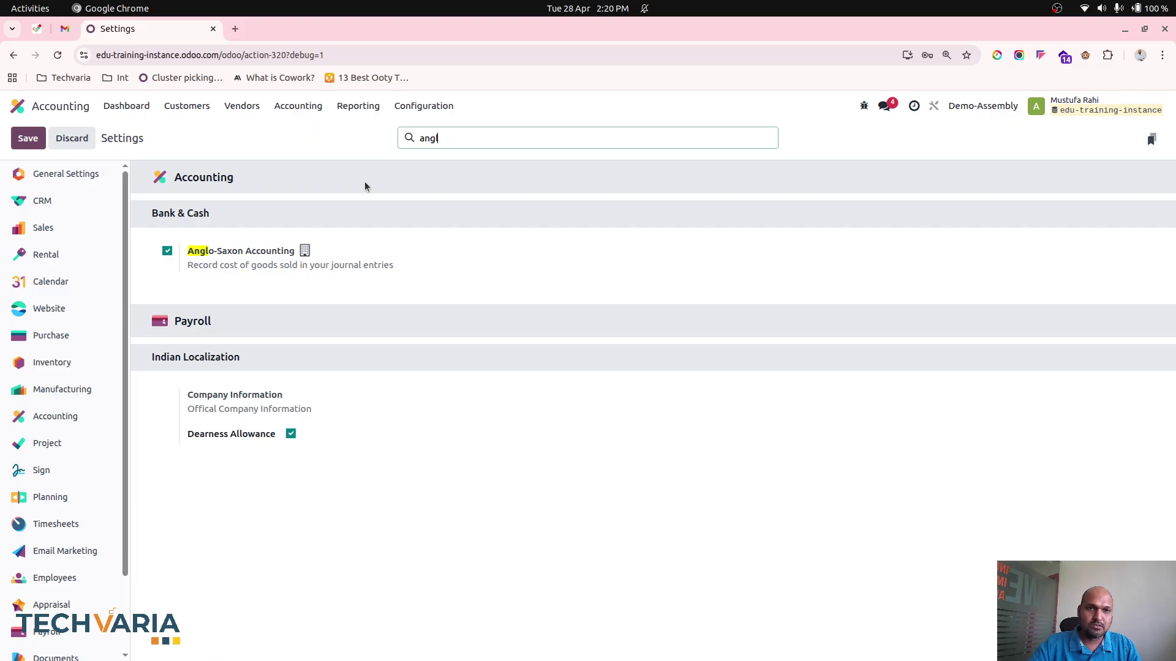
left_click(424, 106)
left_click(578, 131)
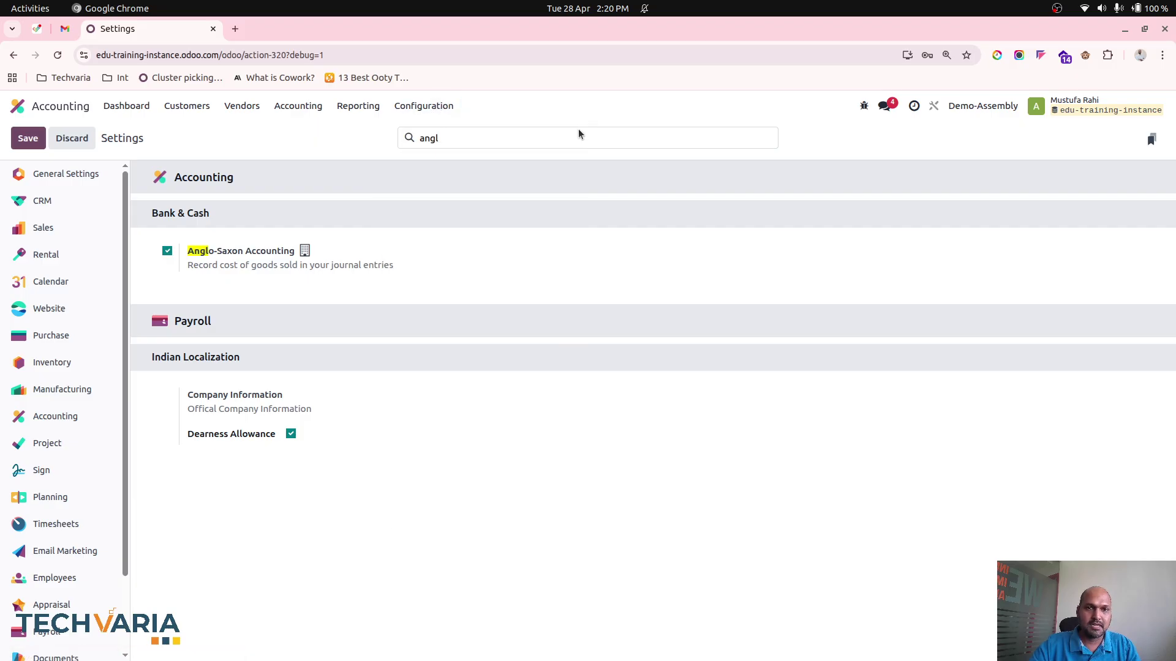
Step: Search the settings for "inve" and examine the Automatic Accounting option and its default stock valuation accounts
double_click(526, 140)
key("BackSpace")
type("inve")
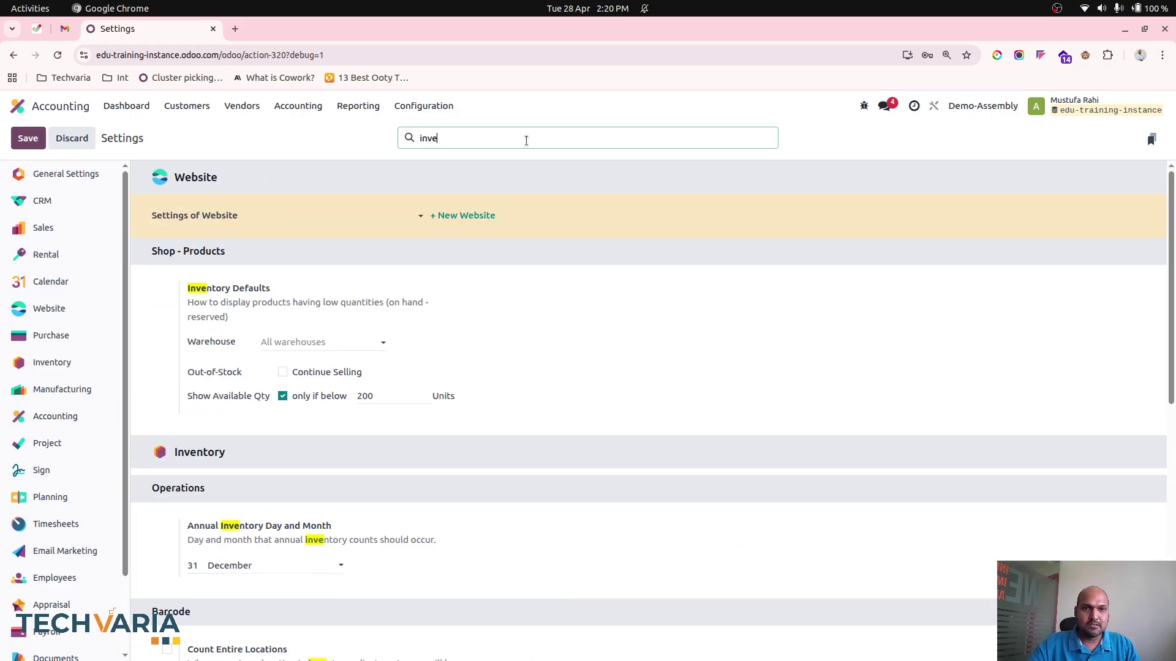
scroll(547, 273, "down", 8)
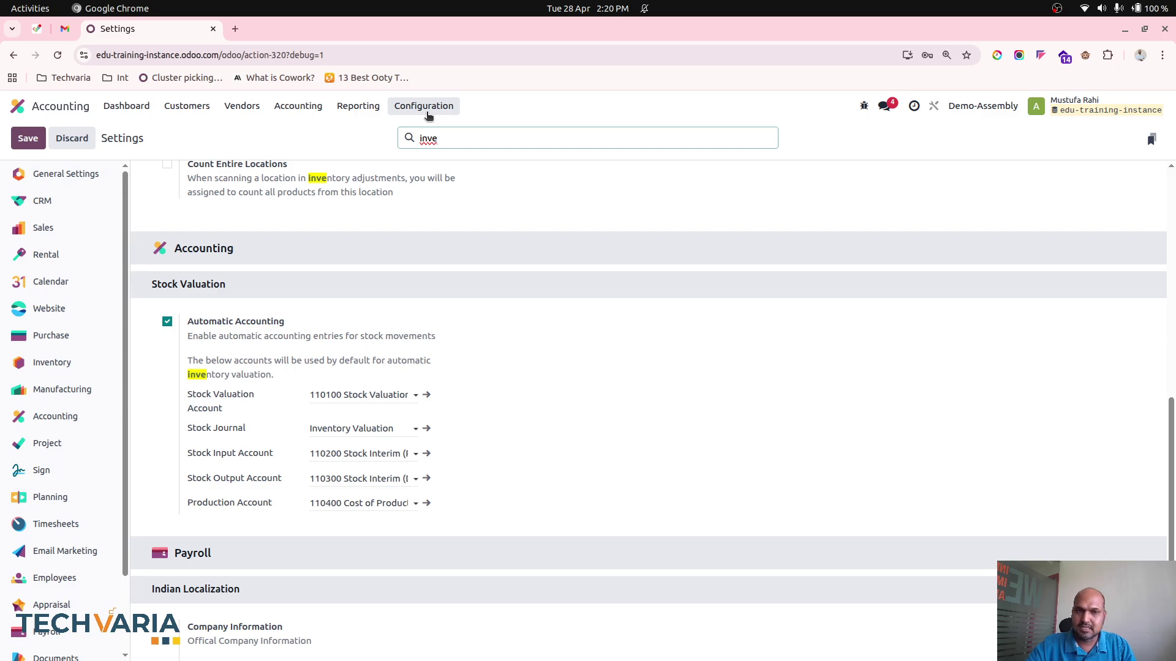
left_click(18, 106)
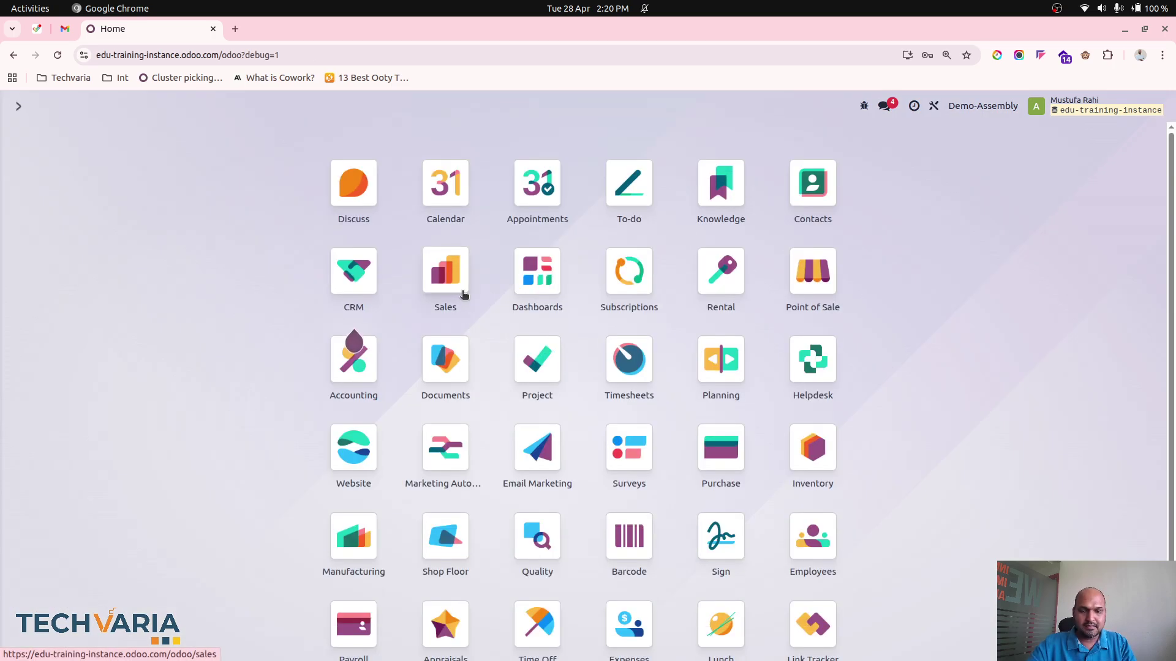
type("prod")
key("Return")
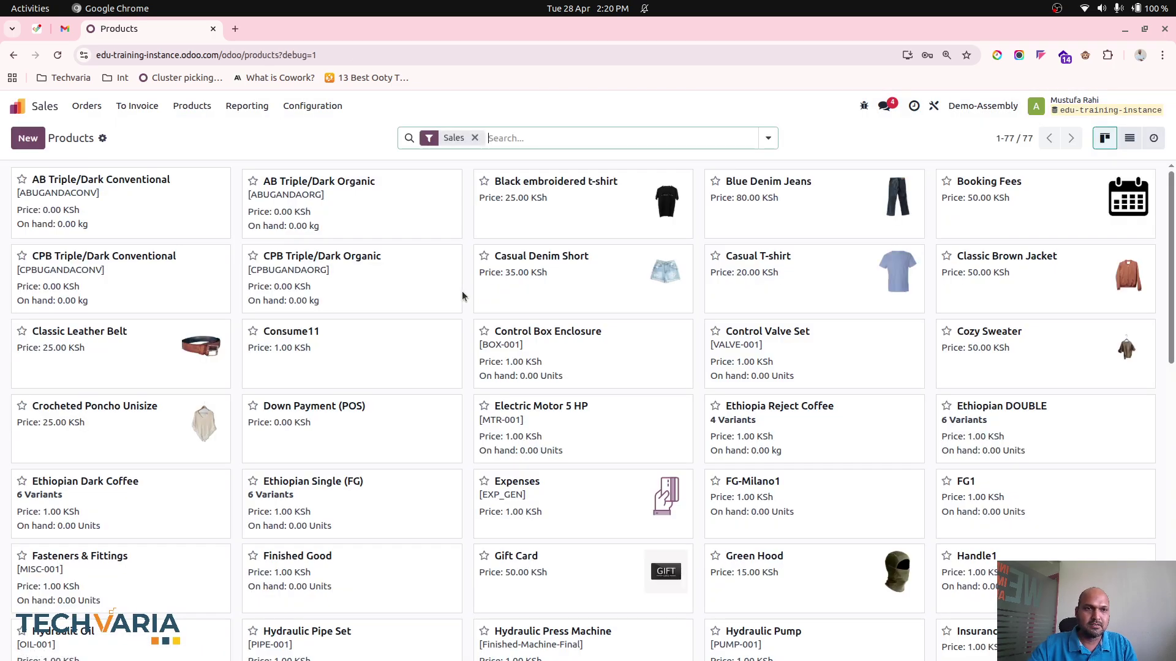
left_click(191, 106)
left_click(208, 130)
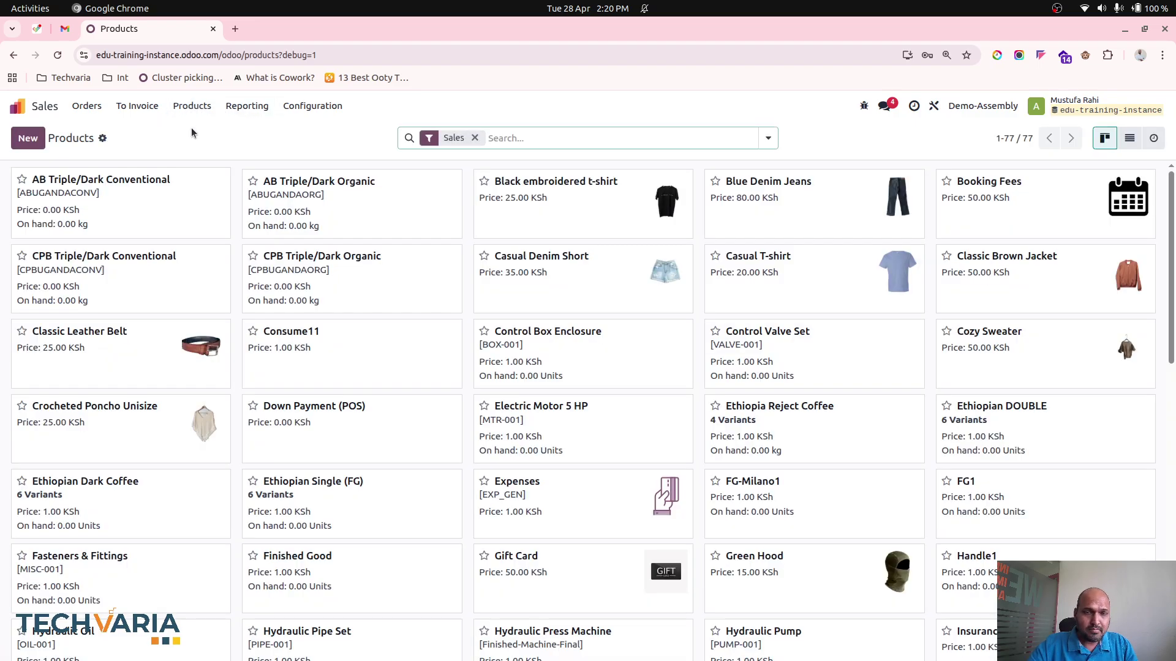
left_click(768, 138)
left_click(741, 195)
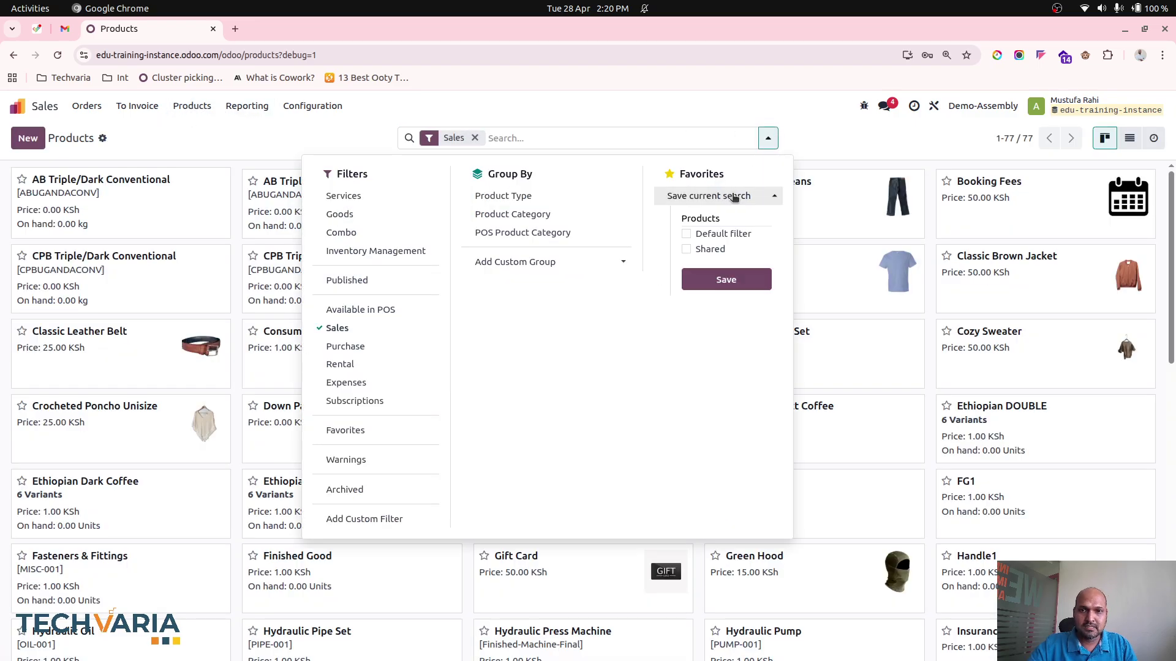
left_click(738, 196)
Step: Open the Sales product list, group it by Product Category and open FG1 from the Production New category
left_click(24, 106)
type("produ")
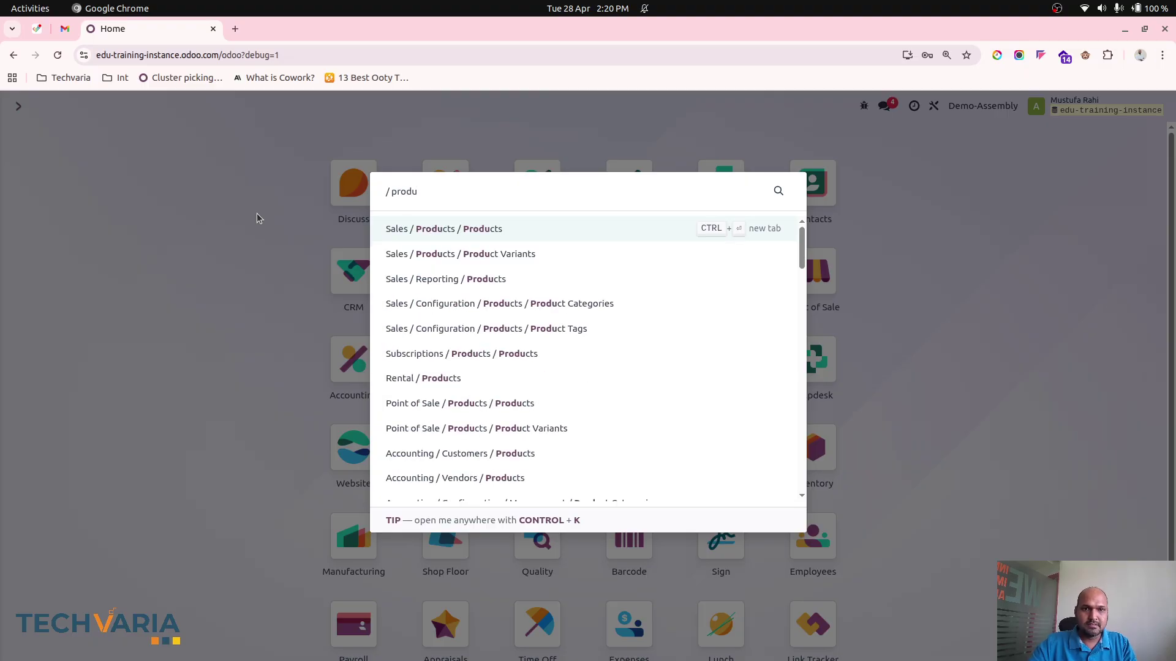
key("Return")
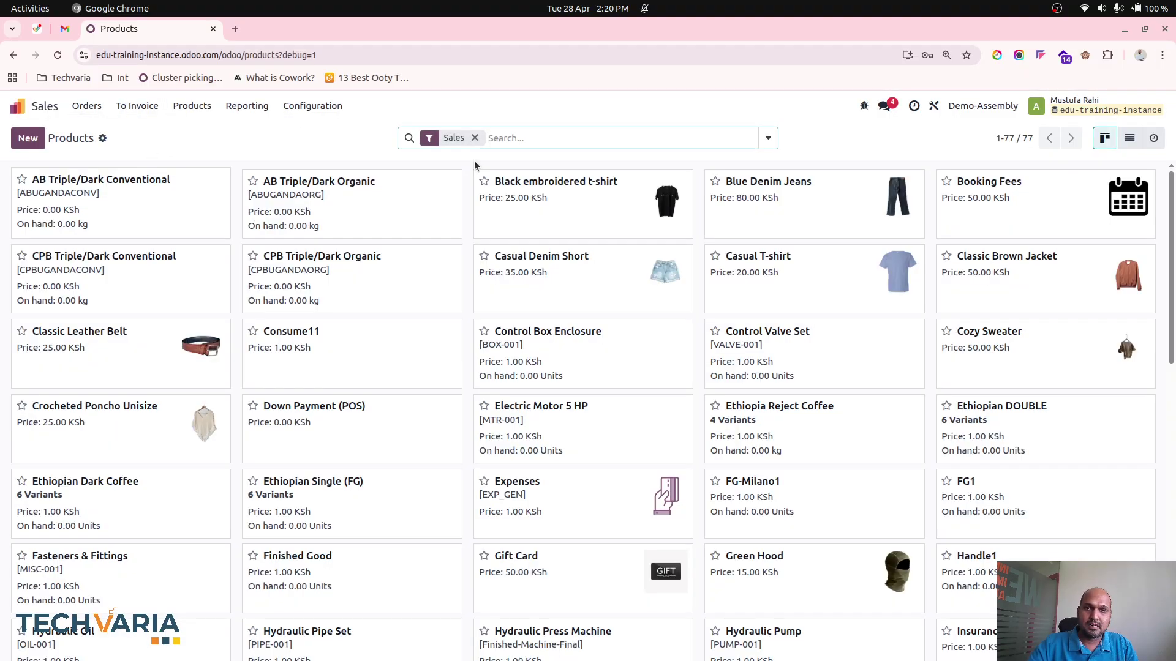
left_click(769, 139)
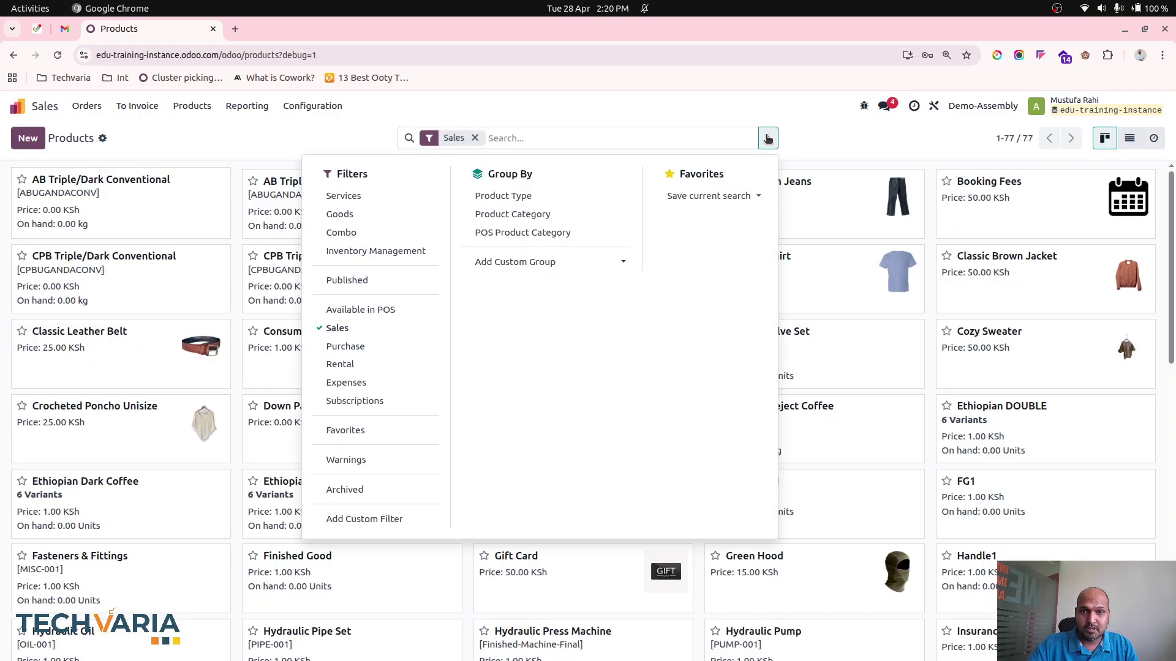
left_click(571, 221)
scroll(796, 276, "right", 10)
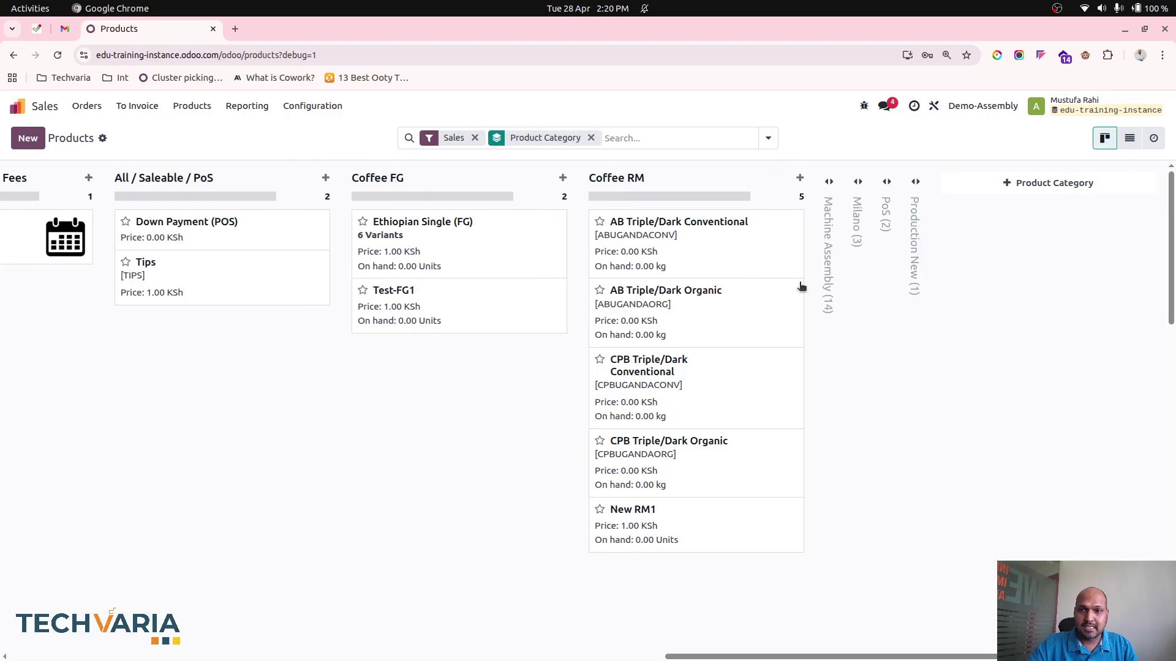
left_click(910, 224)
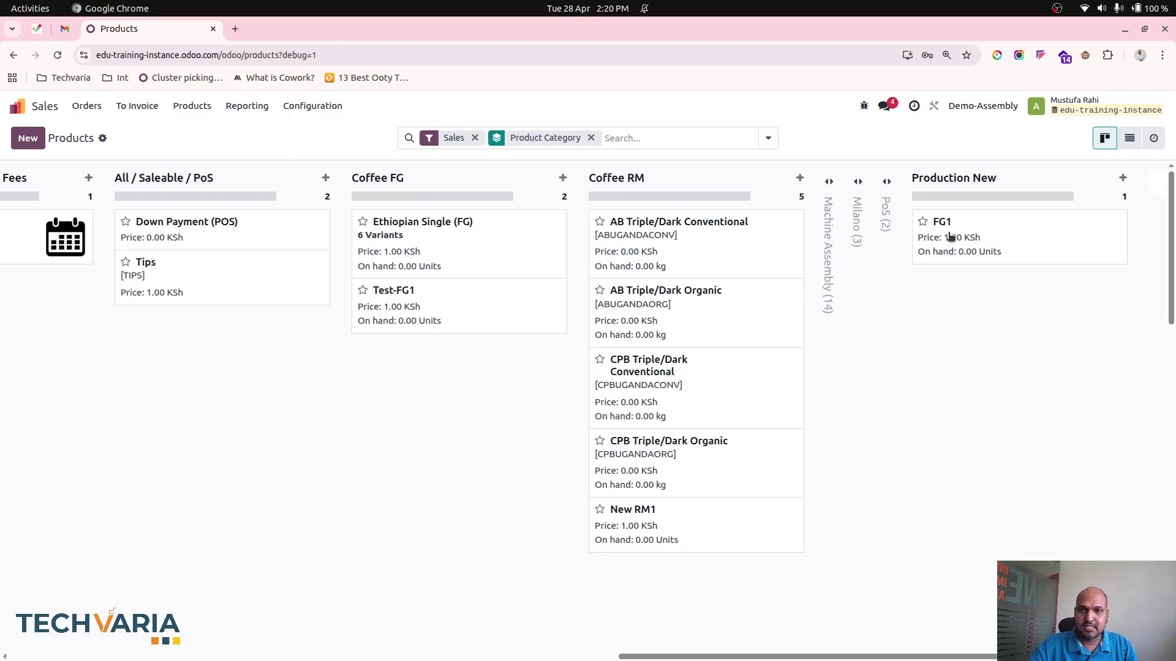
left_click(943, 239)
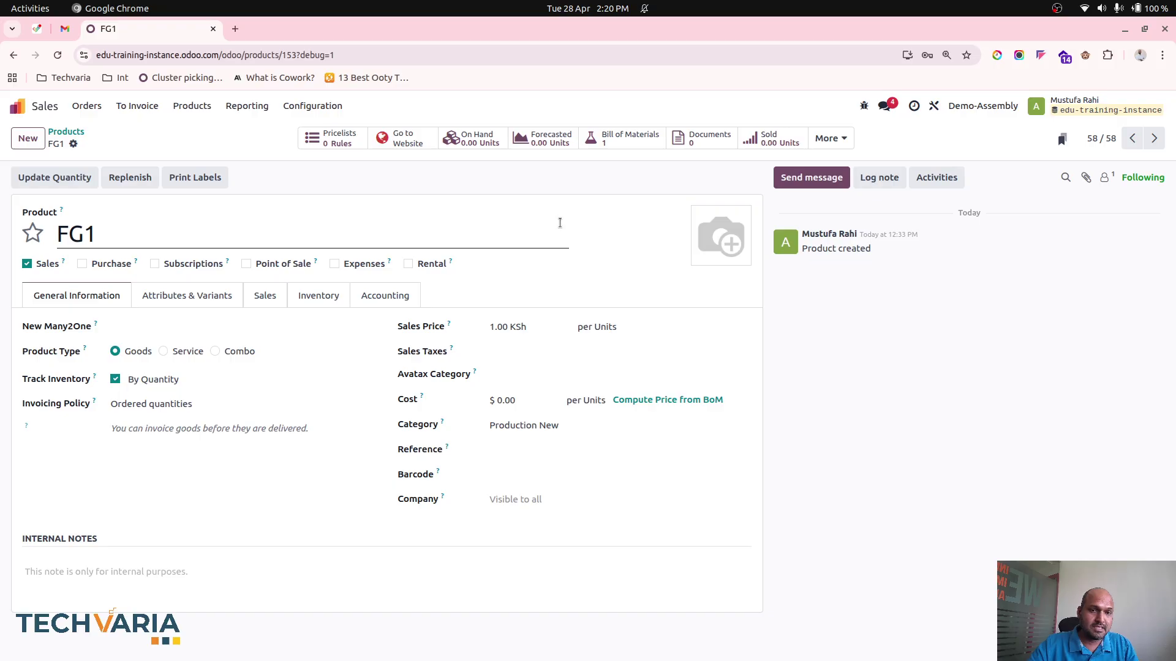
Step: Examine FG1's bill of materials, then the inventory valuation and stock accounts of its product category
left_click(622, 140)
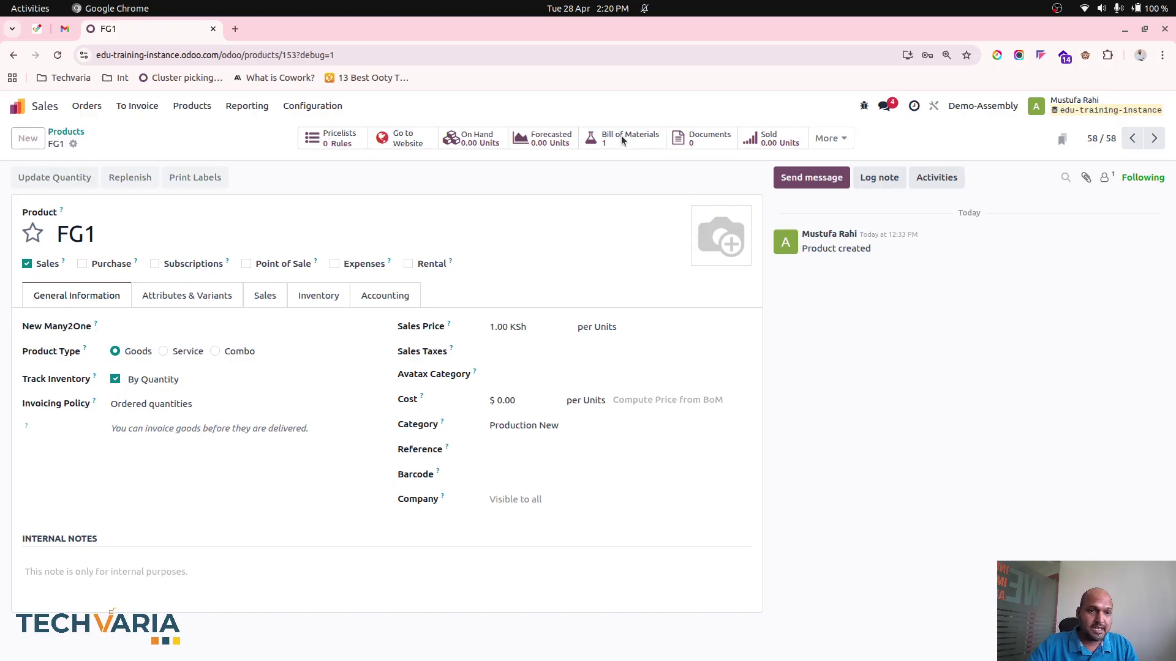
left_click(387, 198)
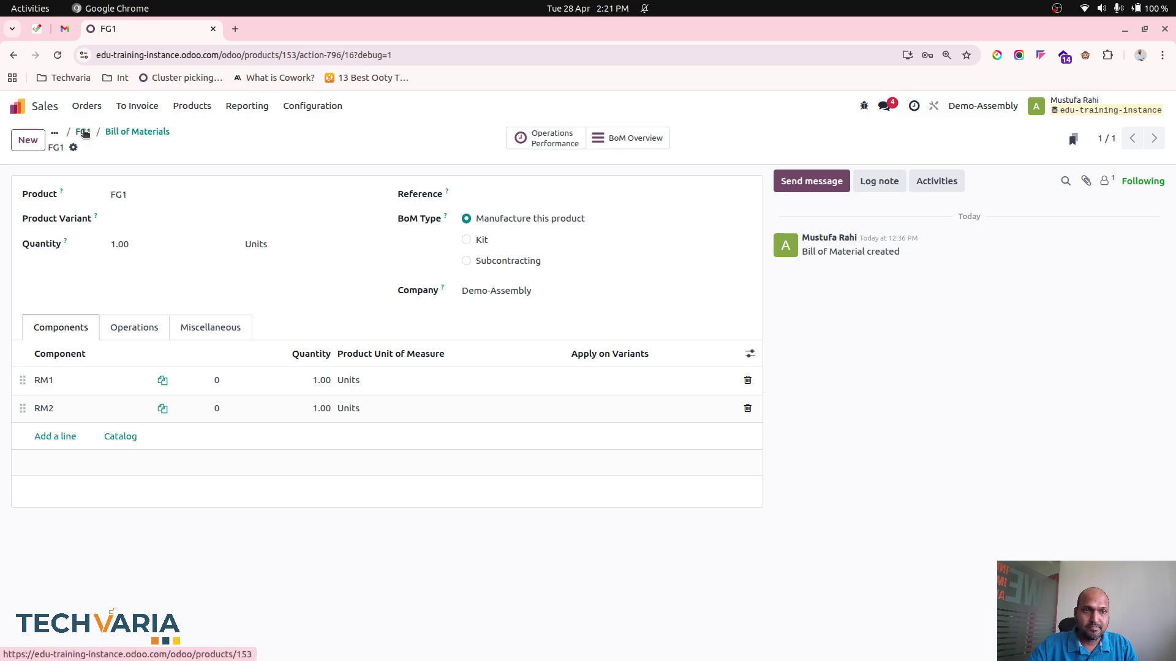
left_click(83, 131)
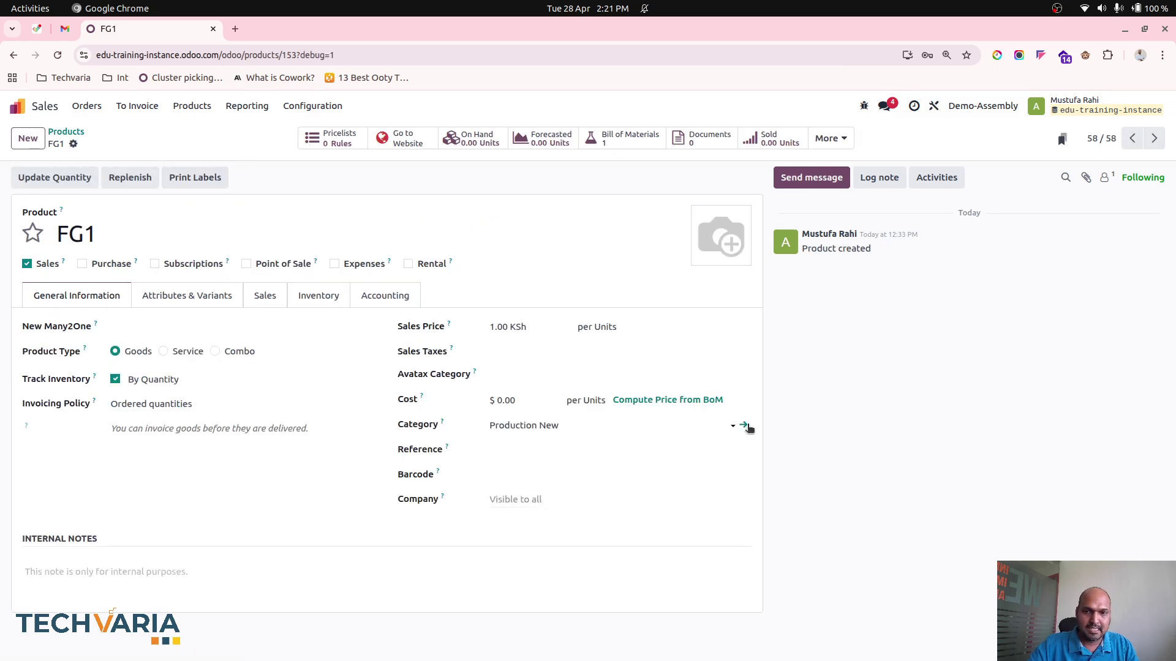
left_click(746, 427)
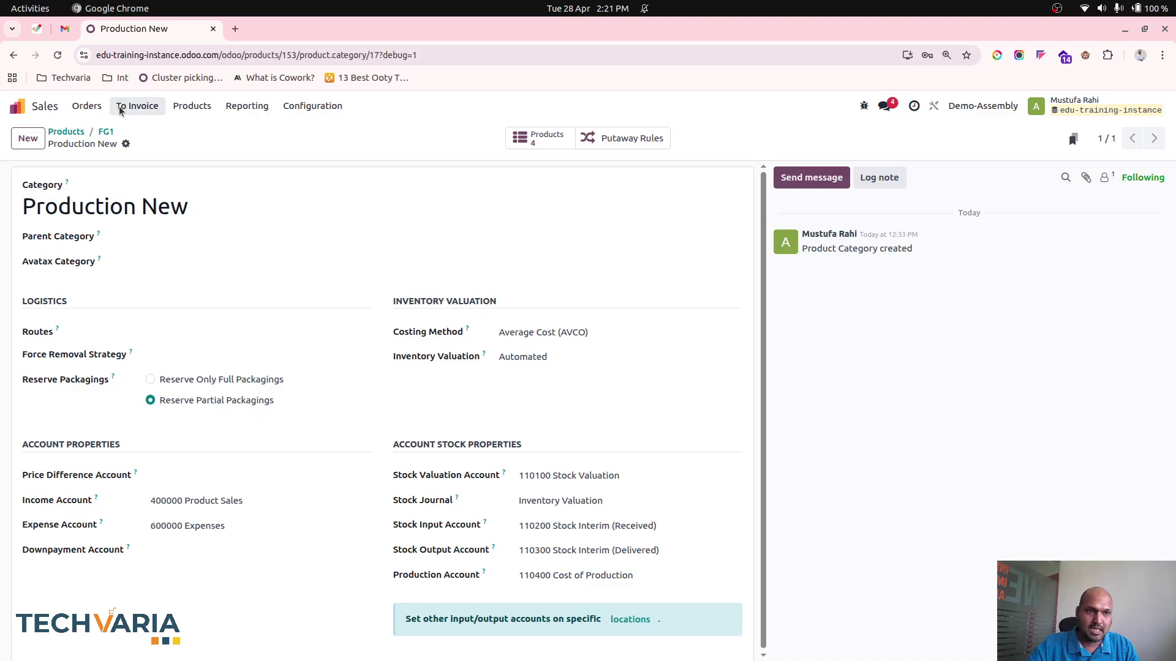
Step: Open the Balance Sheet report in Accounting to examine the current asset accounts
left_click(17, 106)
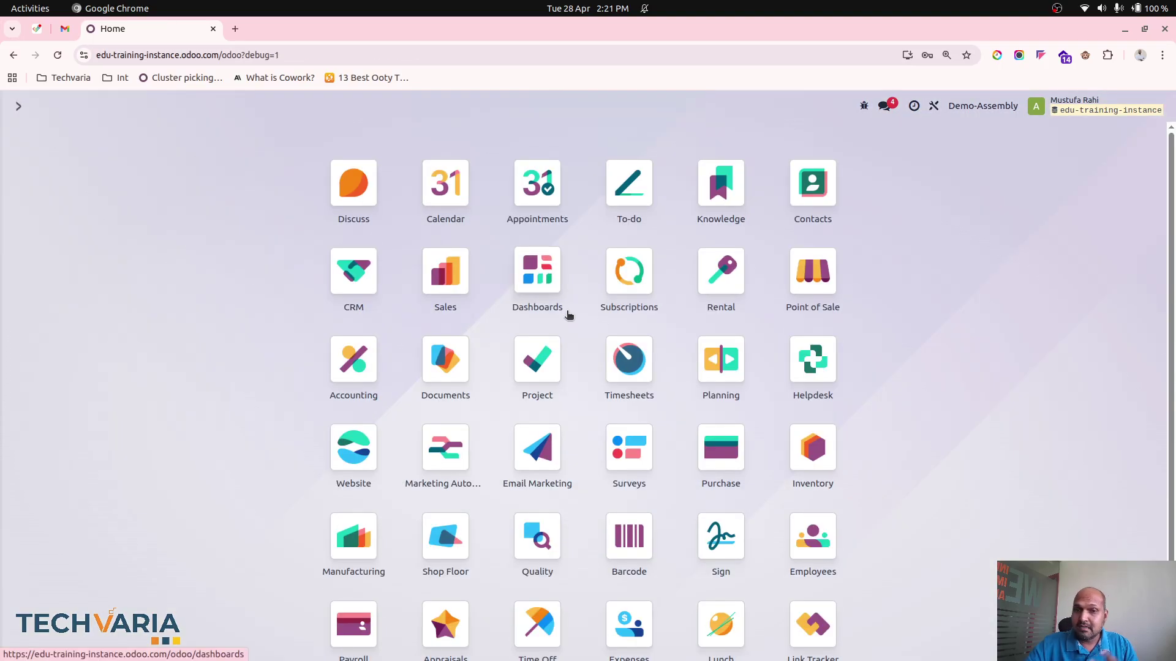
left_click(356, 376)
left_click(353, 107)
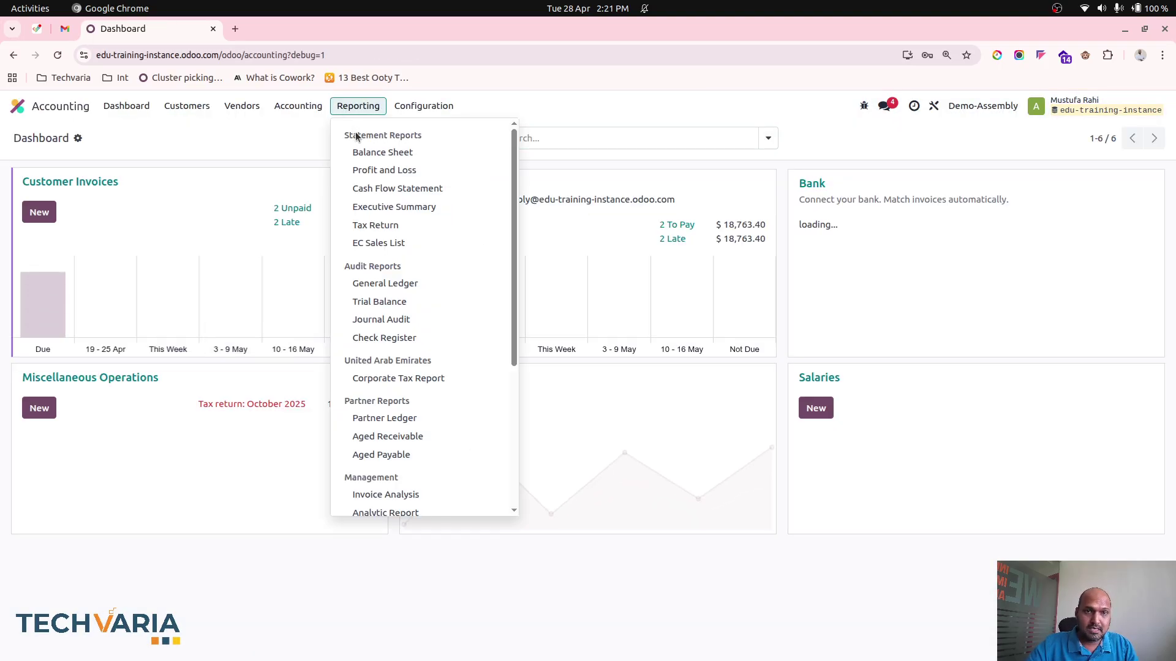
left_click(369, 151)
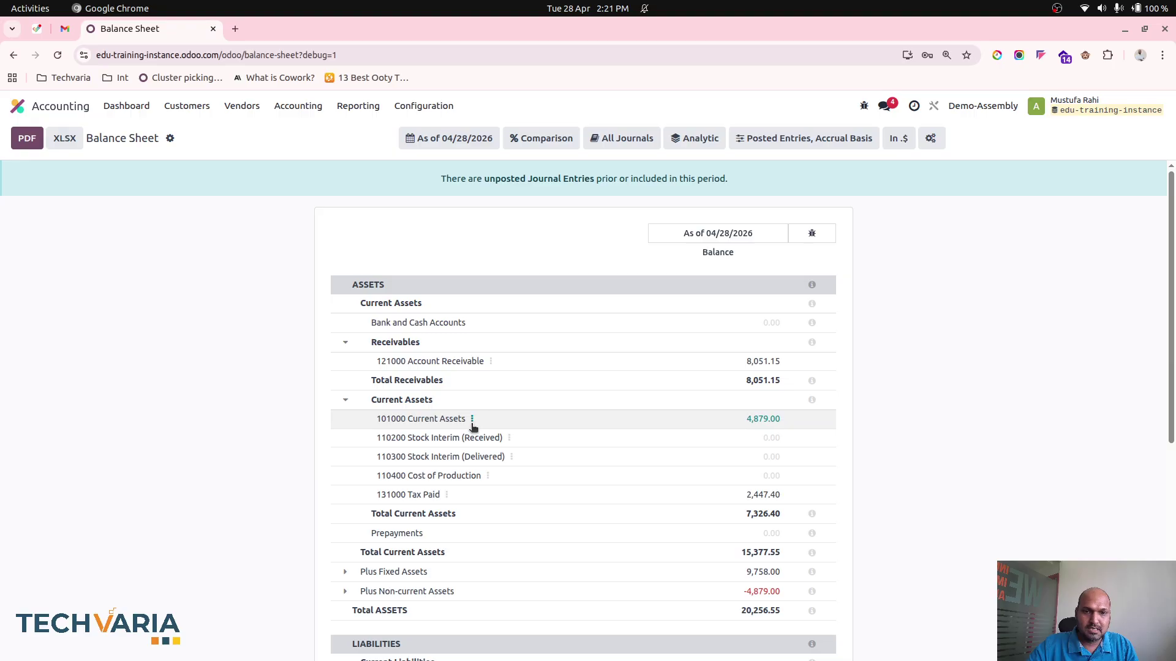
Step: Open the General Ledger for account 101000 Current Assets and check the report's date range options
left_click(472, 420)
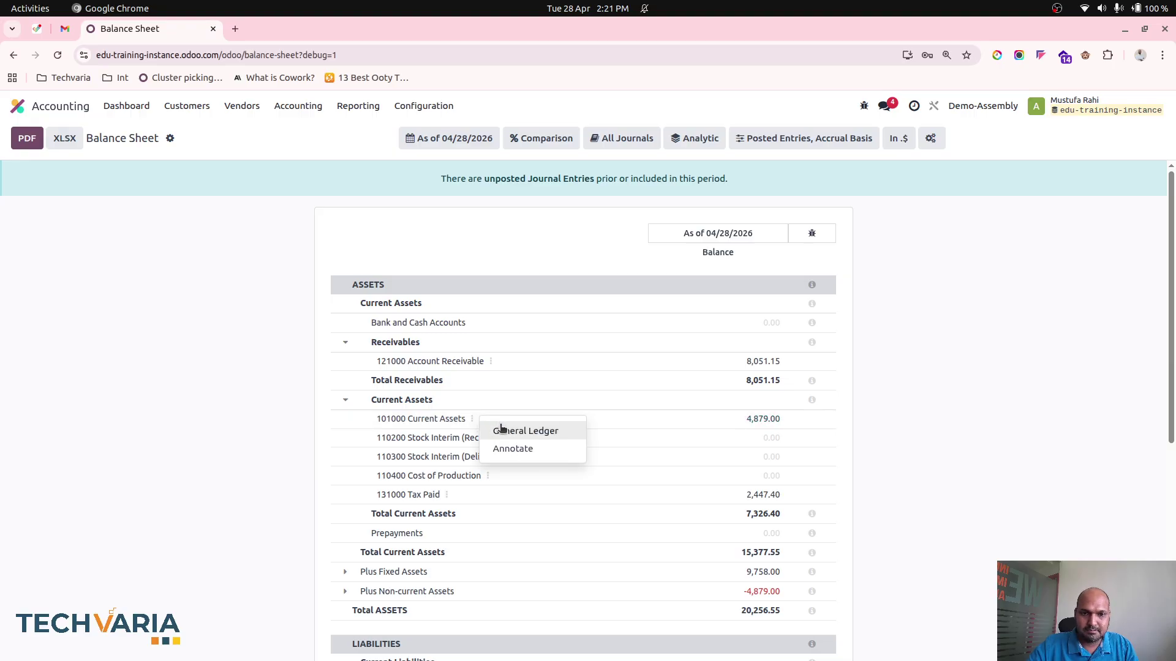
left_click(501, 428)
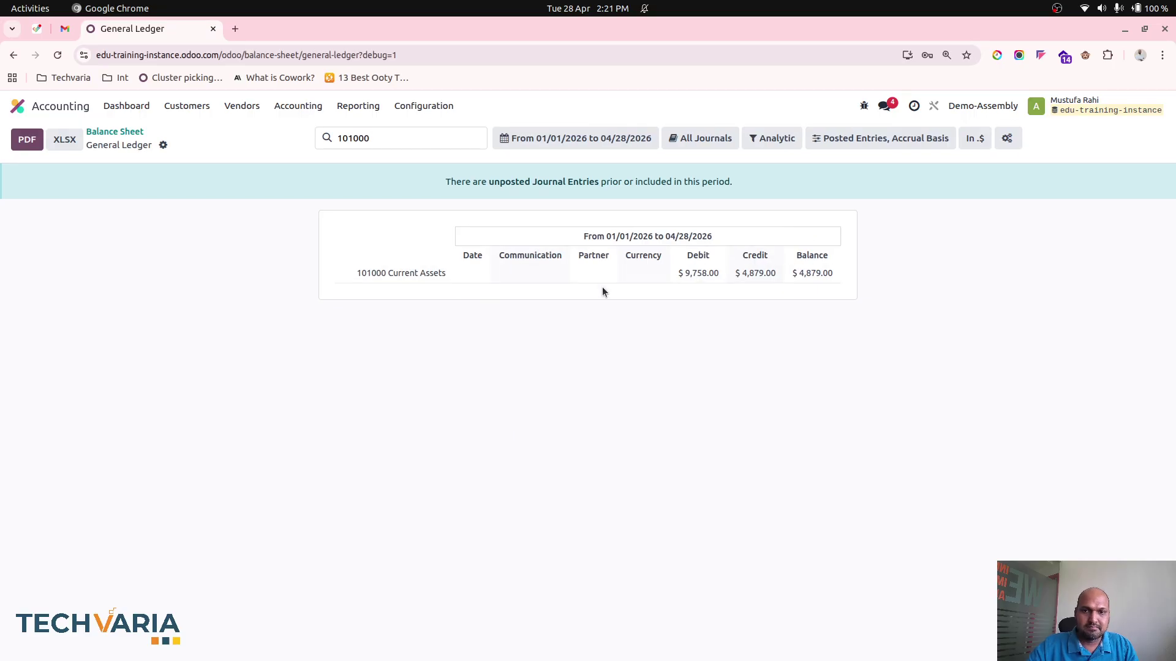
left_click(604, 142)
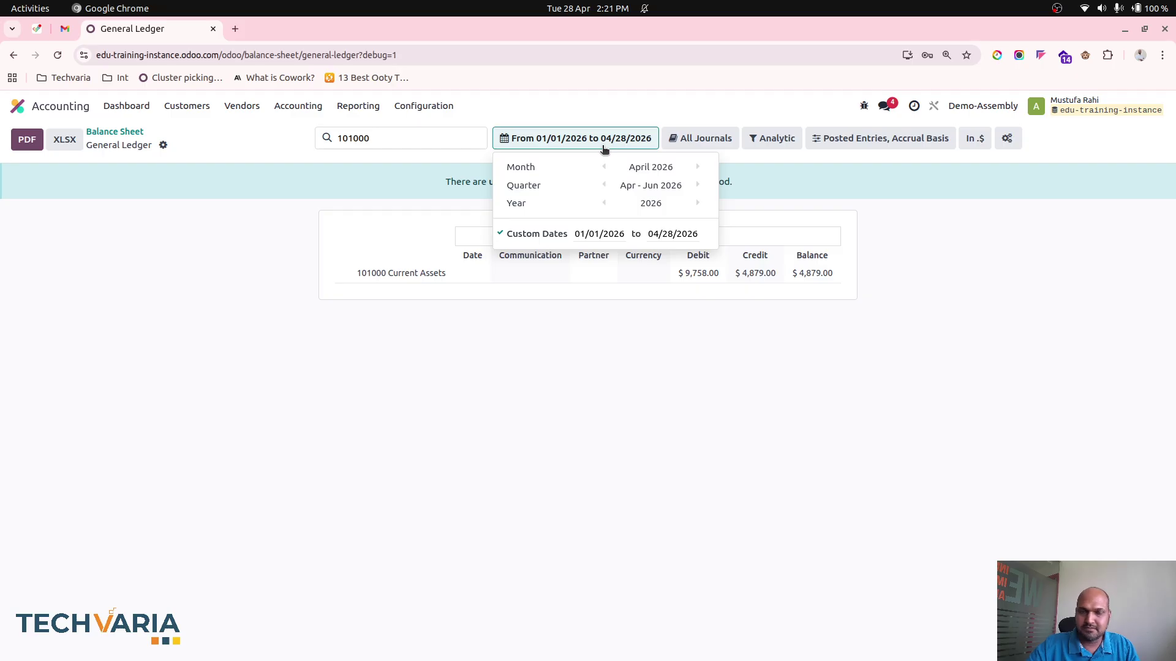
left_click(185, 174)
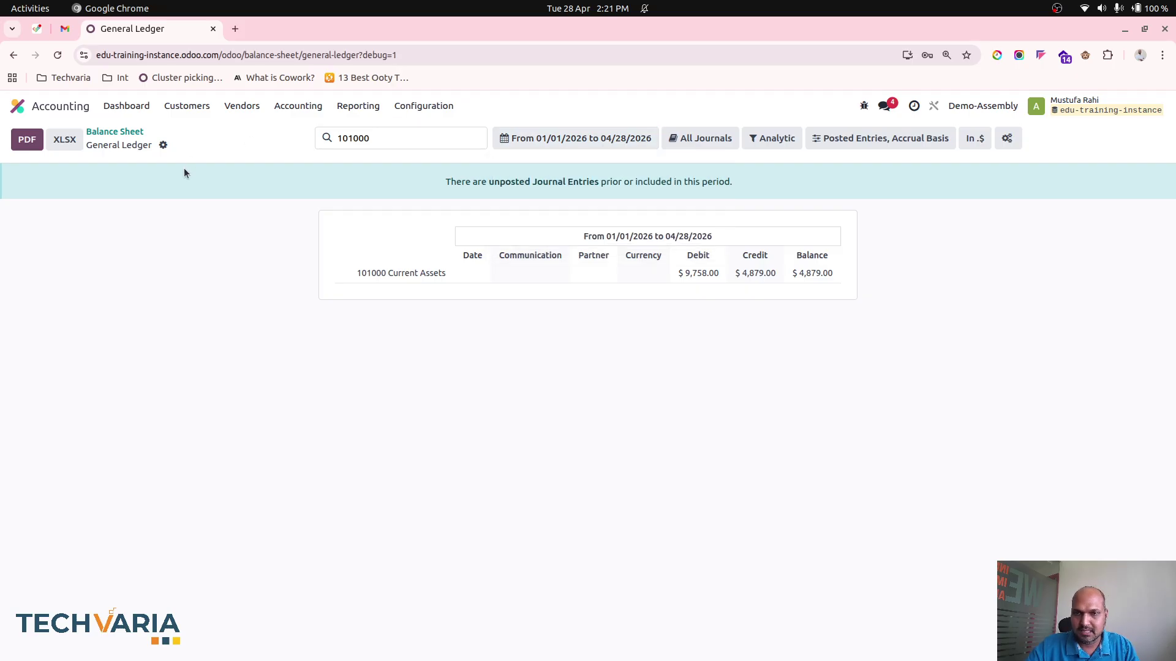
Step: Create a new request for quotation in Purchase with Parts Vendor as the vendor
left_click(64, 113)
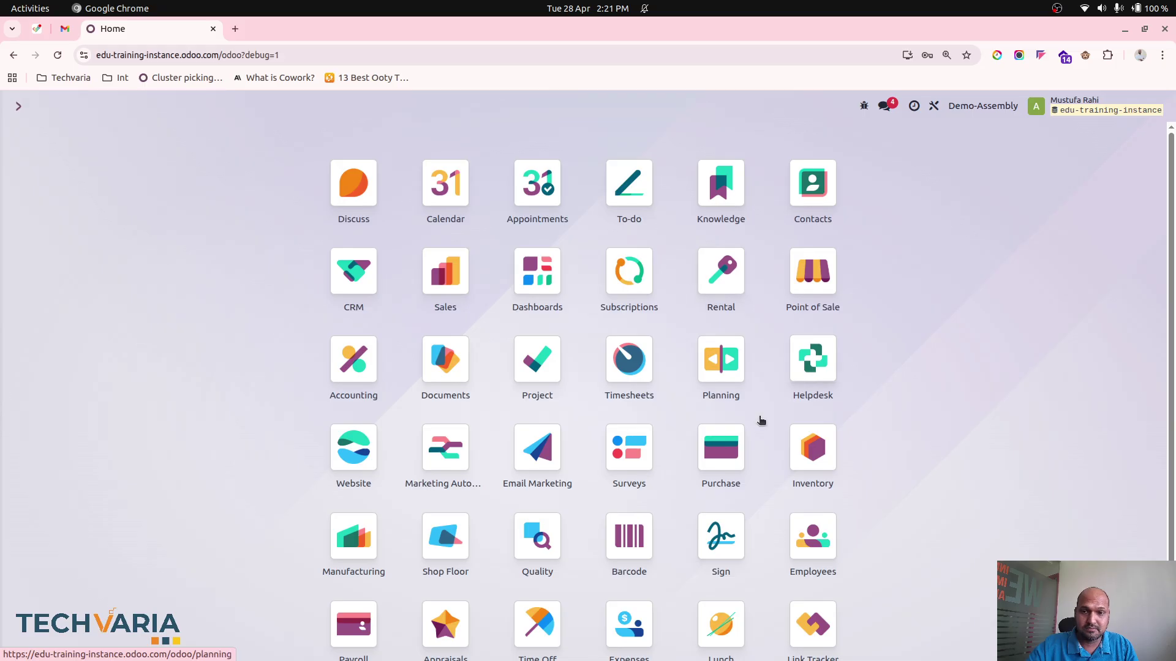
left_click(720, 450)
left_click(19, 142)
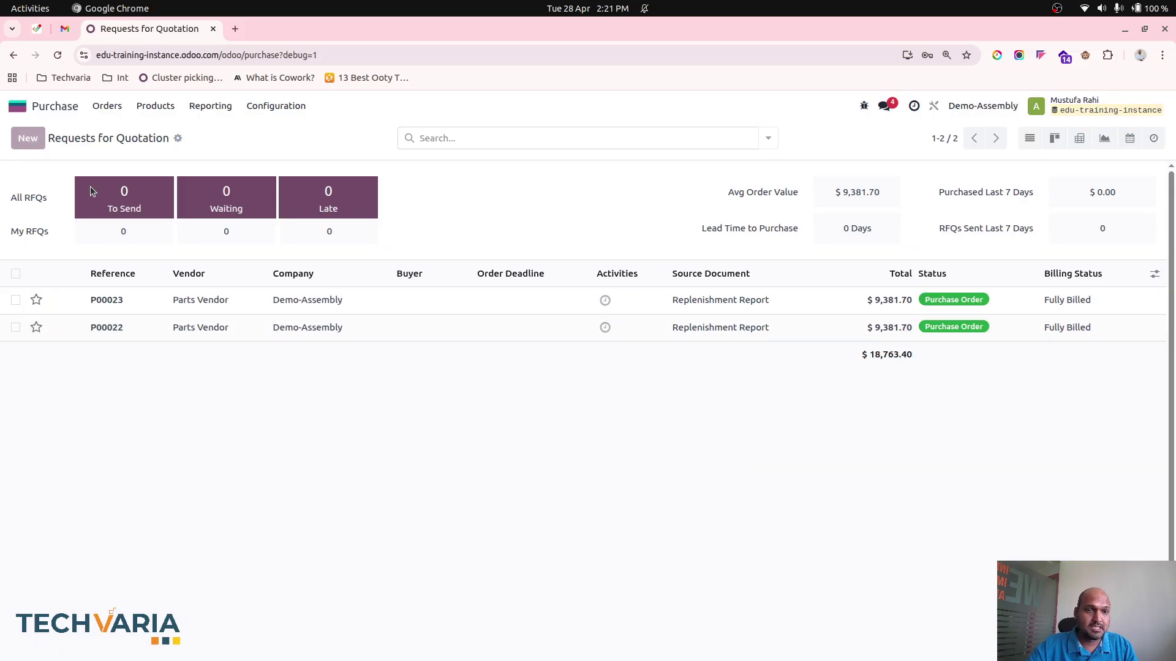
left_click(157, 262)
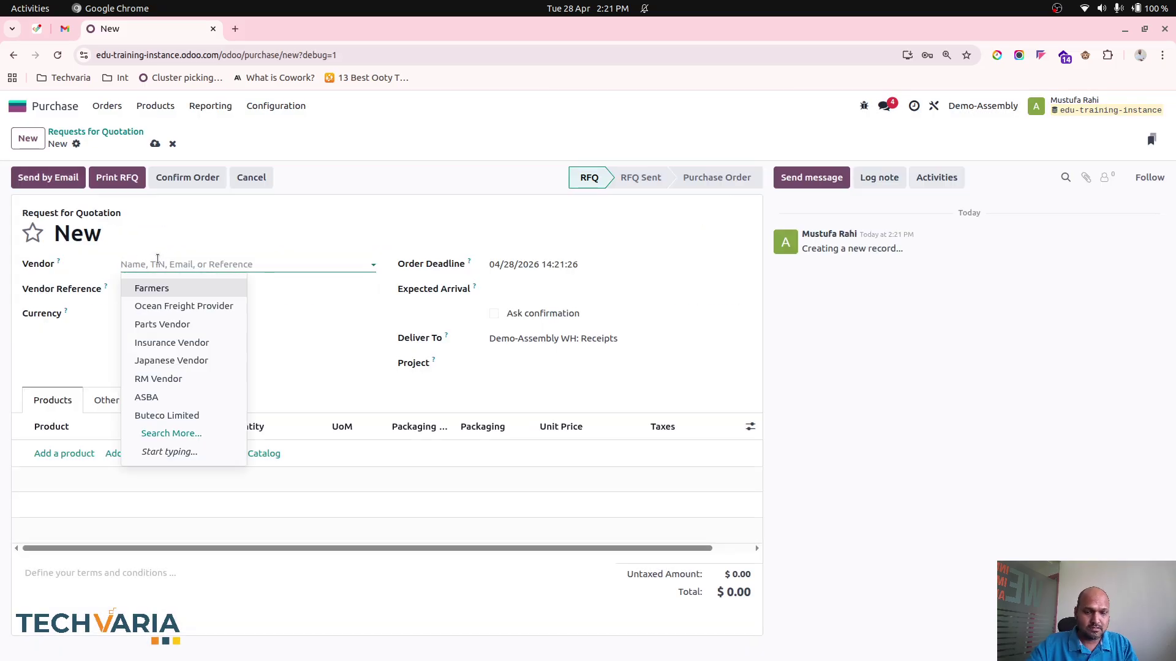
type("ven")
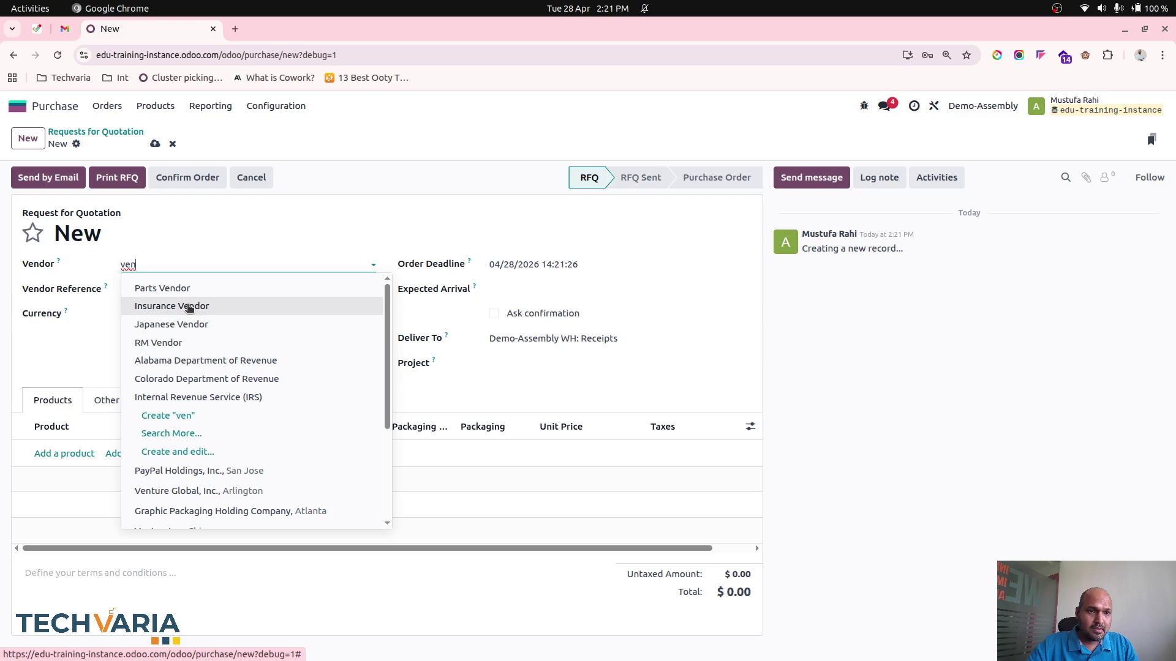
left_click(179, 288)
Step: Add a product line for RM1 to the request for quotation with a quantity of 100
left_click(64, 454)
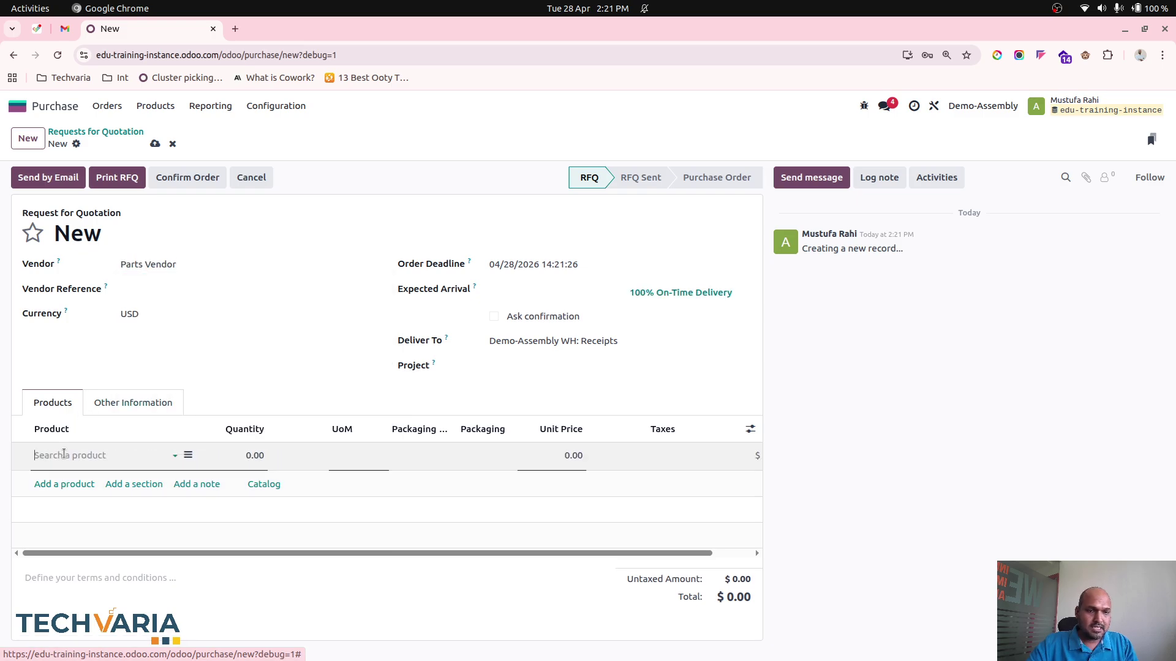
type("rm1")
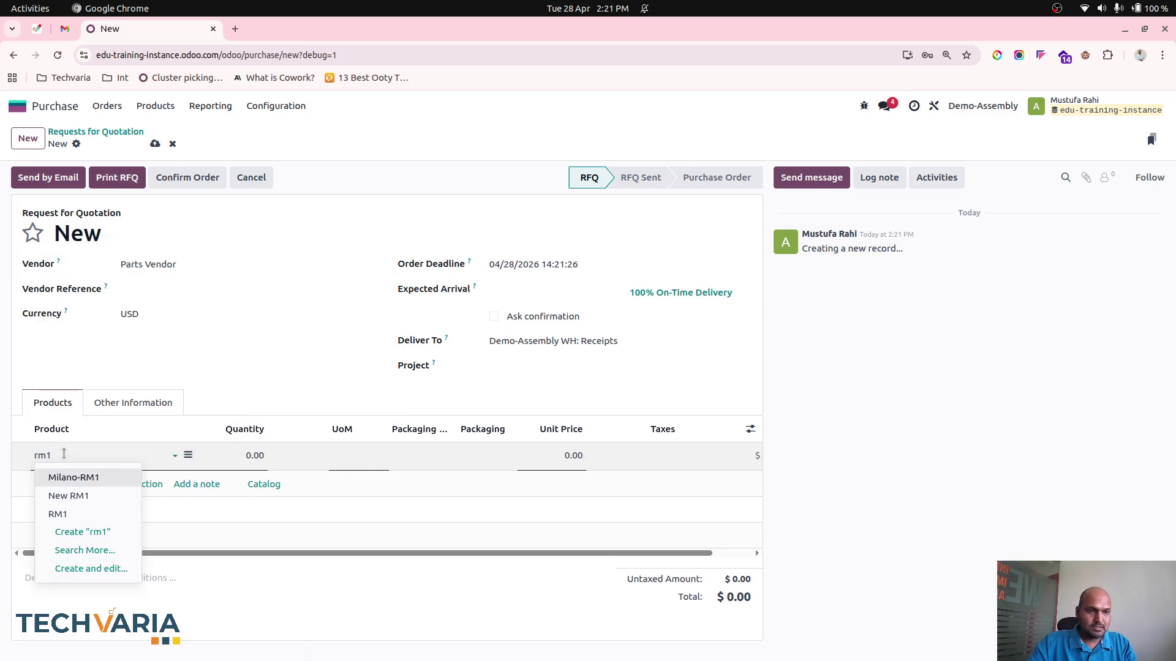
key("Down")
key("Down")
key("Return")
key("Tab")
key("Tab")
key("Tab")
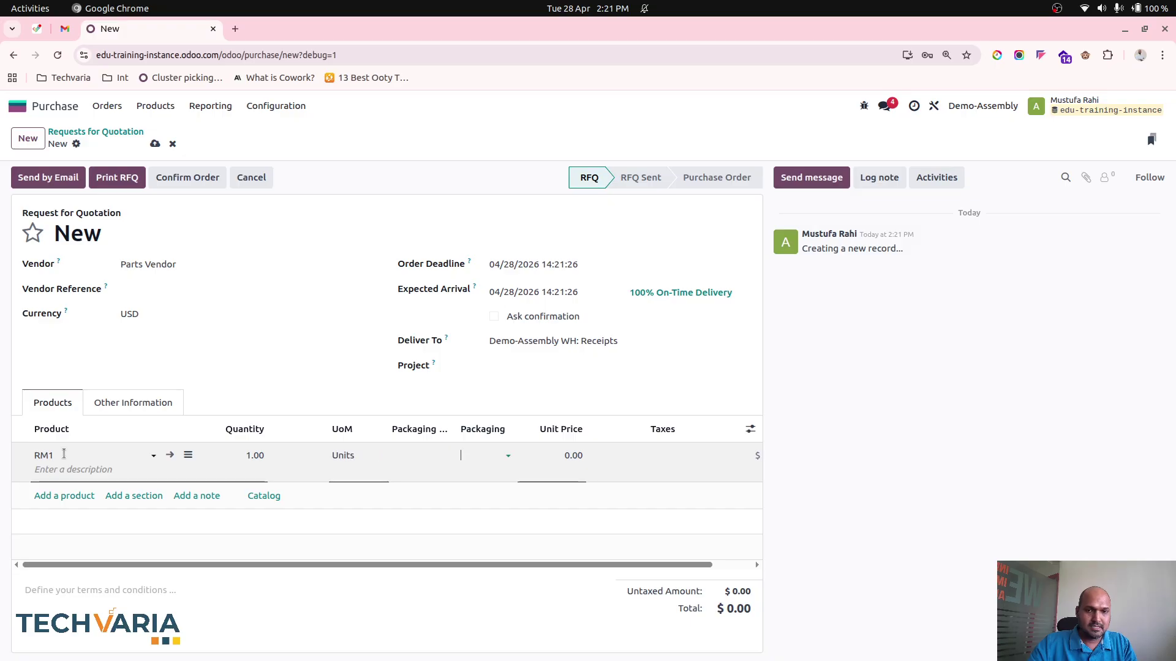
key("Tab")
type("10")
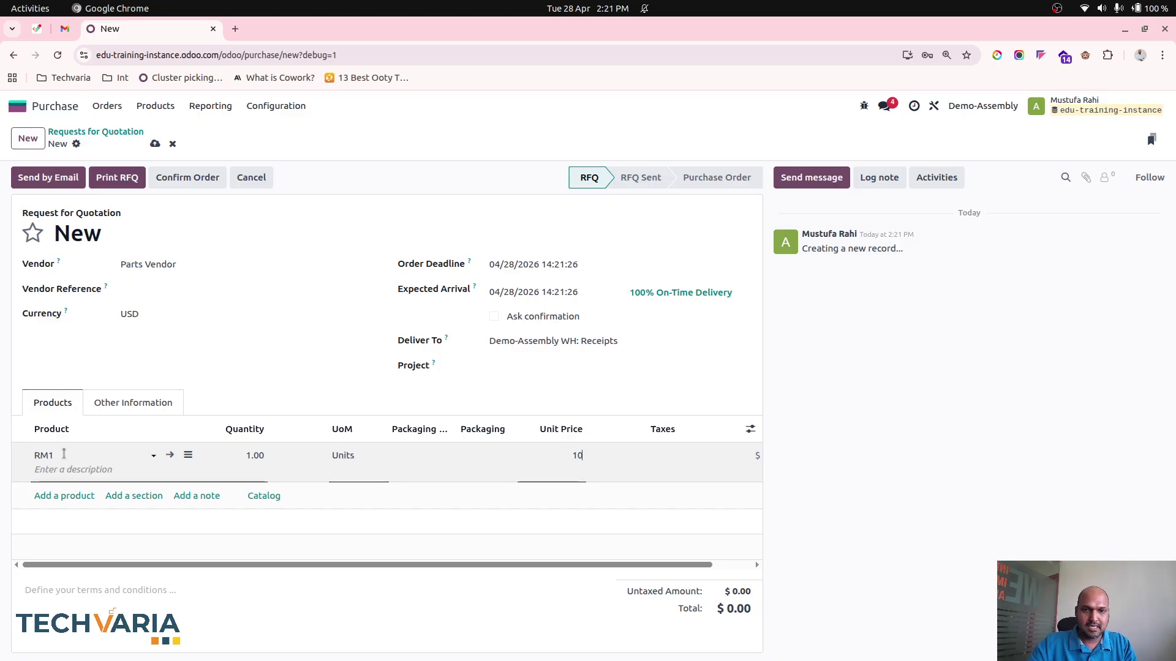
left_click(227, 474)
type("100")
key("Tab")
key("Tab")
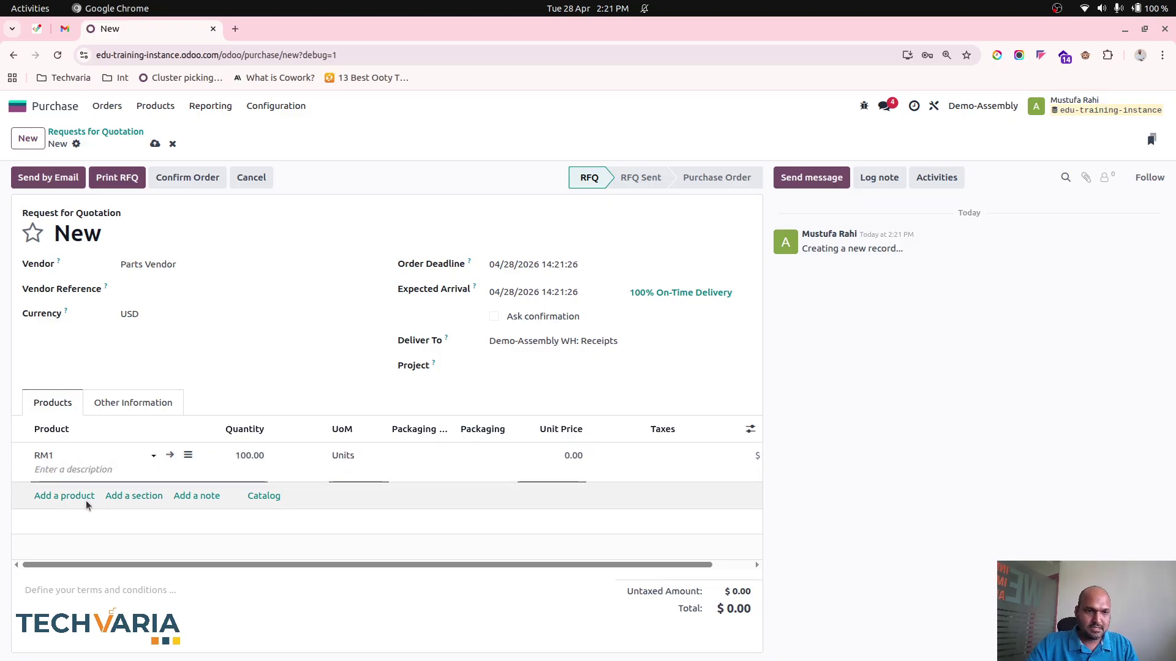
Step: Add a second product line for RM2 with a quantity of 100
left_click(86, 501)
left_click(74, 486)
type("rm2")
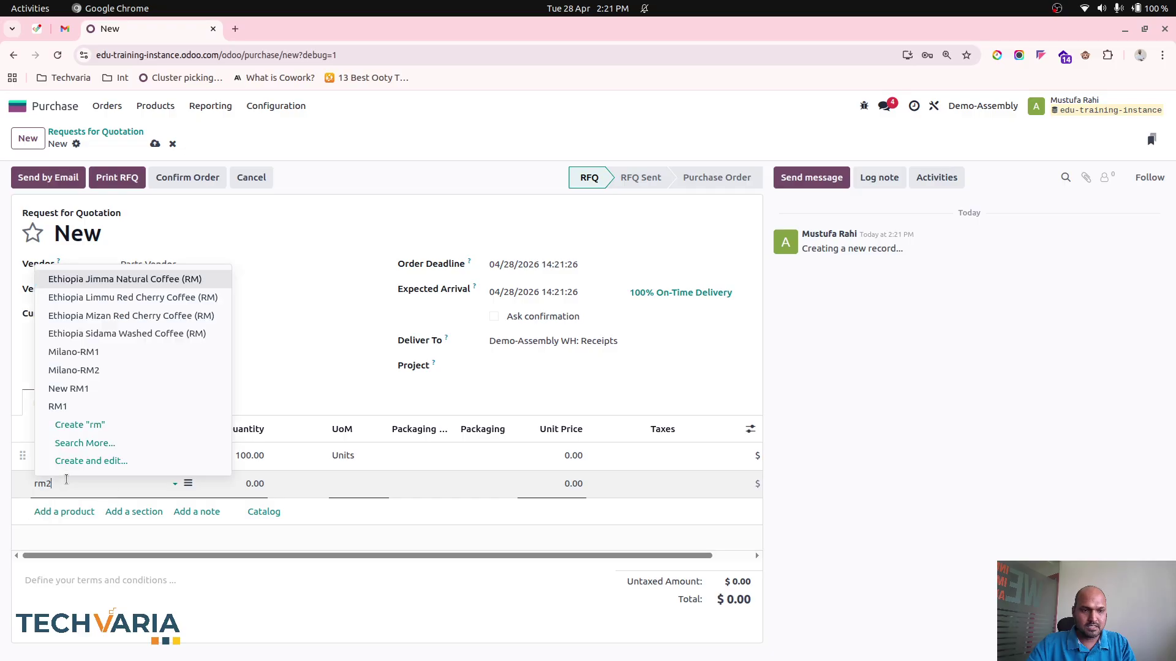
left_click(58, 520)
left_click(240, 485)
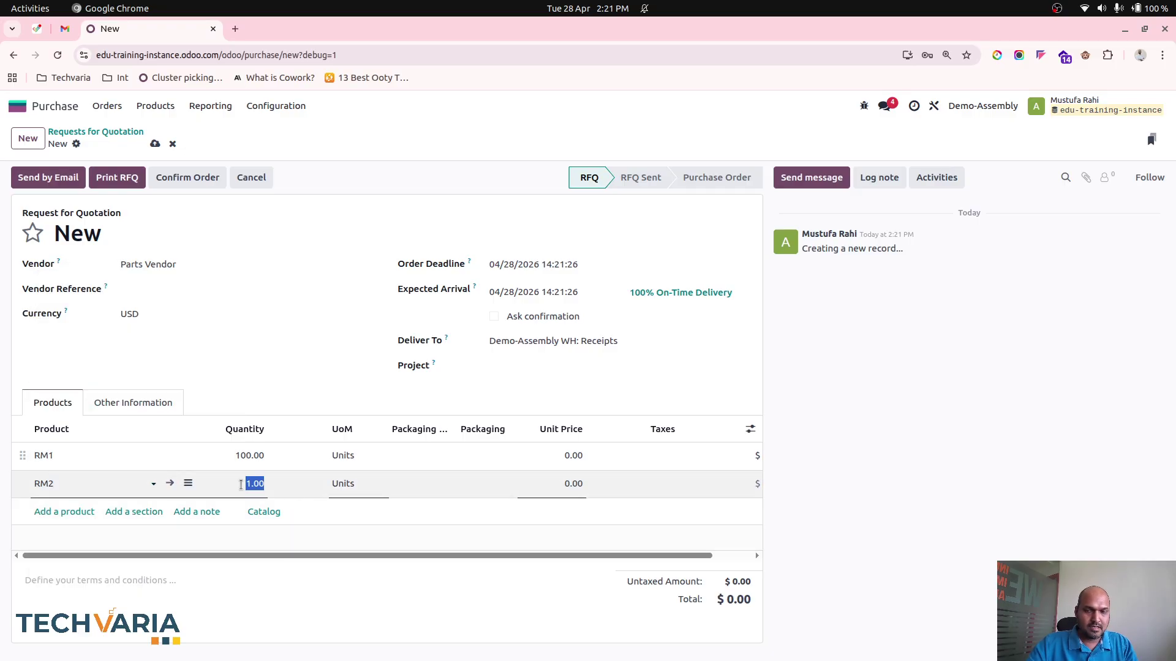
type("100")
key("Tab")
key("Tab")
key("Tab")
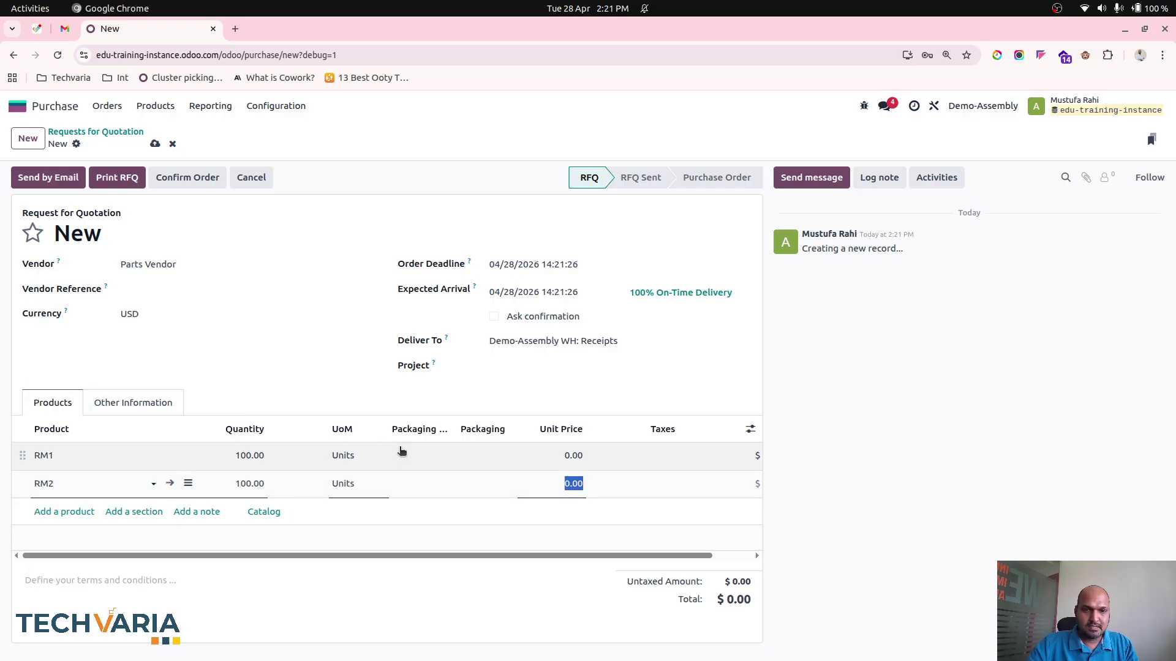
Step: Set the unit price to 10 for RM1 and 20 for RM2, and save the request for quotation
left_click(572, 456)
type("10")
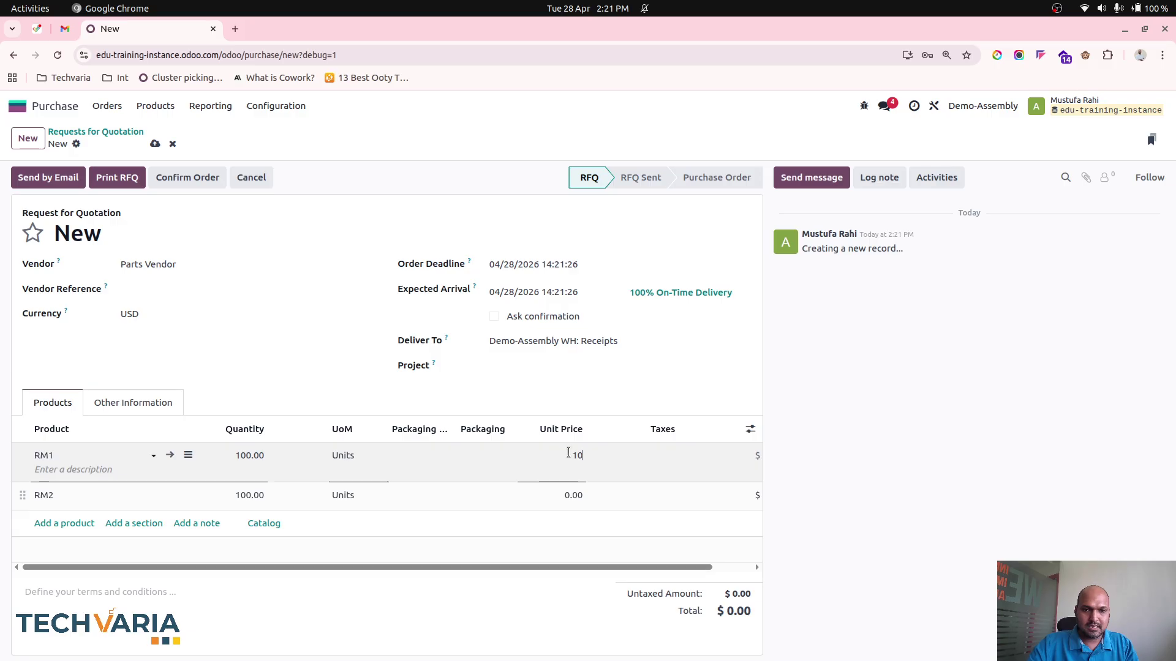
left_click(574, 498)
type("20")
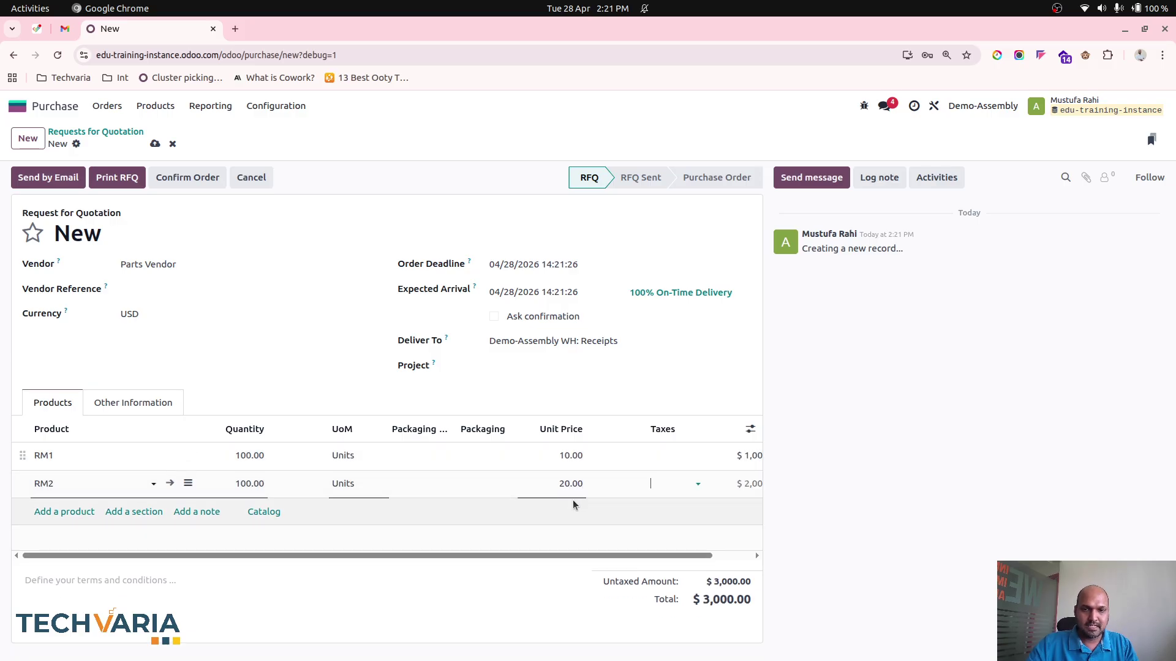
left_click(509, 390)
left_click(155, 143)
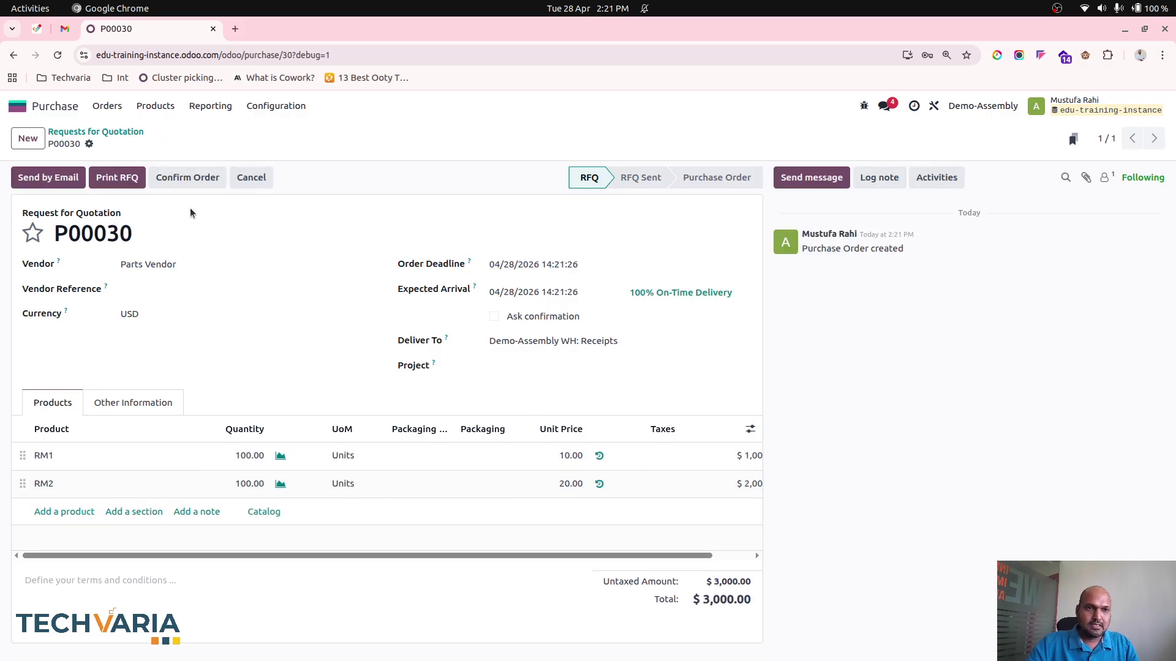
Step: Confirm the purchase order and validate its receipt of RM1 and RM2
left_click(190, 183)
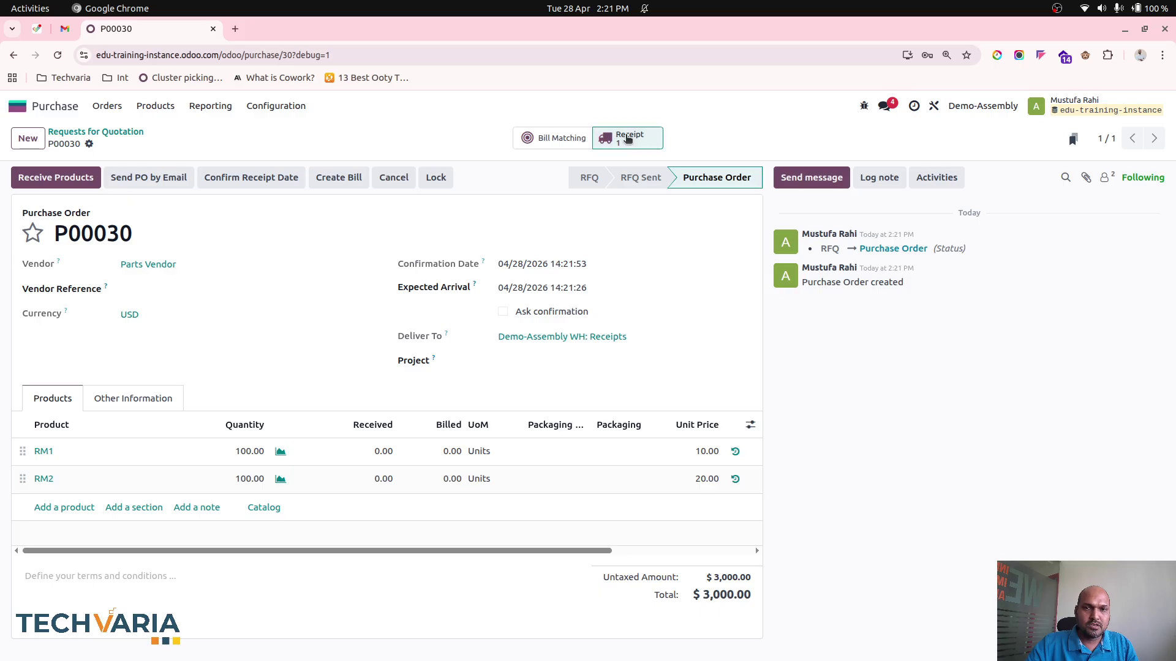
left_click(640, 138)
left_click(41, 177)
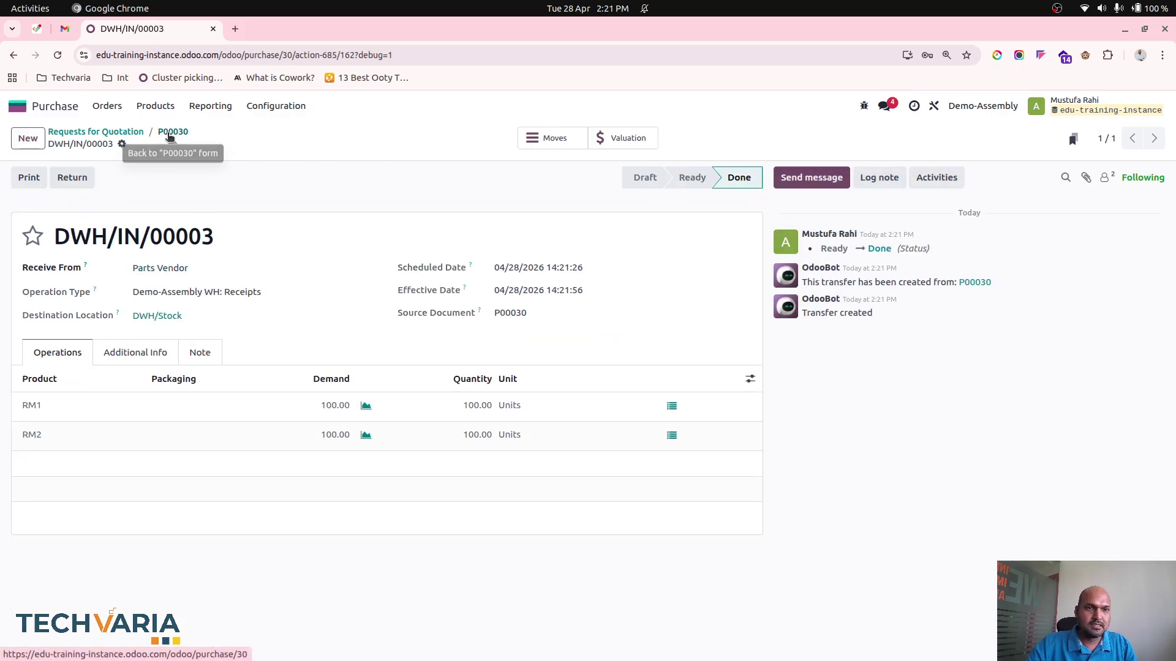
Step: Open the Accounting Balance Sheet in a duplicate browser tab and examine the General Ledger for 110100 Stock Valuation
right_click(125, 34)
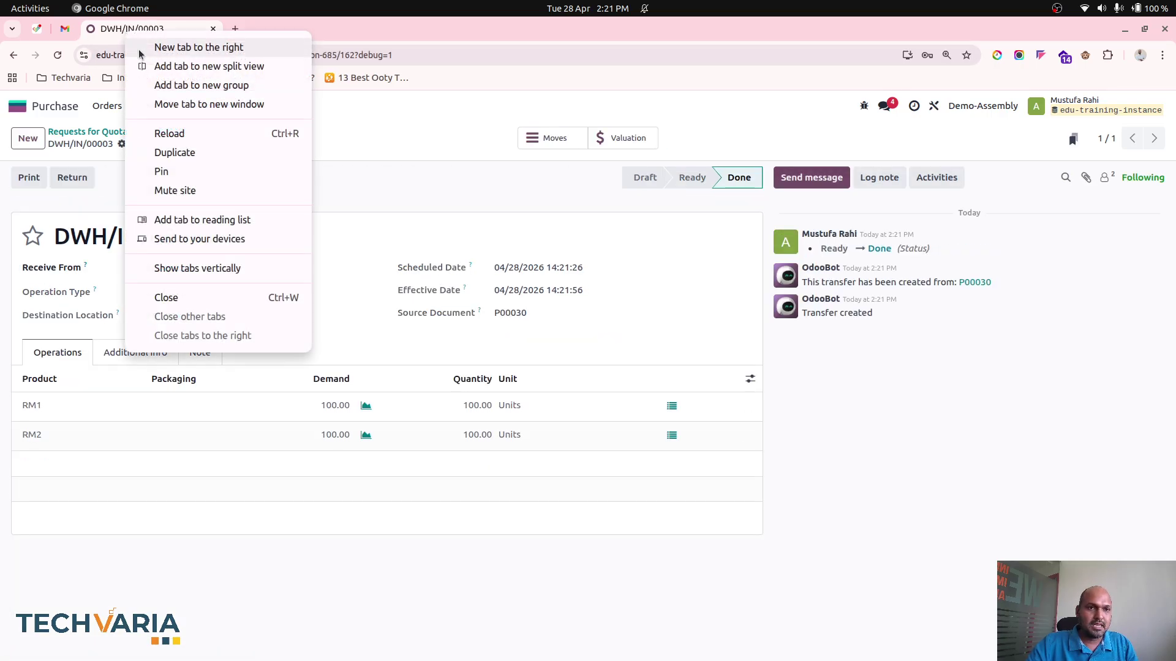
left_click(193, 147)
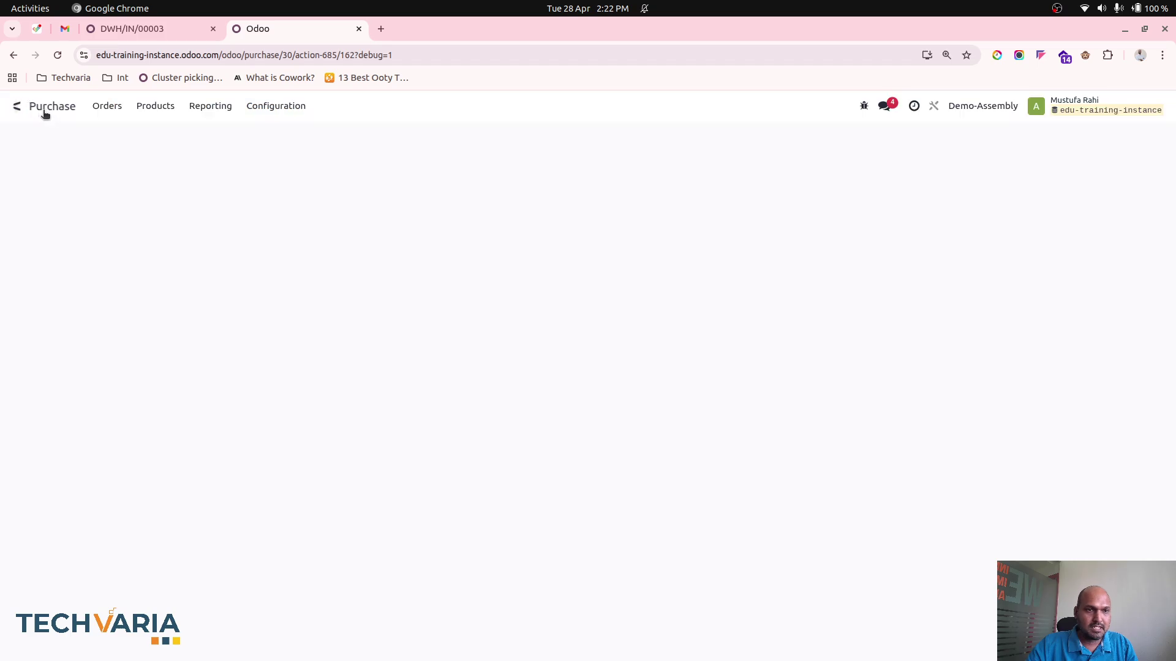
left_click(17, 106)
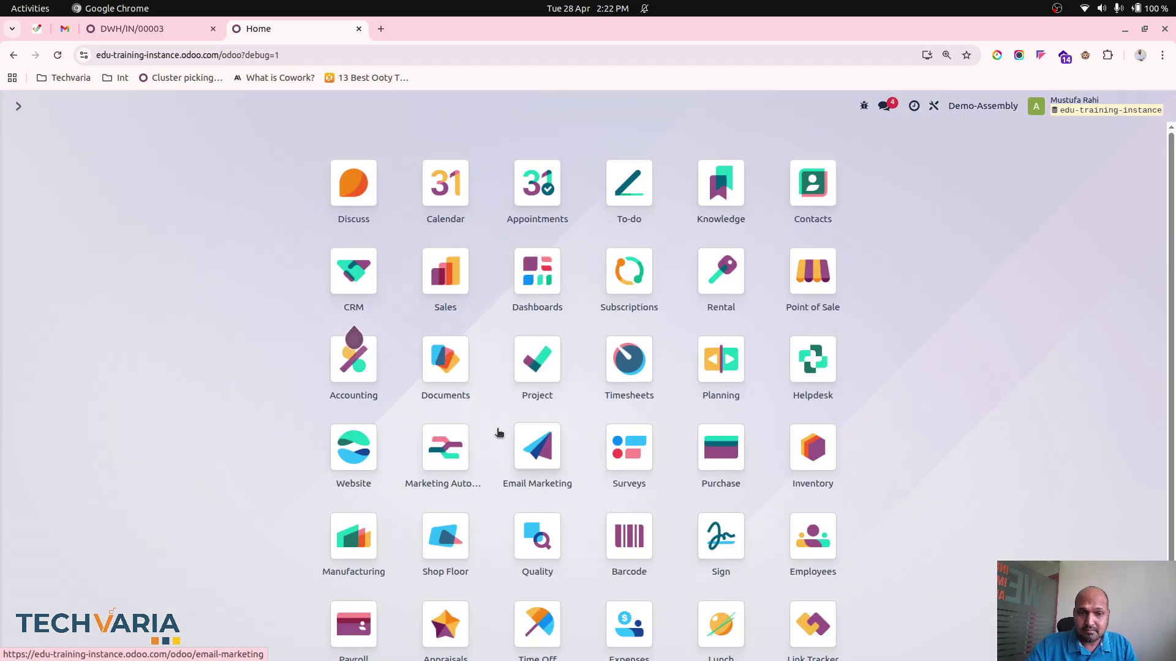
left_click(350, 387)
left_click(358, 108)
left_click(376, 154)
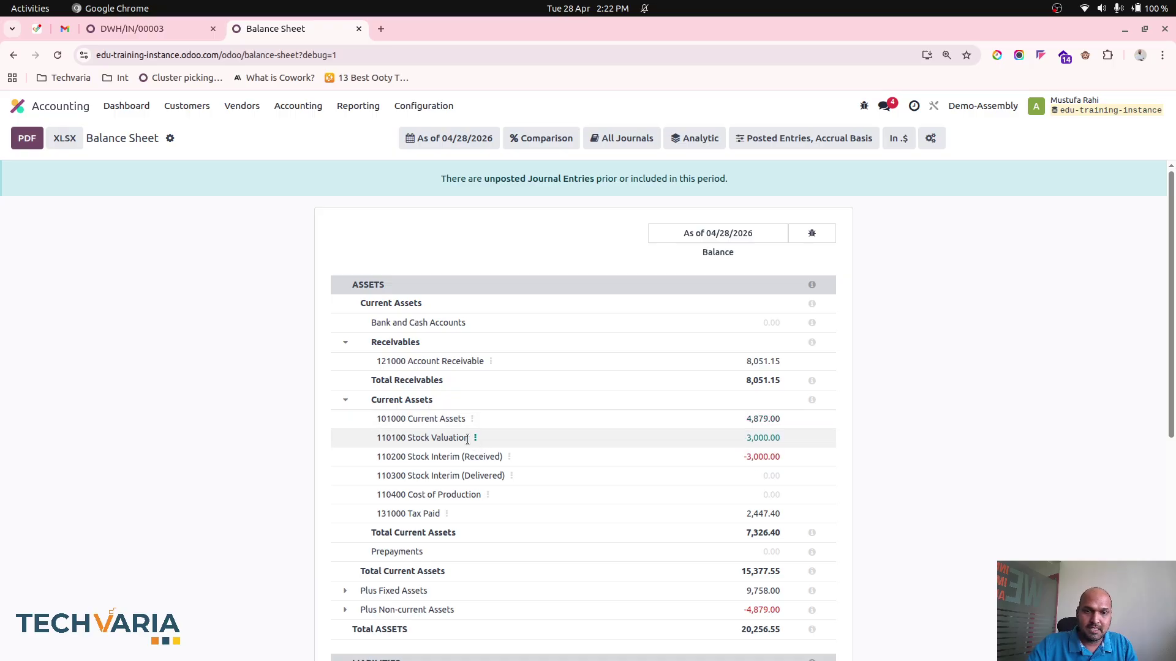
left_click(475, 439)
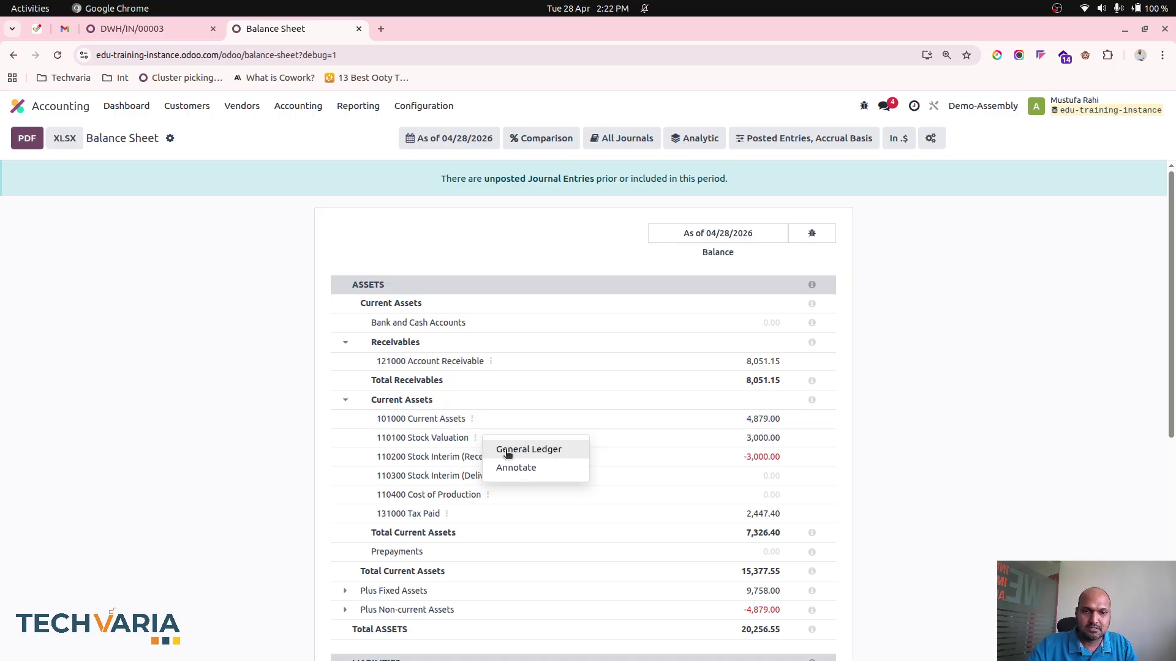
left_click(507, 452)
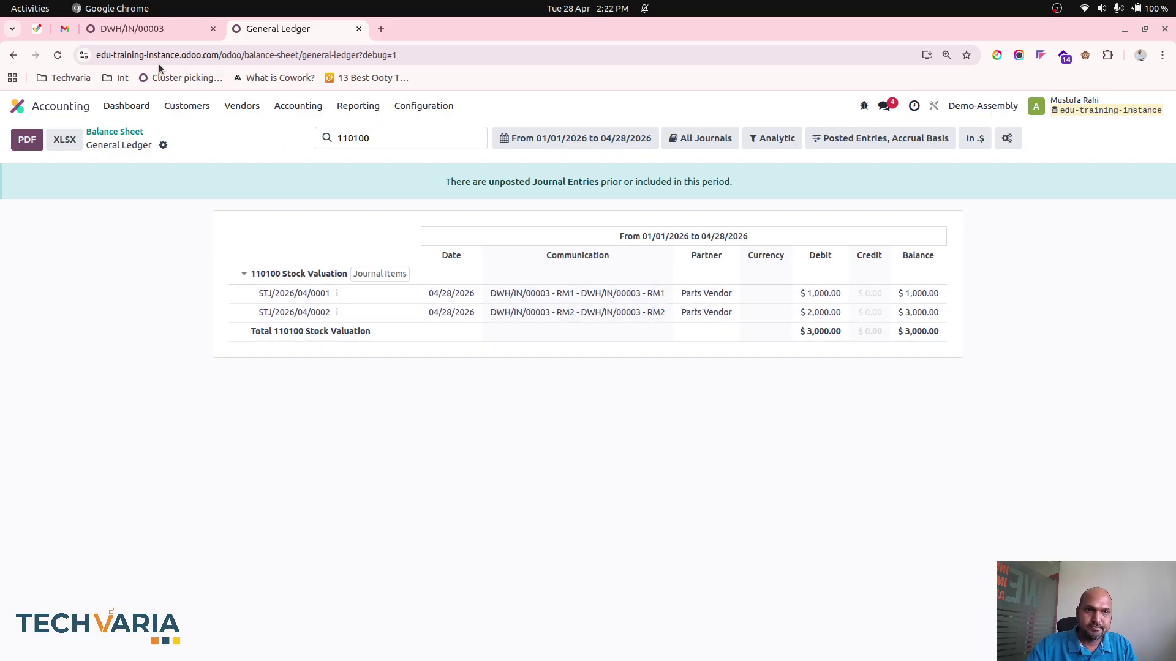
Step: Return to the purchase order for RM1 and RM2 and create a vendor bill from it
left_click(126, 30)
left_click(92, 132)
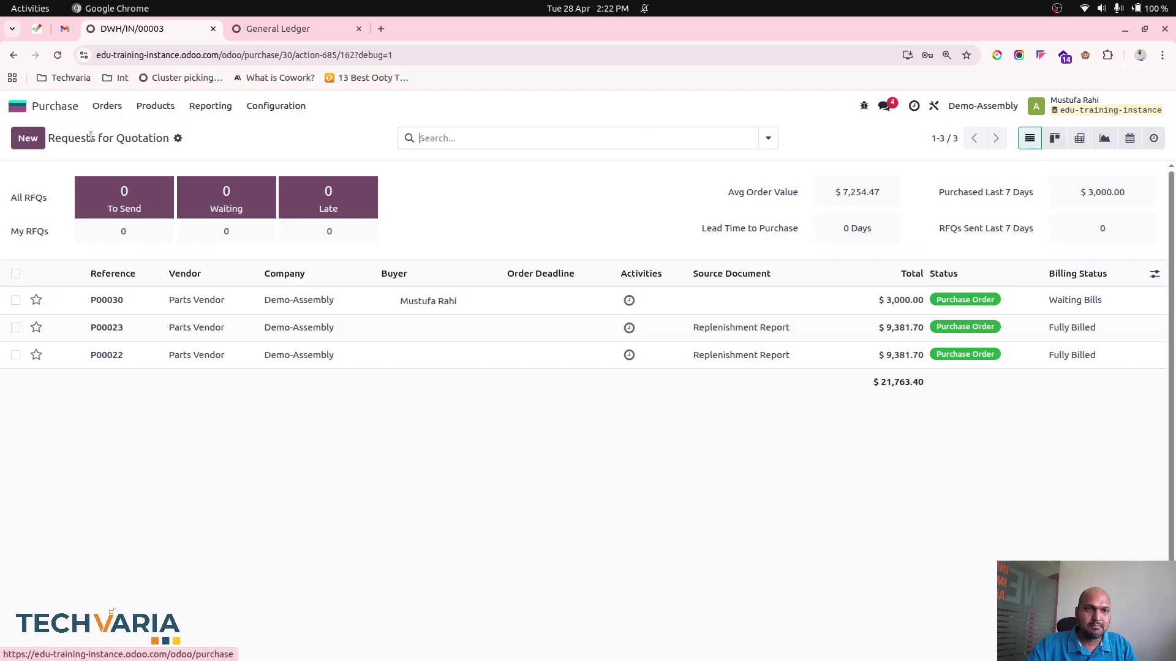
left_click(134, 310)
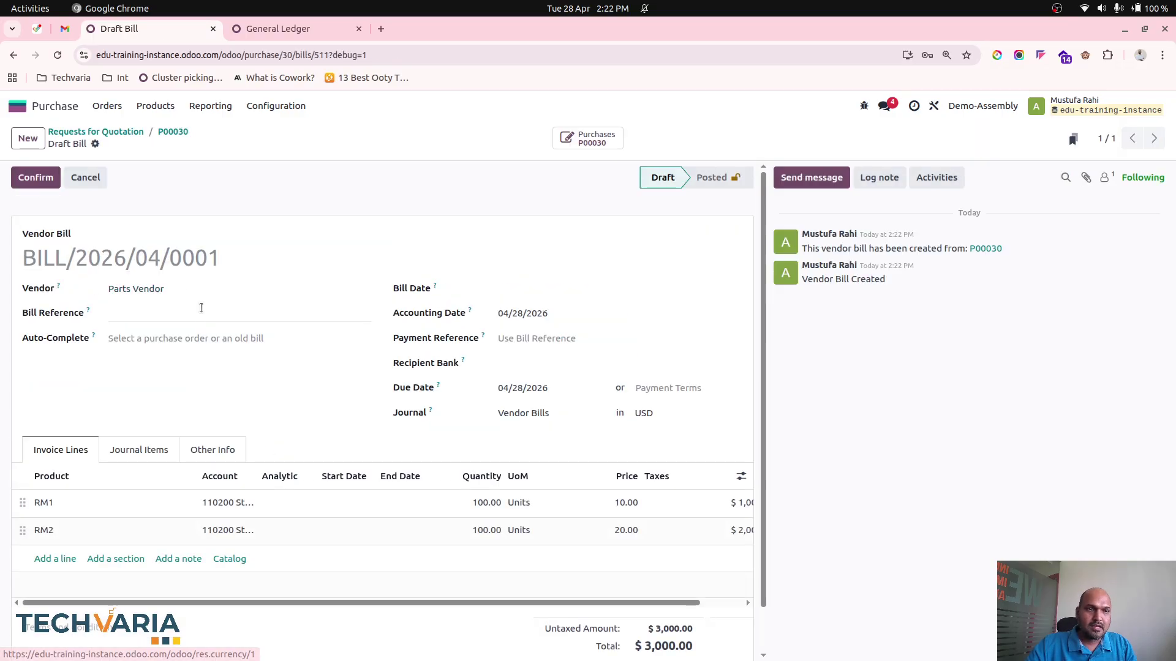
Step: Set the bill date to 04/28/2026, check the bill's journal items and confirm the vendor bill
left_click(36, 177)
left_click(244, 408)
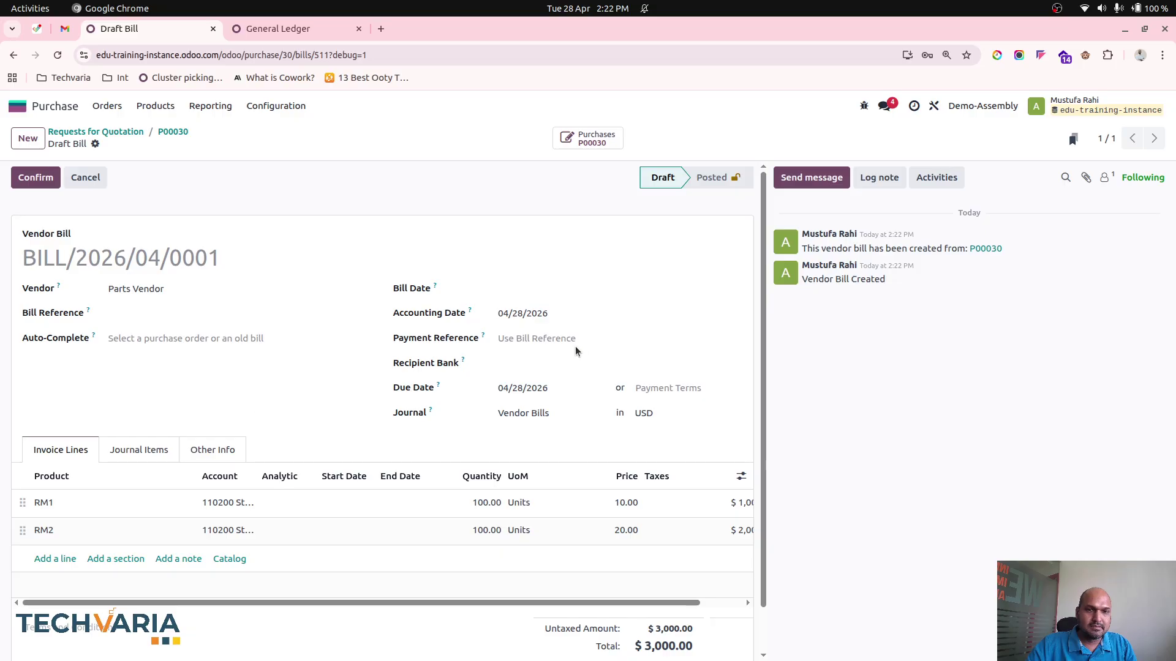
left_click(588, 286)
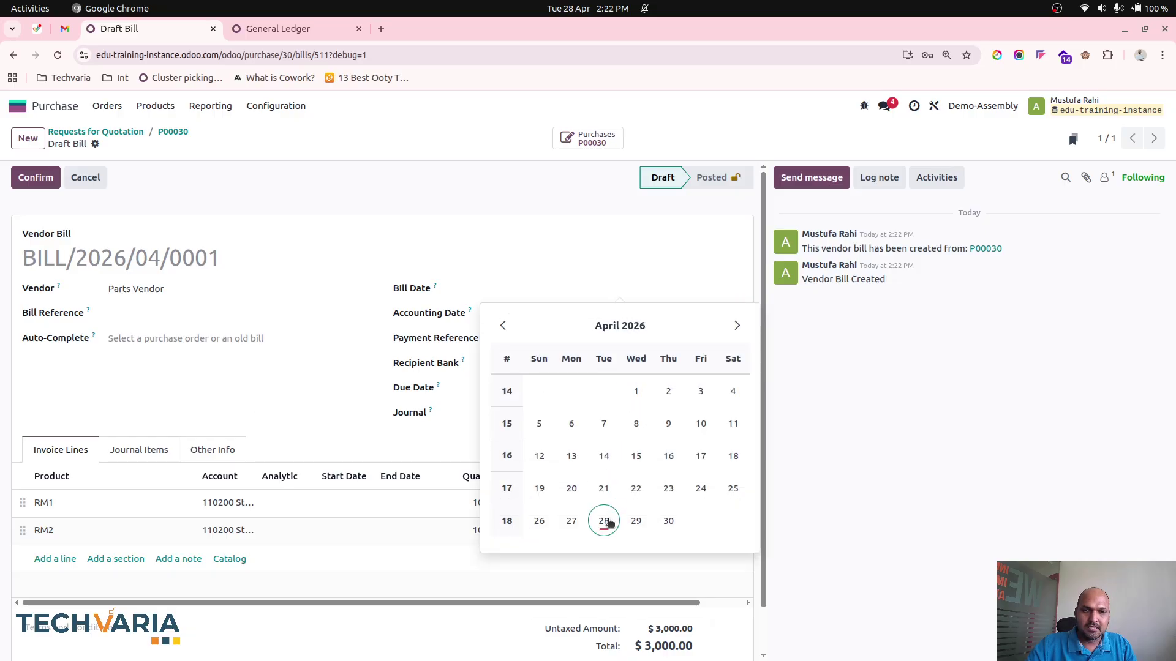
left_click(607, 519)
left_click(154, 450)
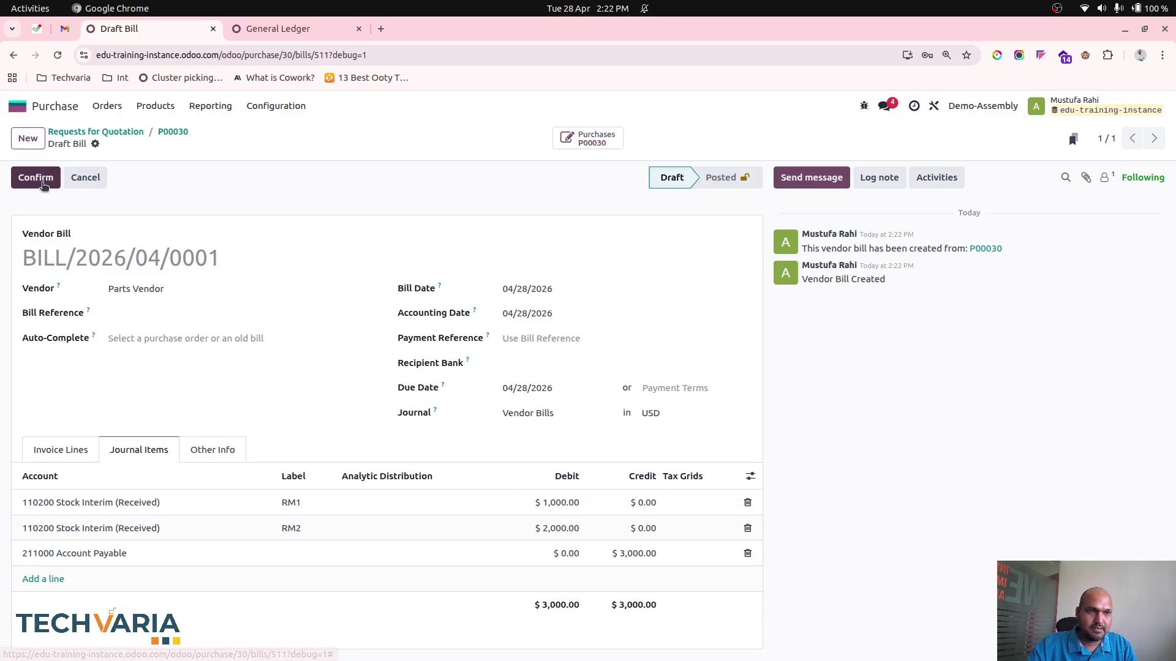
left_click(41, 184)
Step: Check the stock valuation and stock interim accounts on the Balance Sheet, and return to the vendor bill
left_click(277, 28)
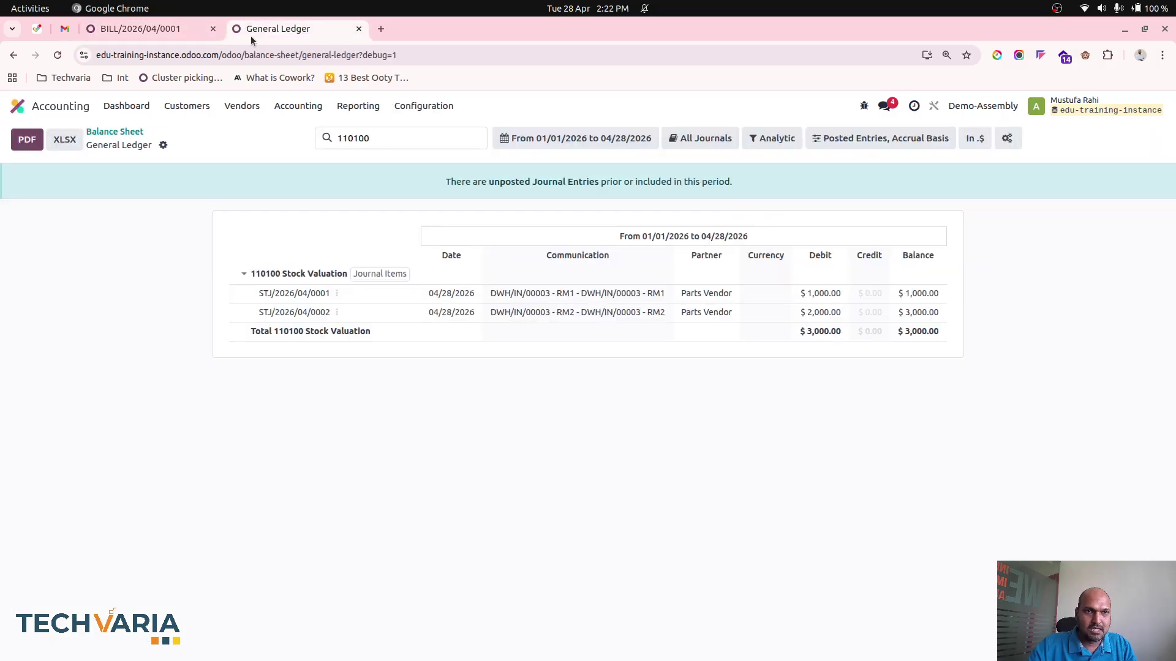
left_click(132, 132)
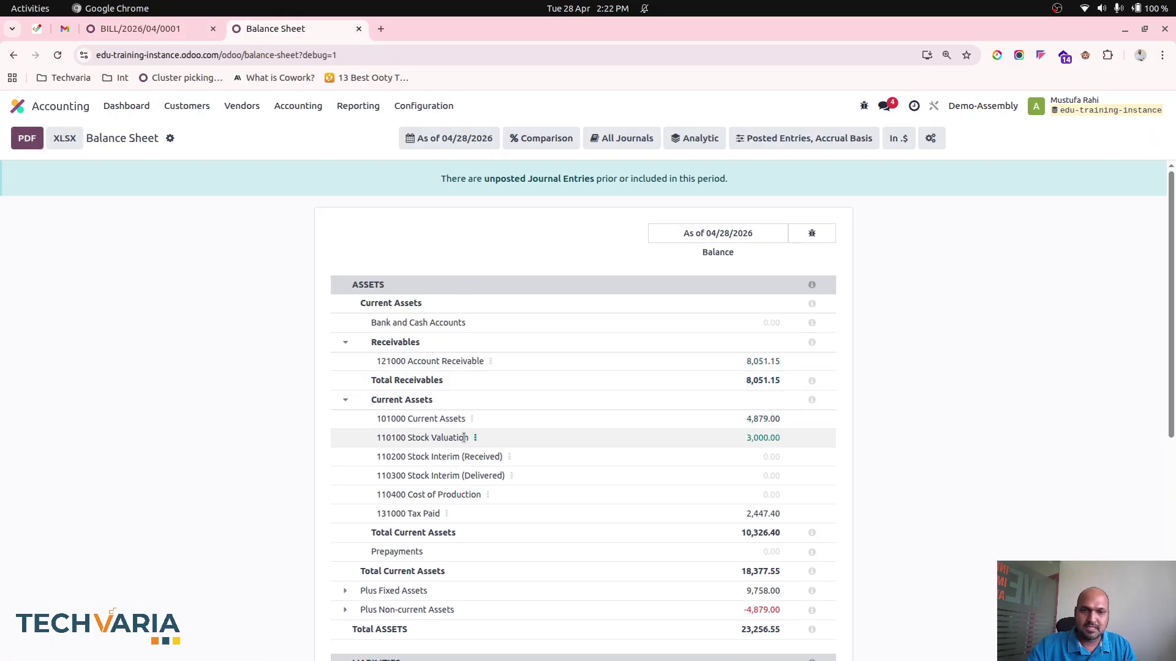
left_click(158, 30)
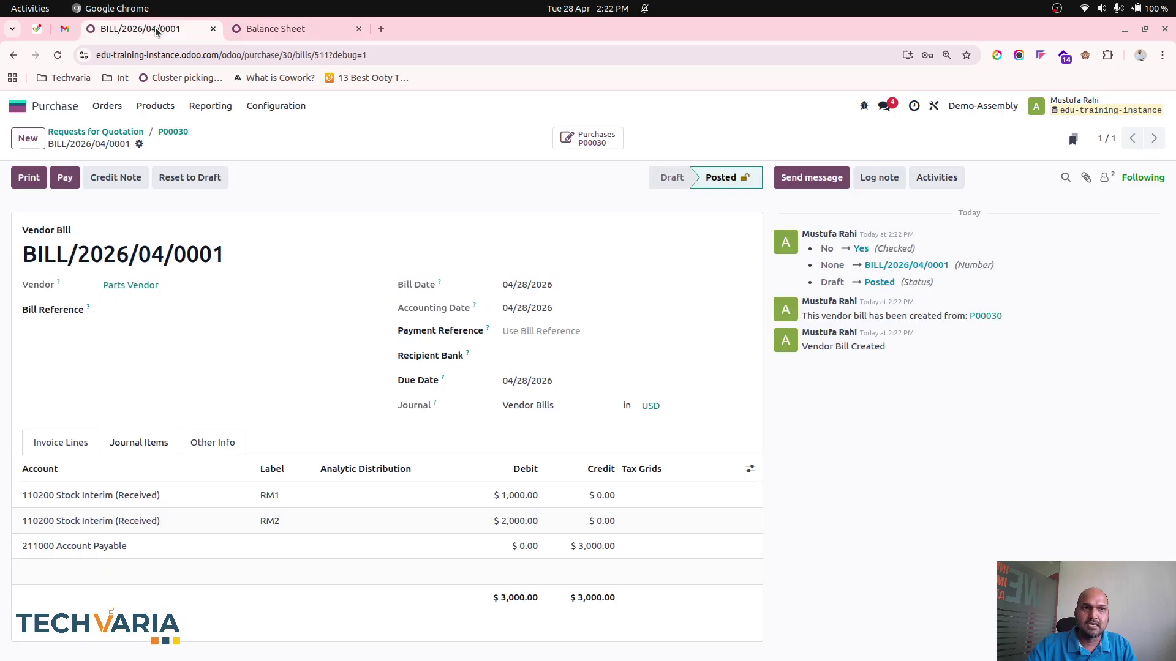
Step: Create a new manufacturing order in Manufacturing with FG1 as the product to build
left_click(53, 104)
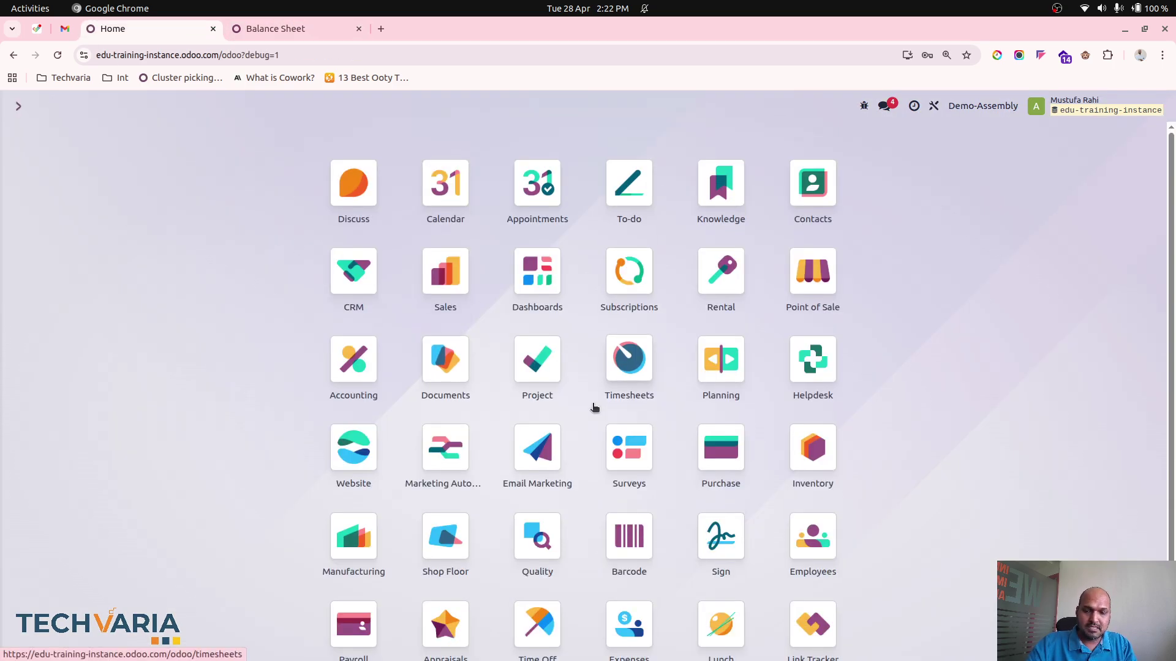
type("manu")
key("Return")
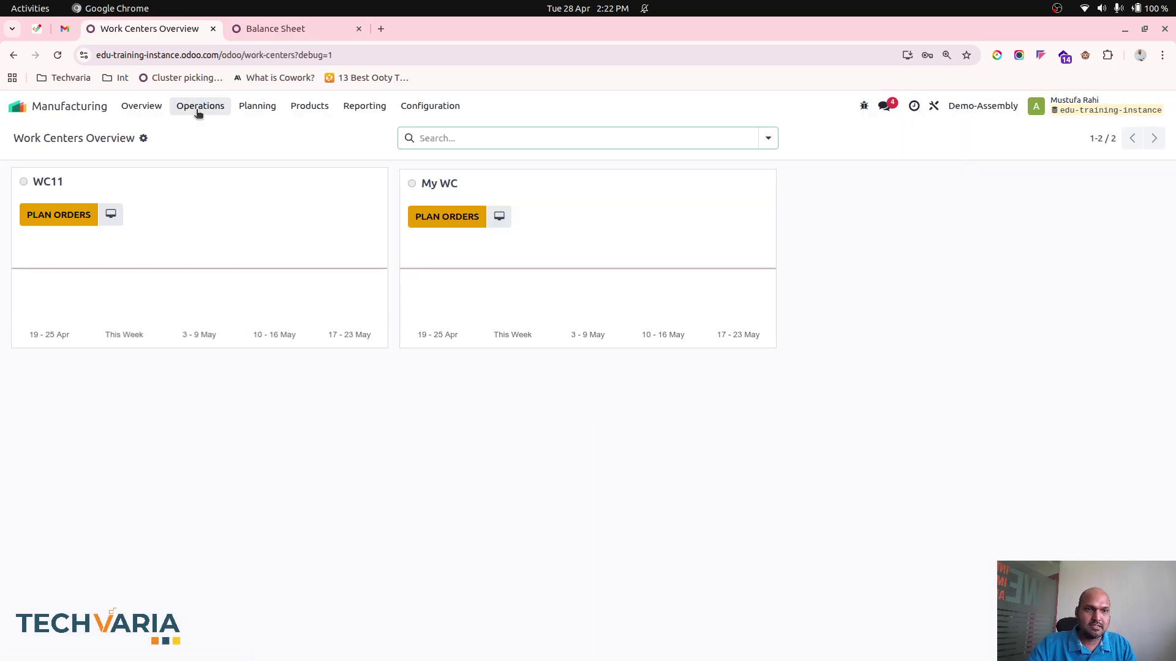
left_click(199, 107)
left_click(206, 132)
left_click(27, 137)
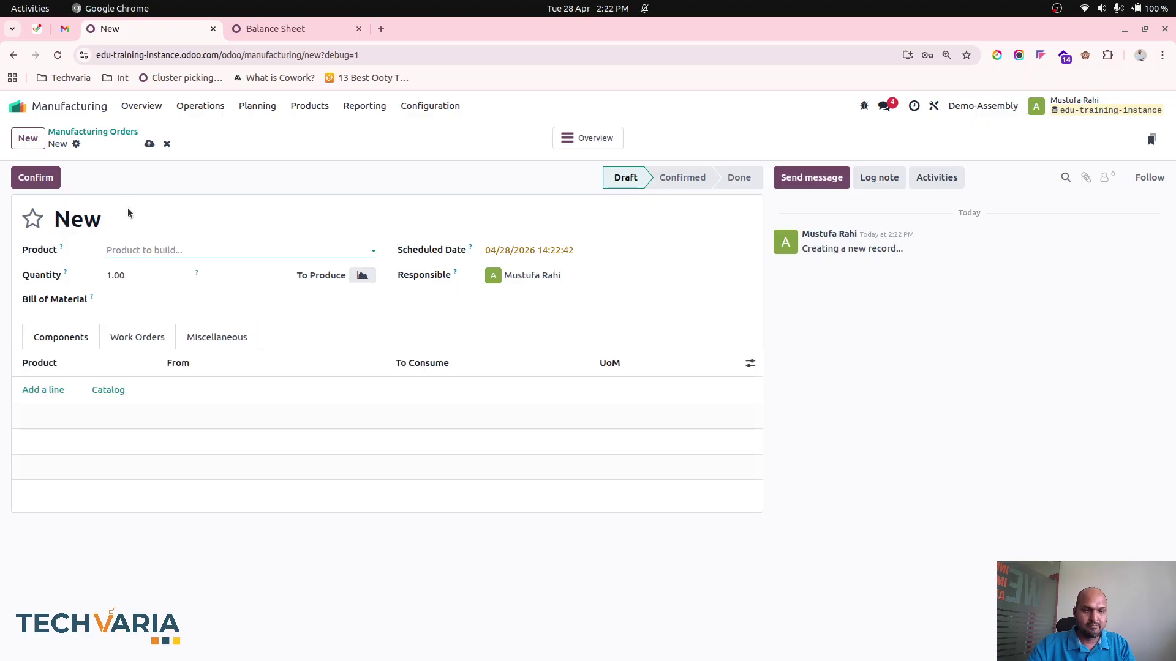
type("g")
key("BackSpace")
type("fg")
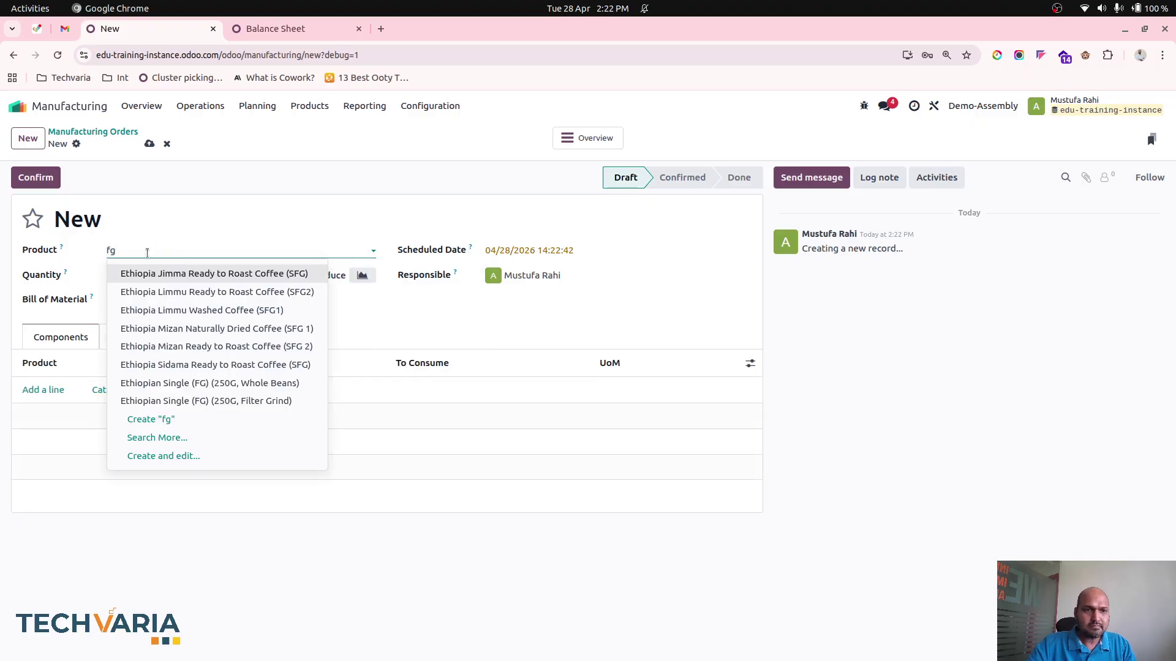
type("1")
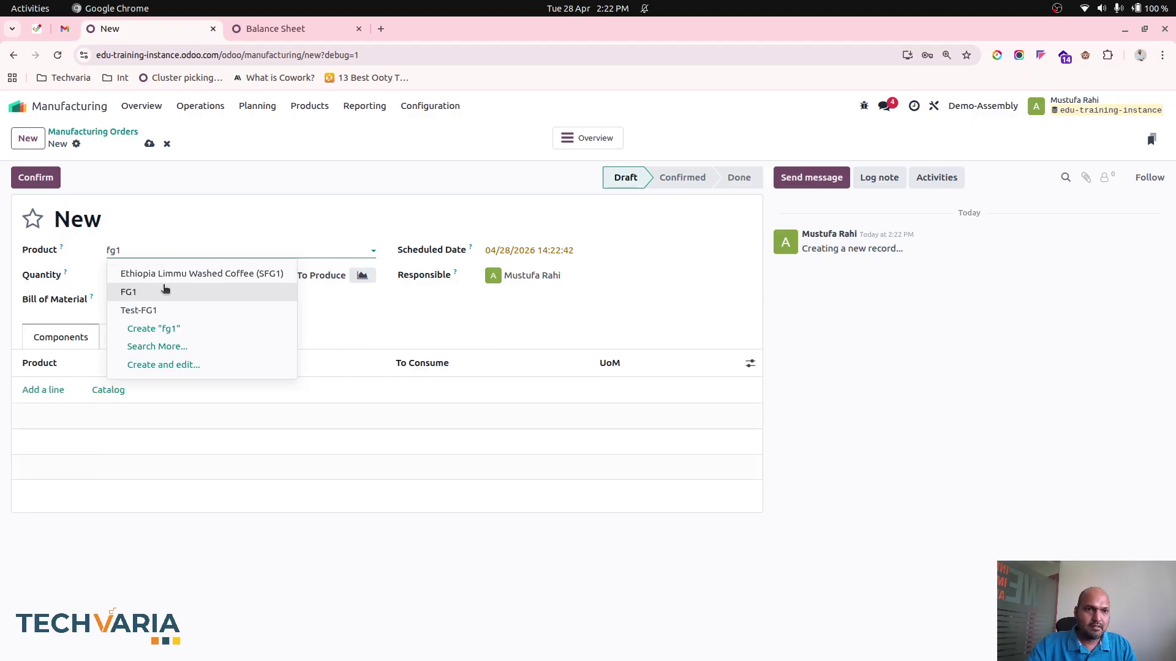
left_click(163, 287)
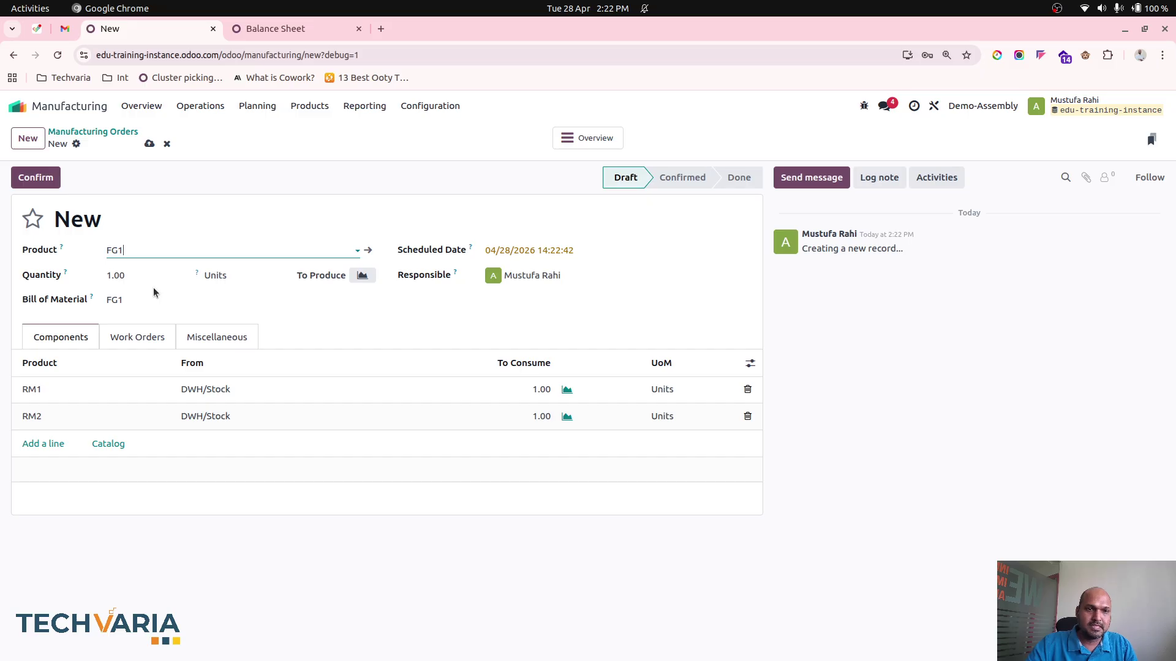
Step: Examine the component costs in the manufacturing order's overview and return to the order
left_click(605, 145)
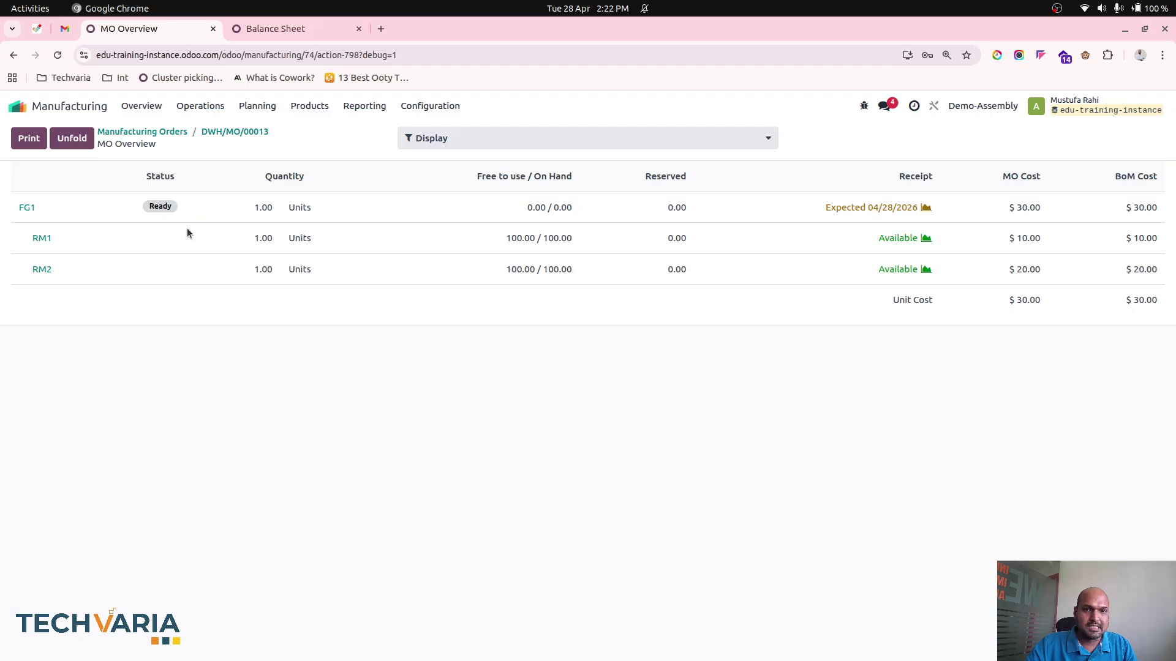
left_click(230, 131)
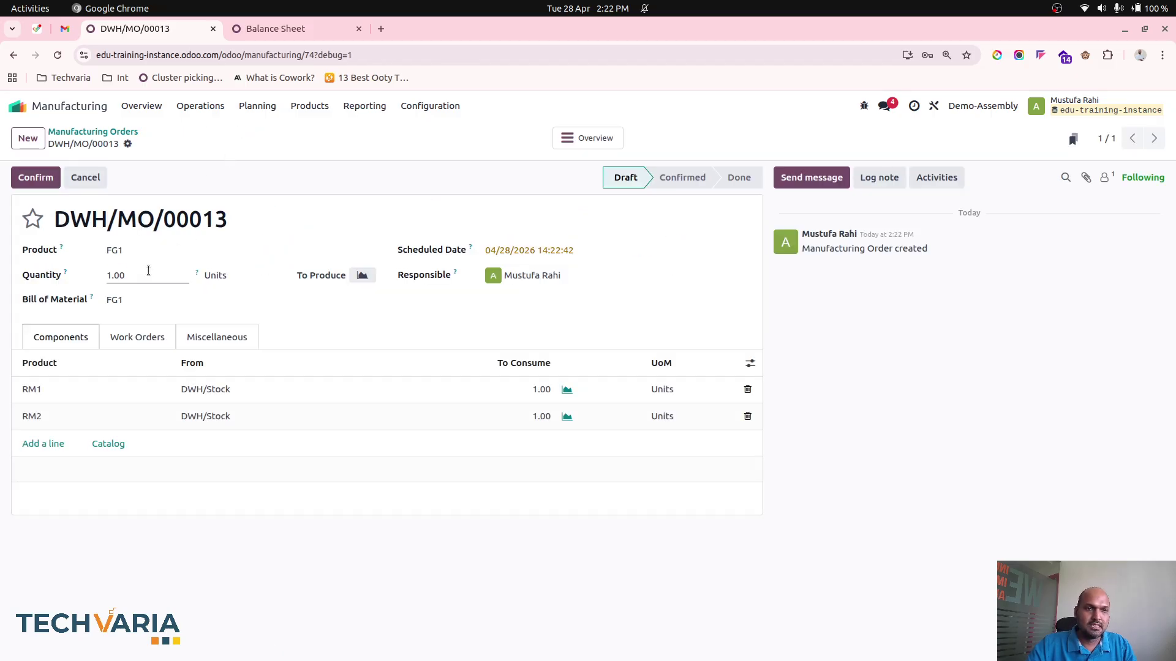
Step: Set the manufacturing order's quantity to 10, save and confirm it, and produce all units
left_click(148, 270)
type("10")
left_click(150, 144)
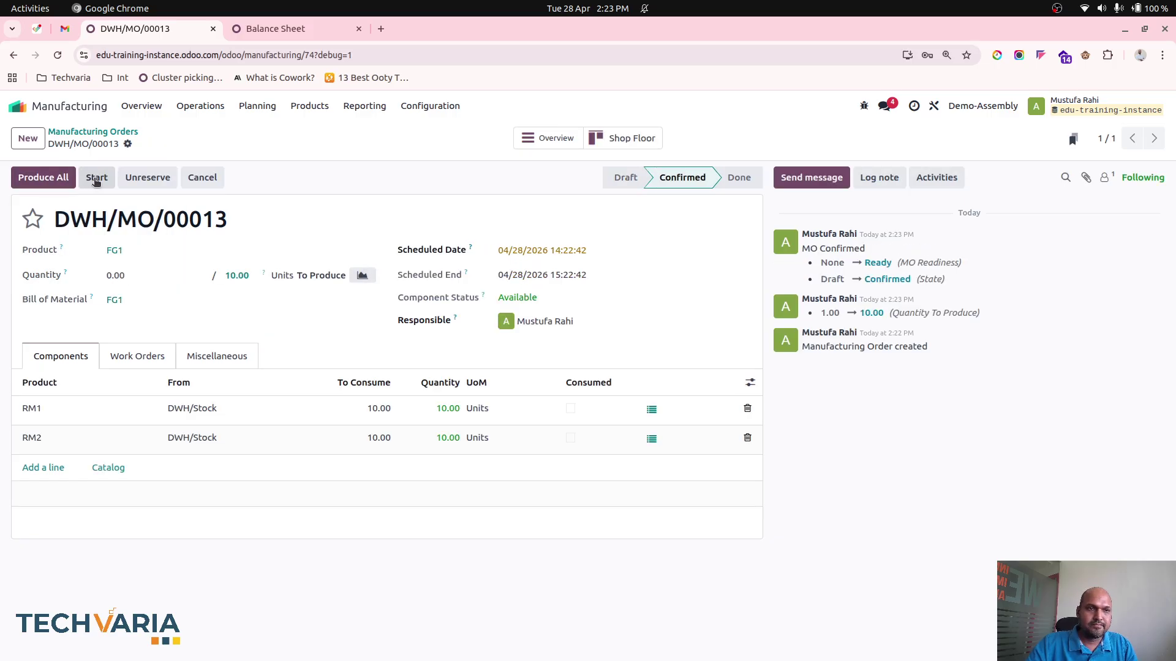
left_click(45, 178)
Step: Refresh the Balance Sheet and examine the 110100 Stock Valuation account's entries in the General Ledger
left_click(276, 29)
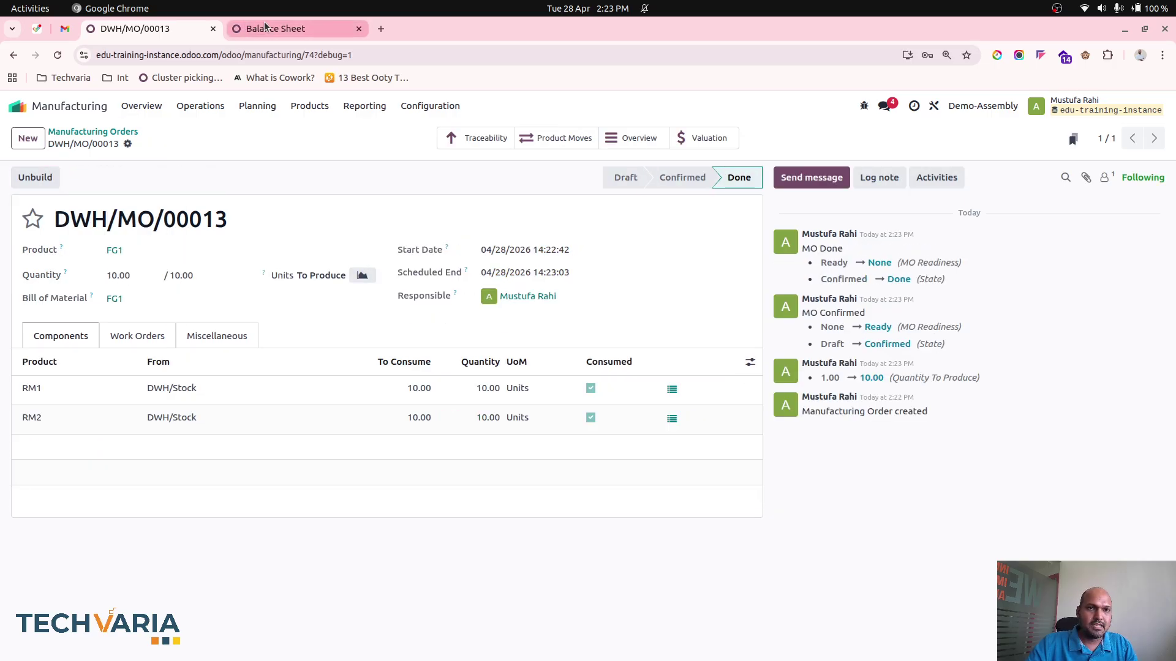
left_click(57, 55)
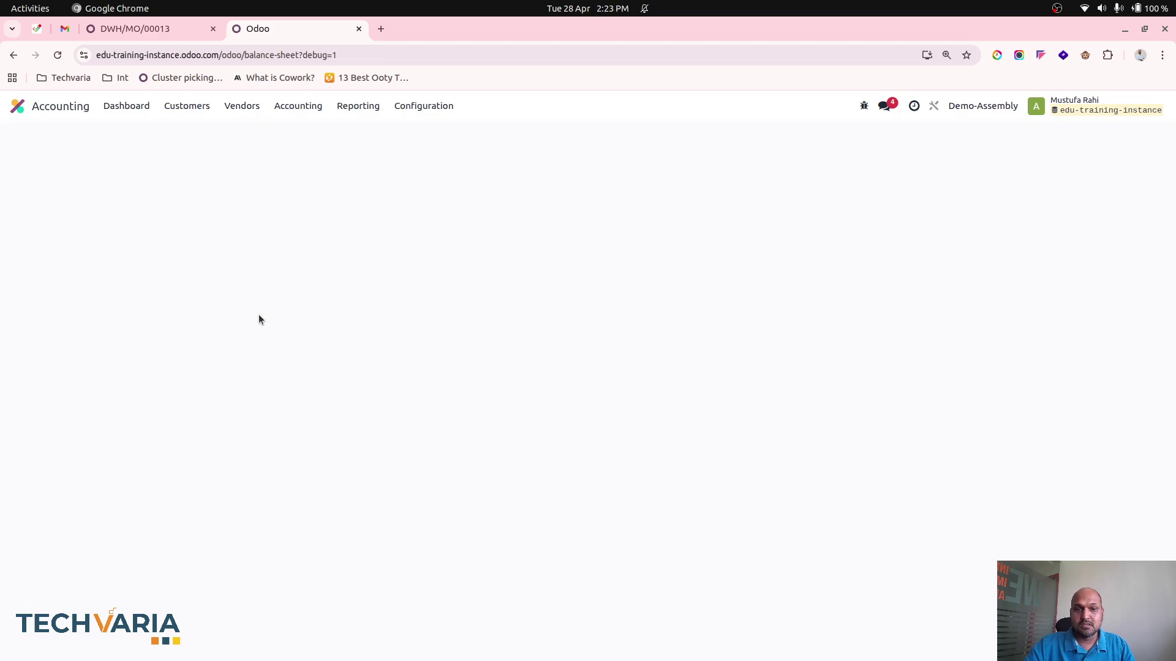
left_click(475, 439)
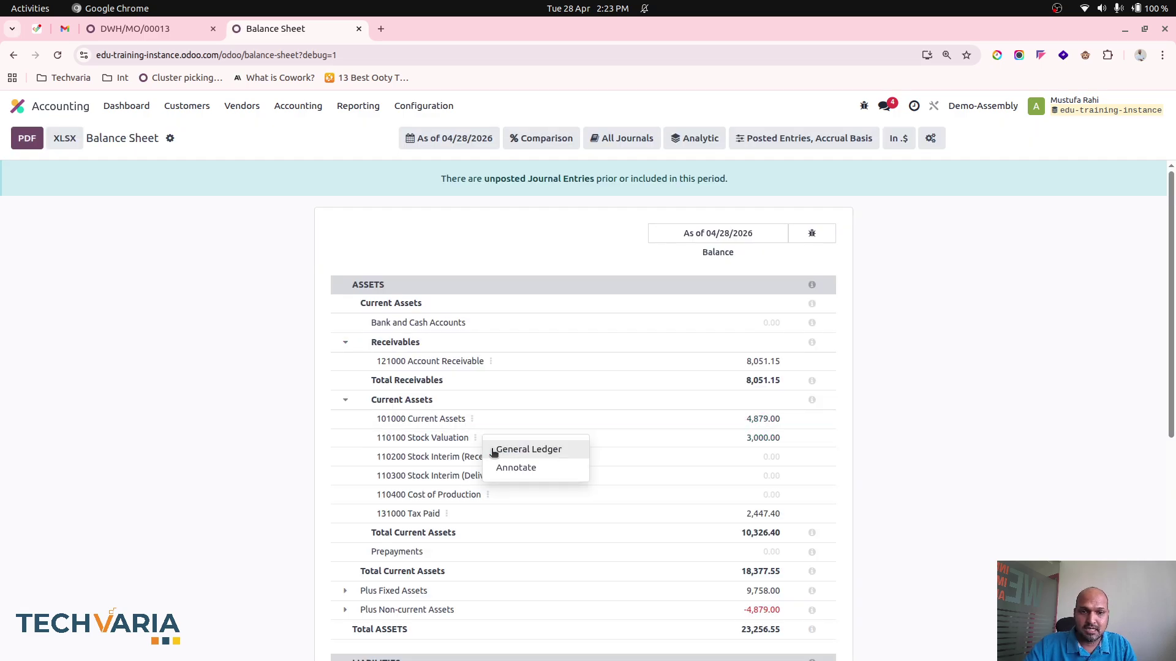
left_click(491, 451)
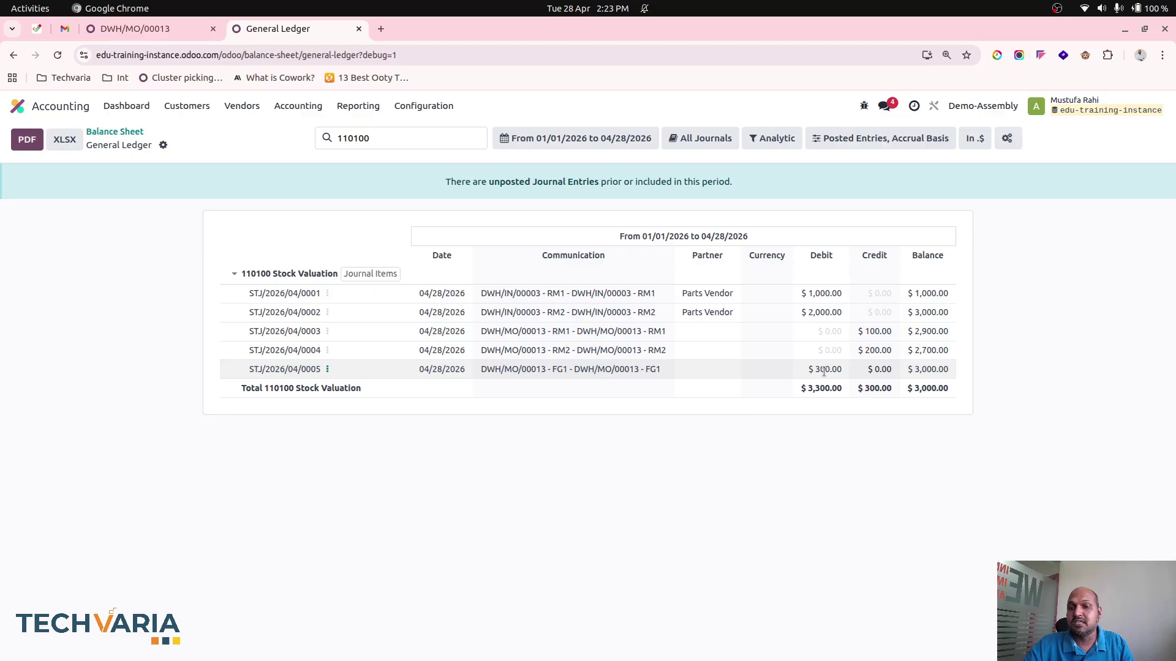
Step: Open the FG1 product from the manufacturing order and compare its cost and on-hand quantity with the General Ledger
left_click(168, 28)
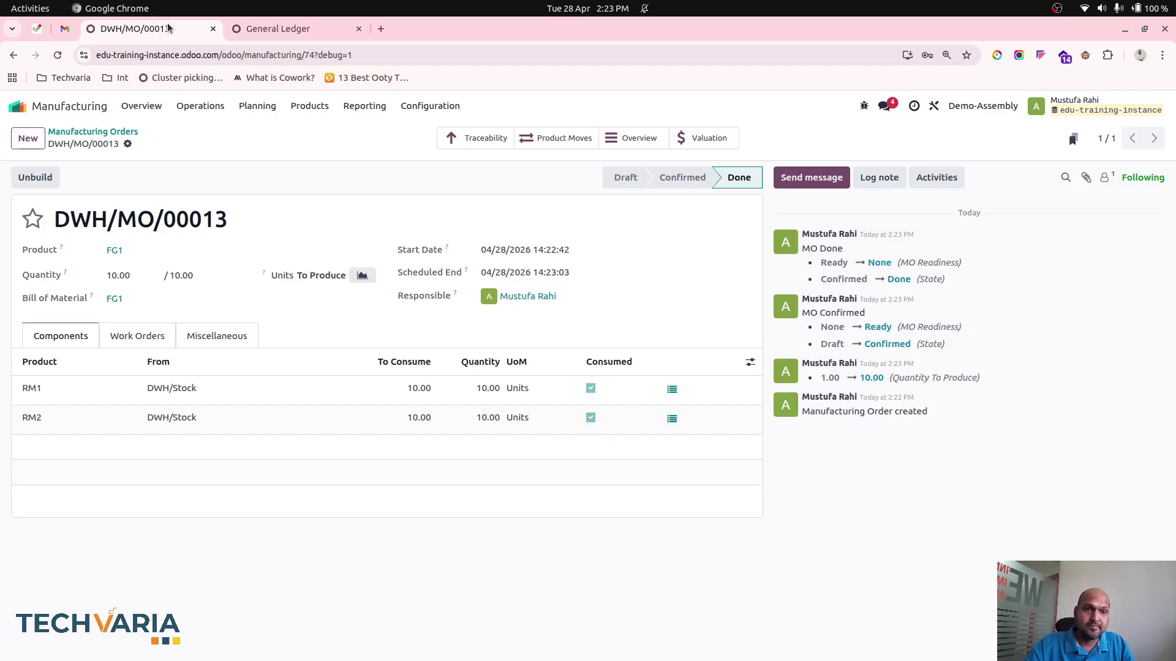
left_click(270, 29)
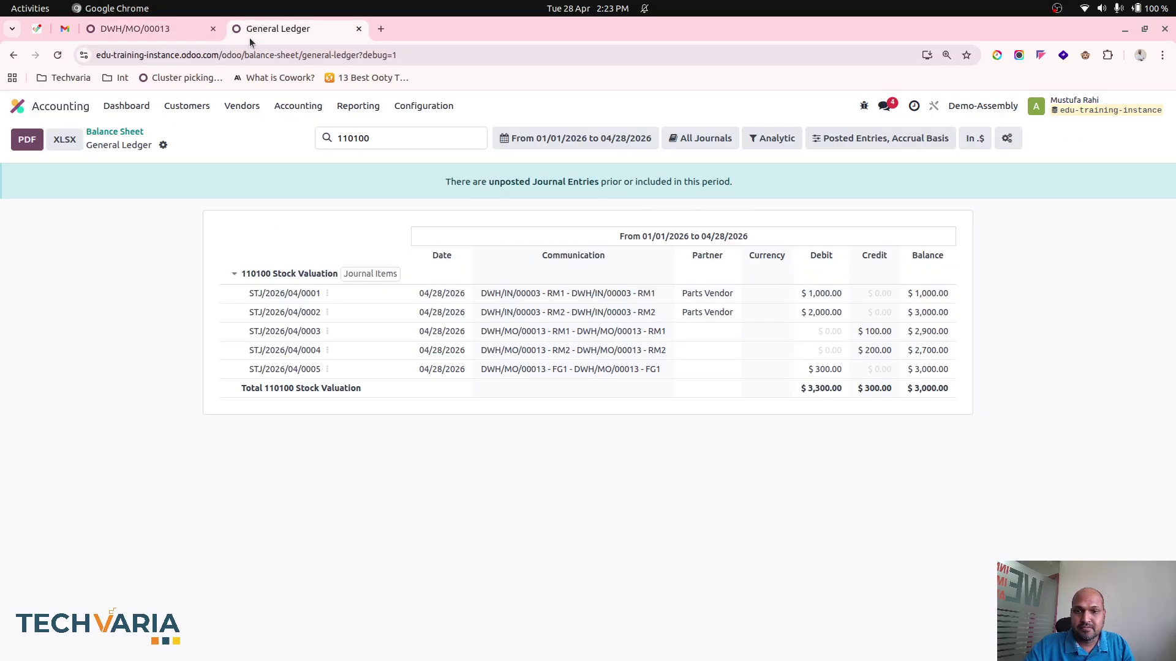
left_click(155, 35)
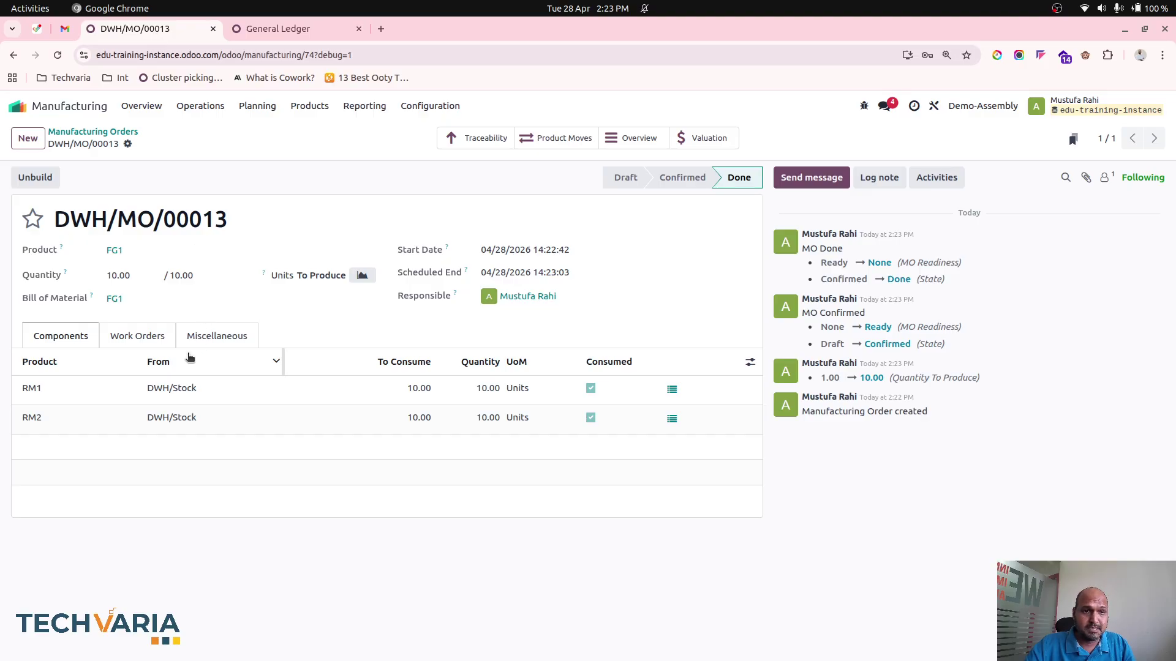
left_click(116, 252)
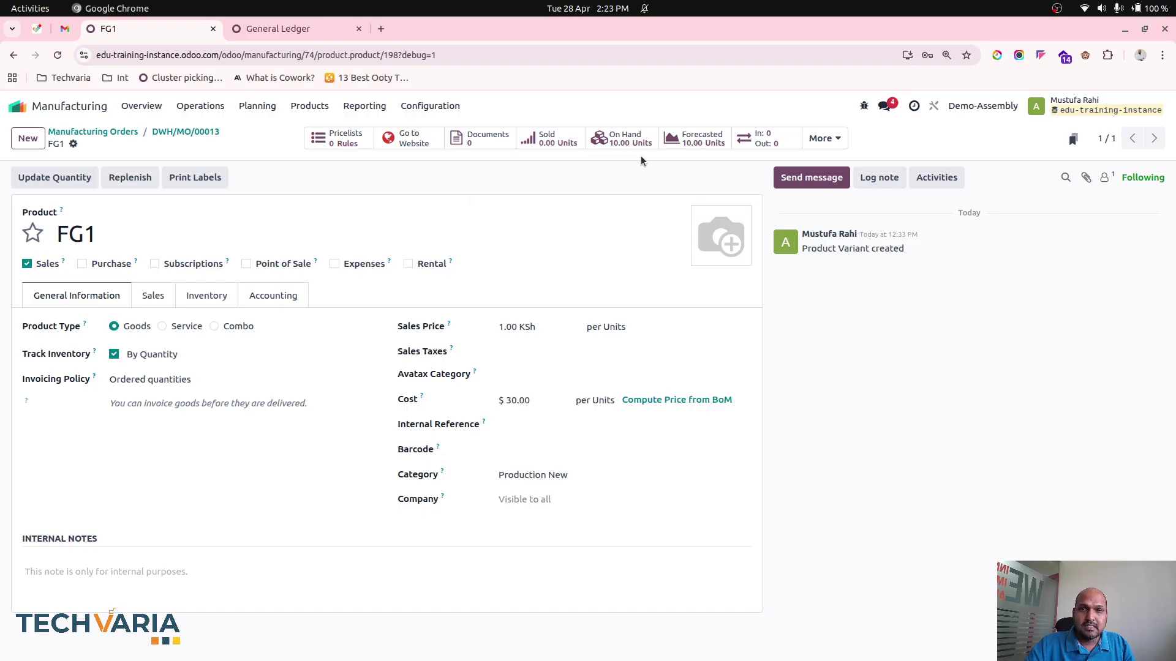
left_click(273, 34)
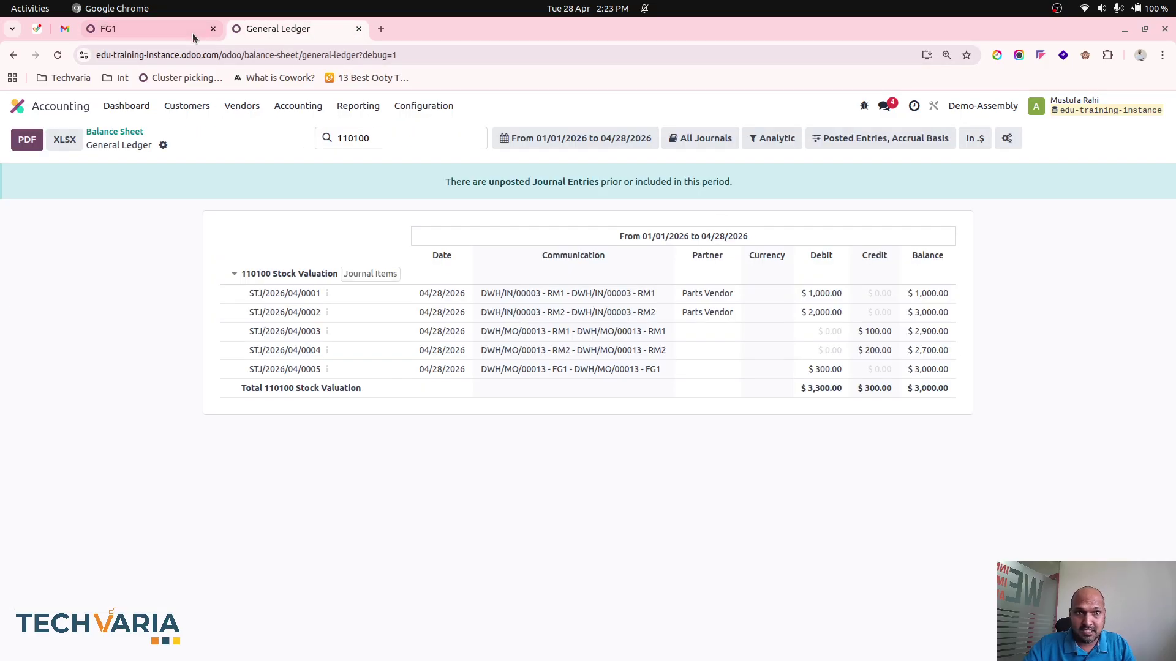
left_click(176, 33)
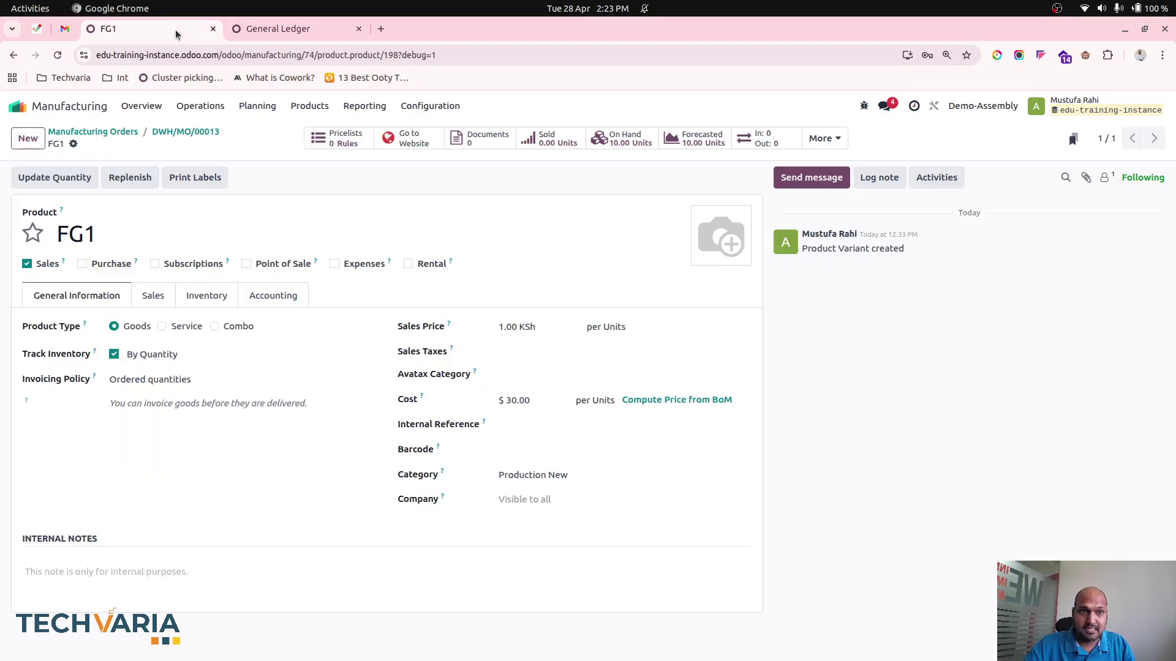
Step: Add RM3 as a component of FG1's bill of materials, save it and open the BoM cost overview
left_click(114, 132)
left_click(257, 106)
left_click(309, 106)
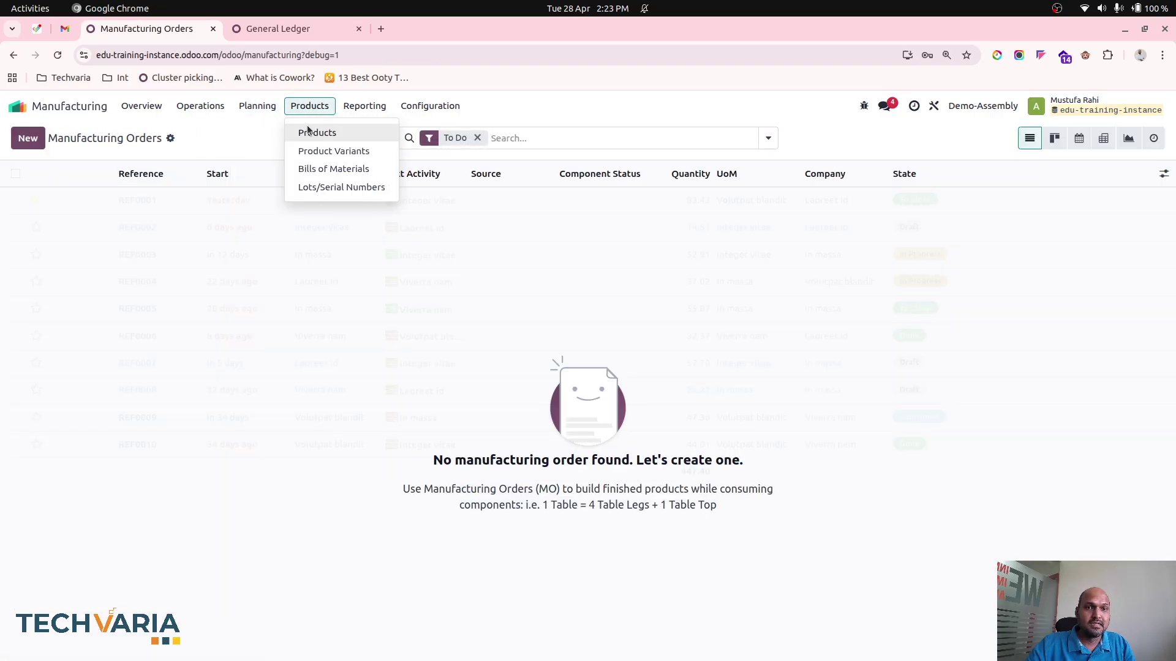
left_click(334, 167)
left_click(192, 279)
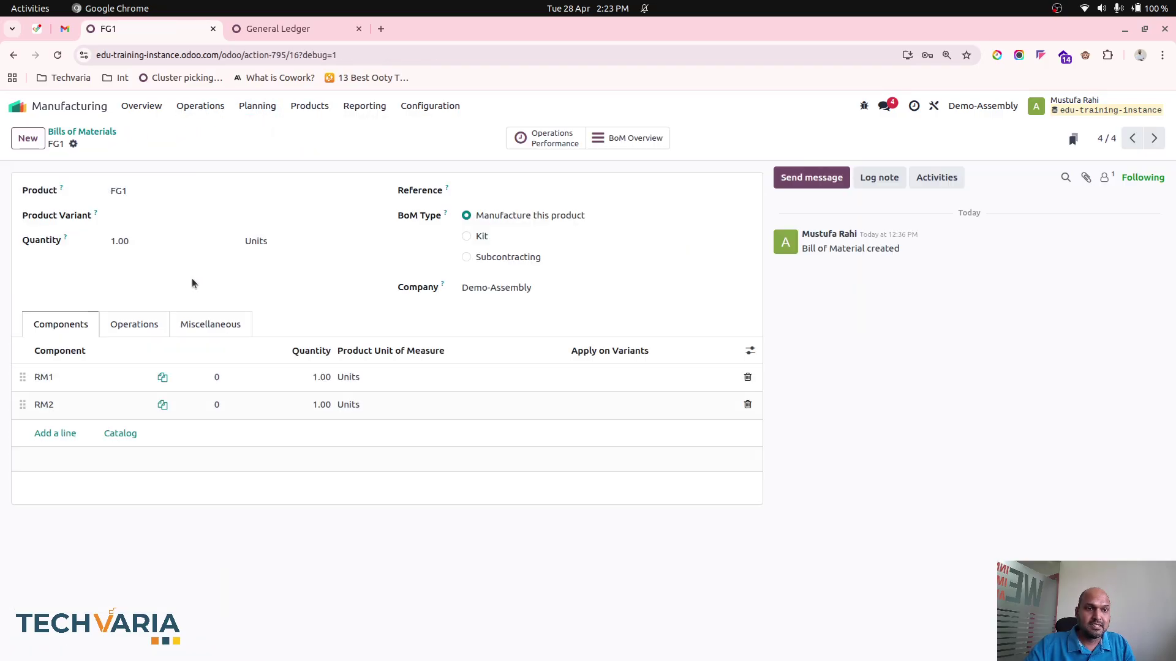
left_click(68, 433)
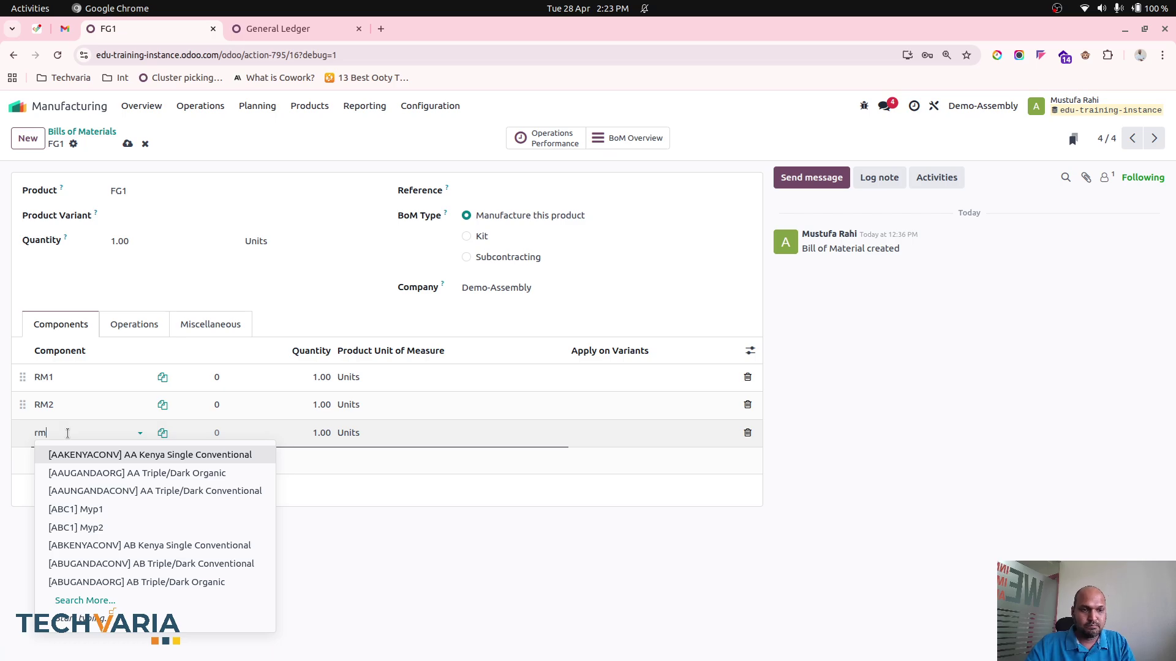
type("rm3")
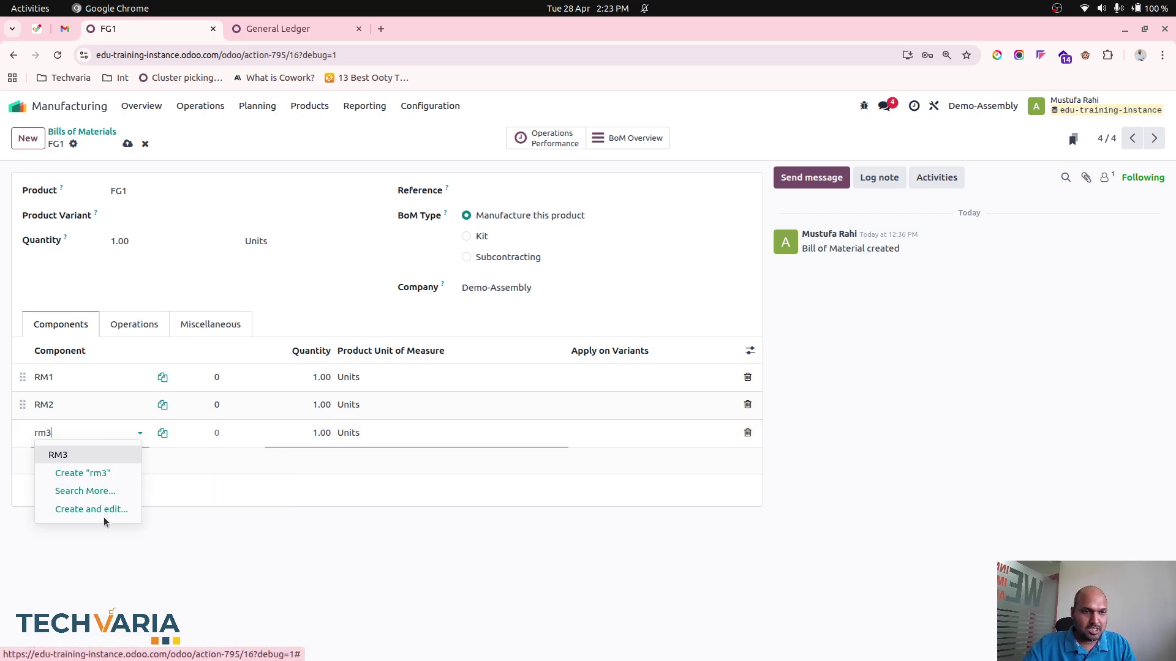
left_click(94, 454)
left_click(128, 144)
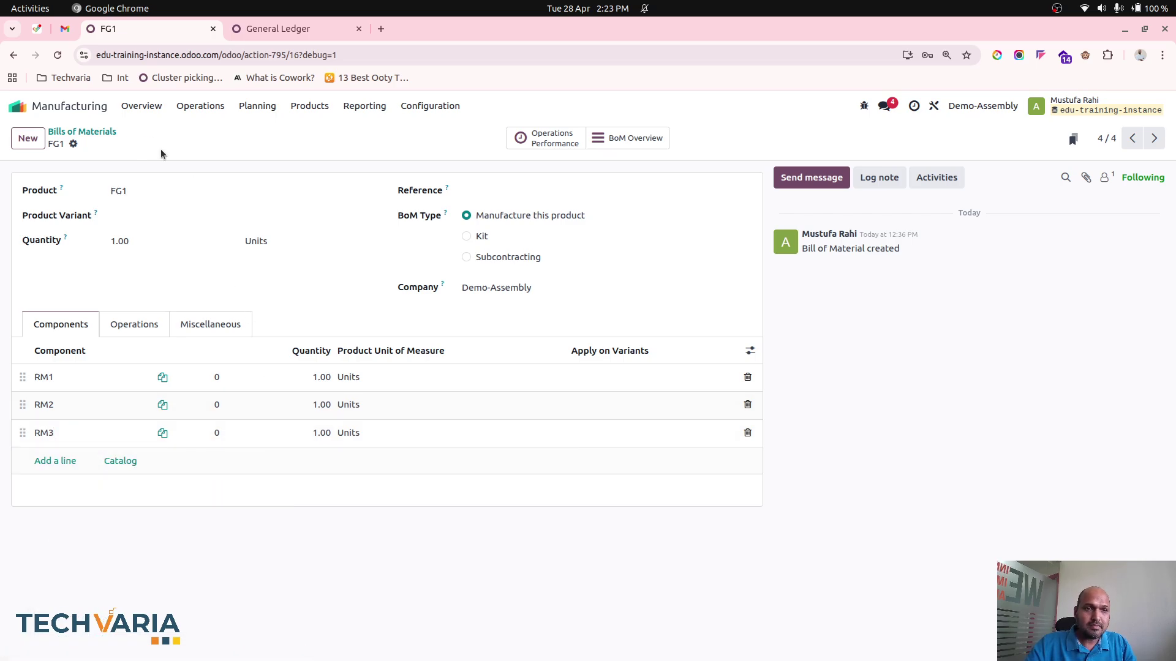
left_click(620, 139)
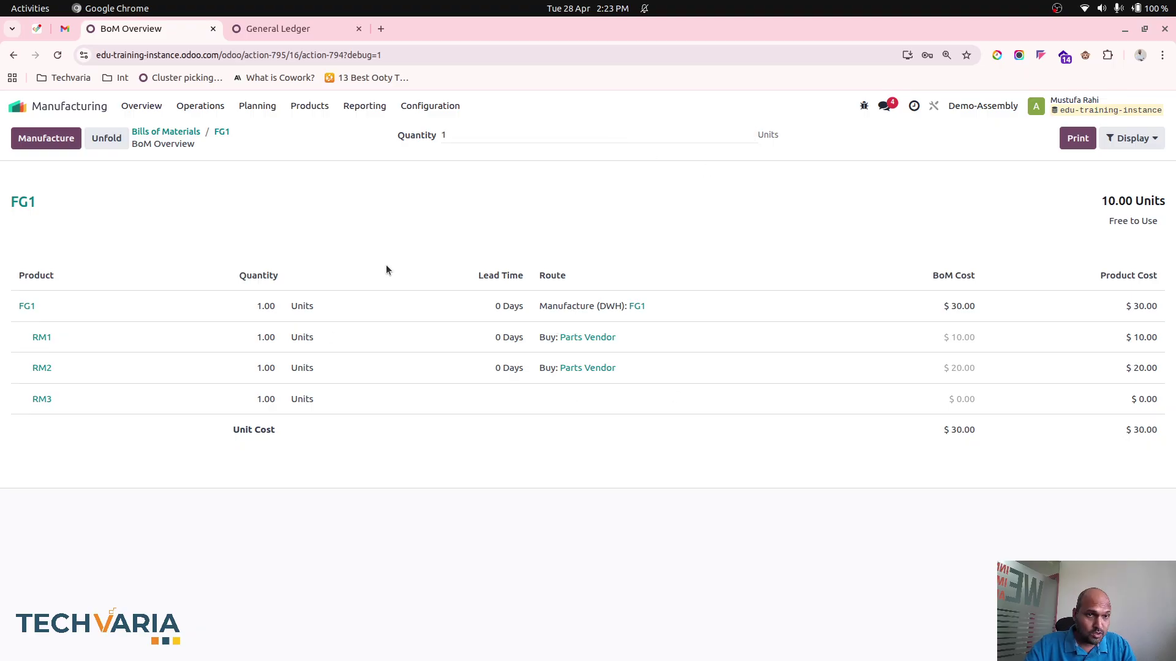
Step: Create and save a new manufacturing order for 1 unit of FG1
left_click(185, 133)
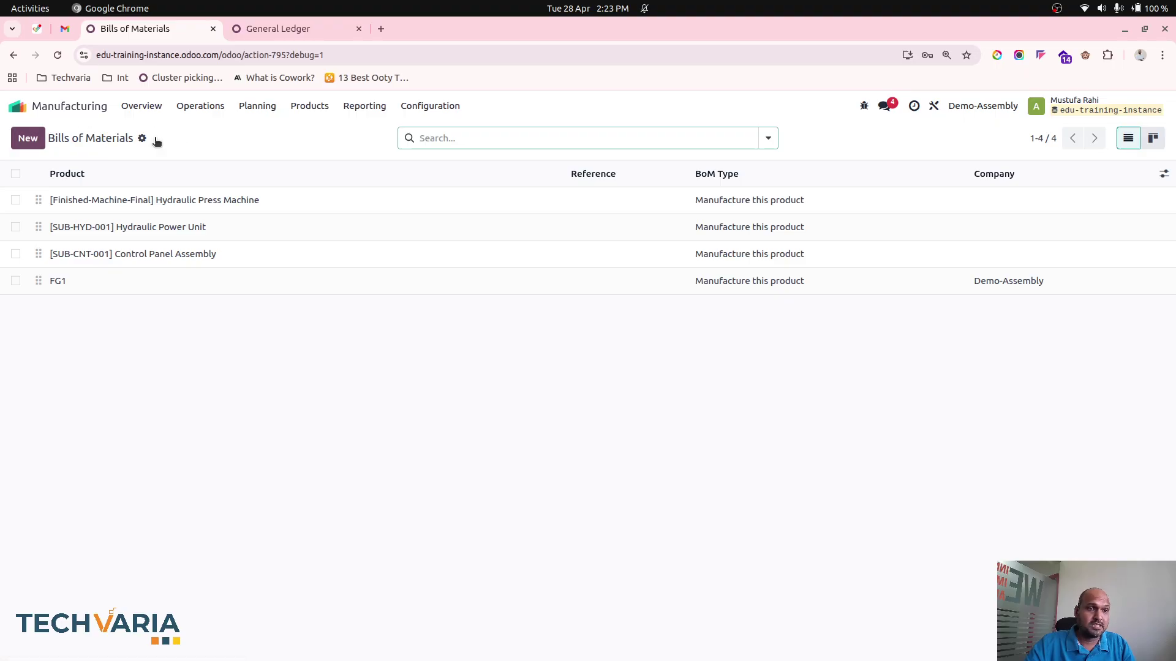
left_click(198, 109)
left_click(188, 131)
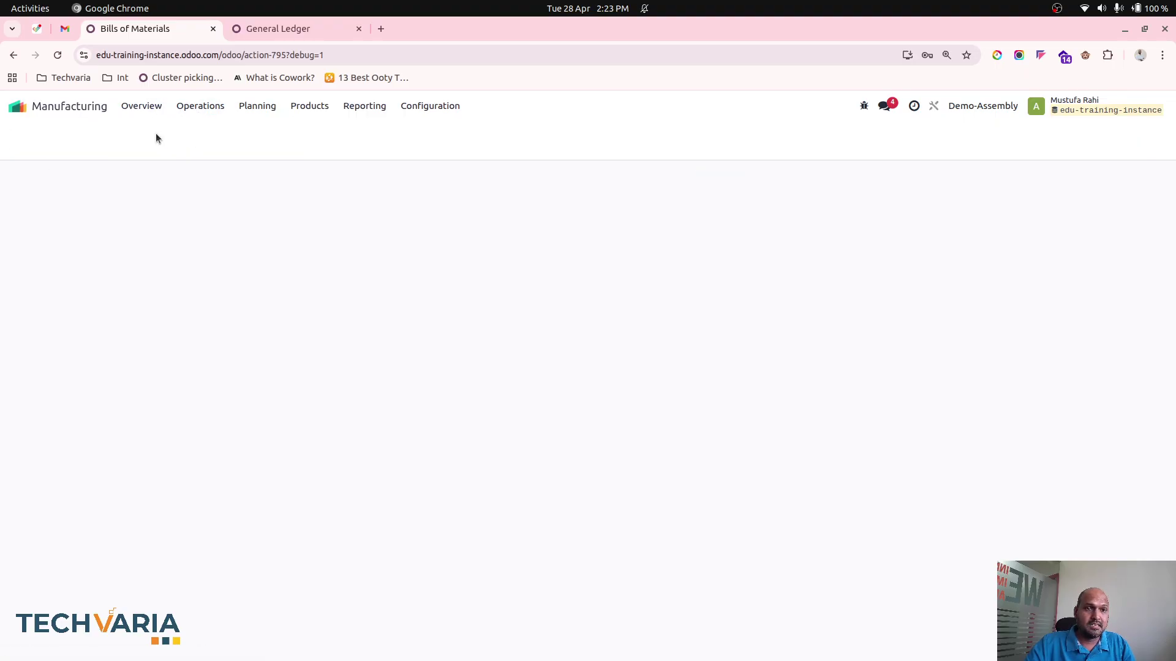
left_click(27, 138)
type("f")
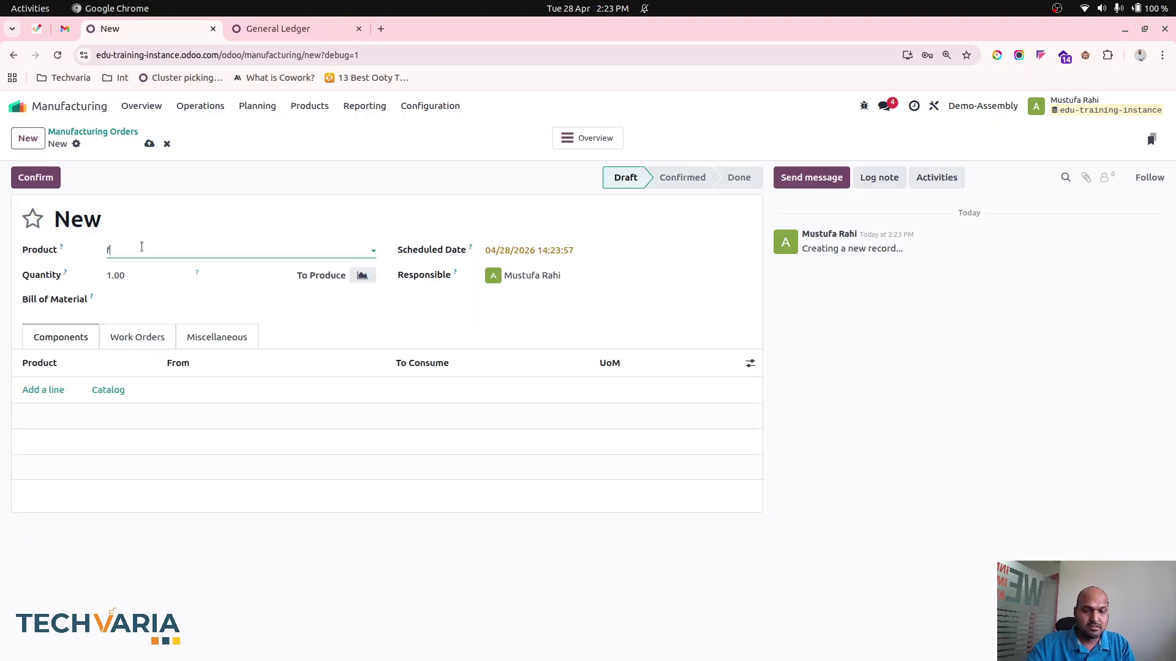
type("g1")
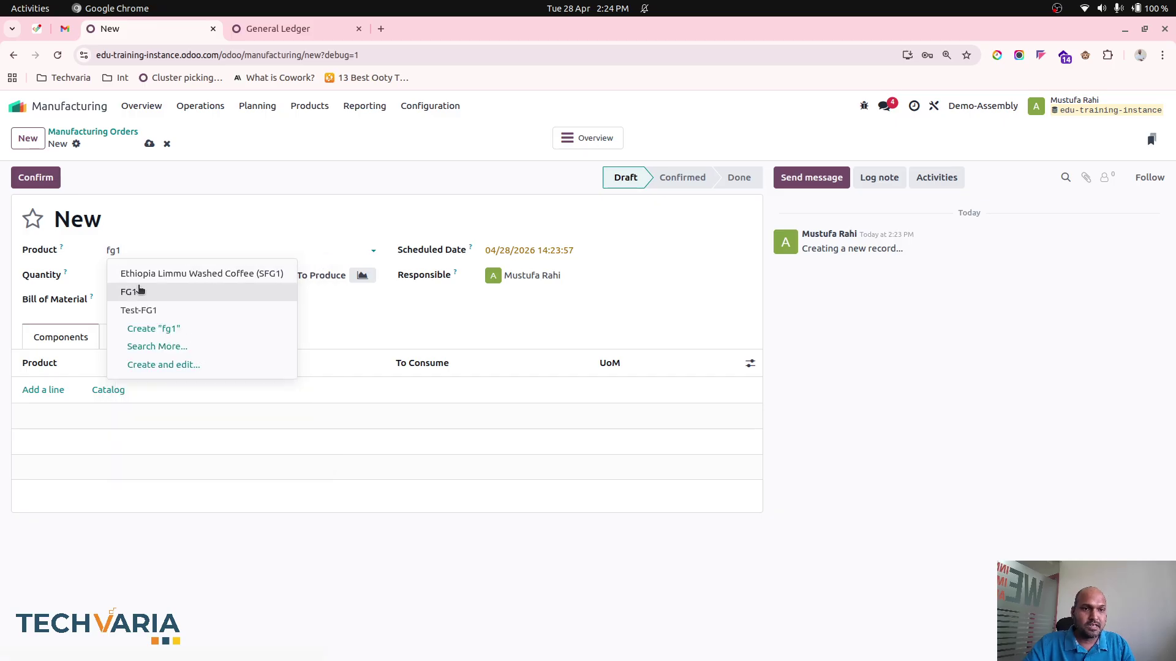
left_click(138, 292)
left_click(118, 276)
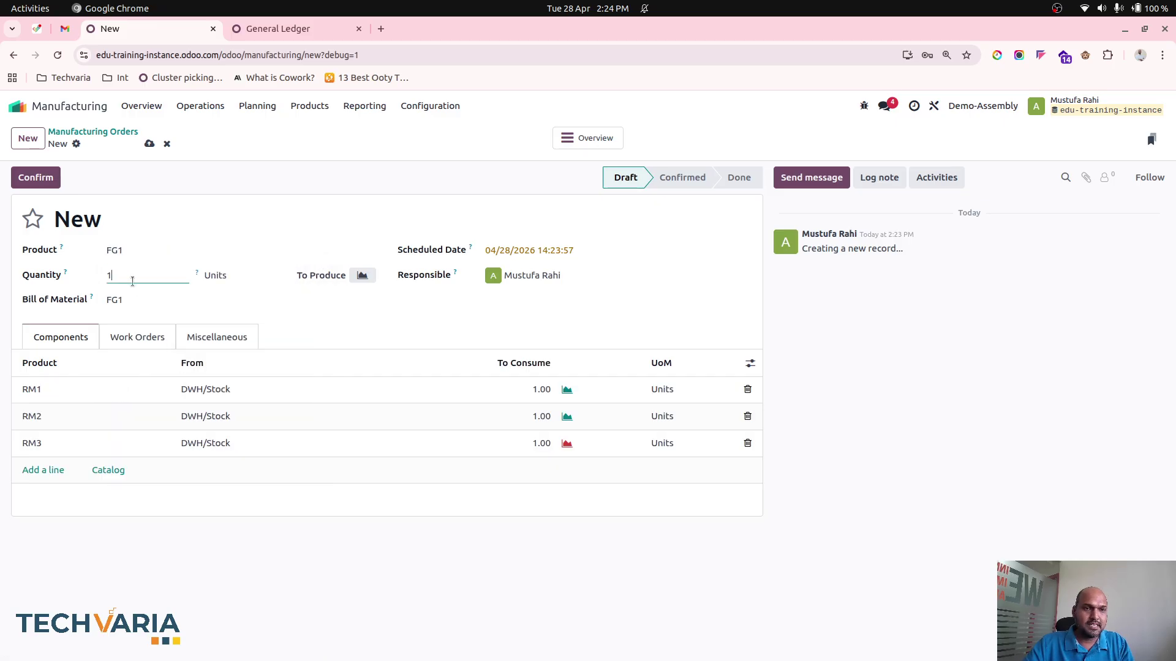
left_click(149, 143)
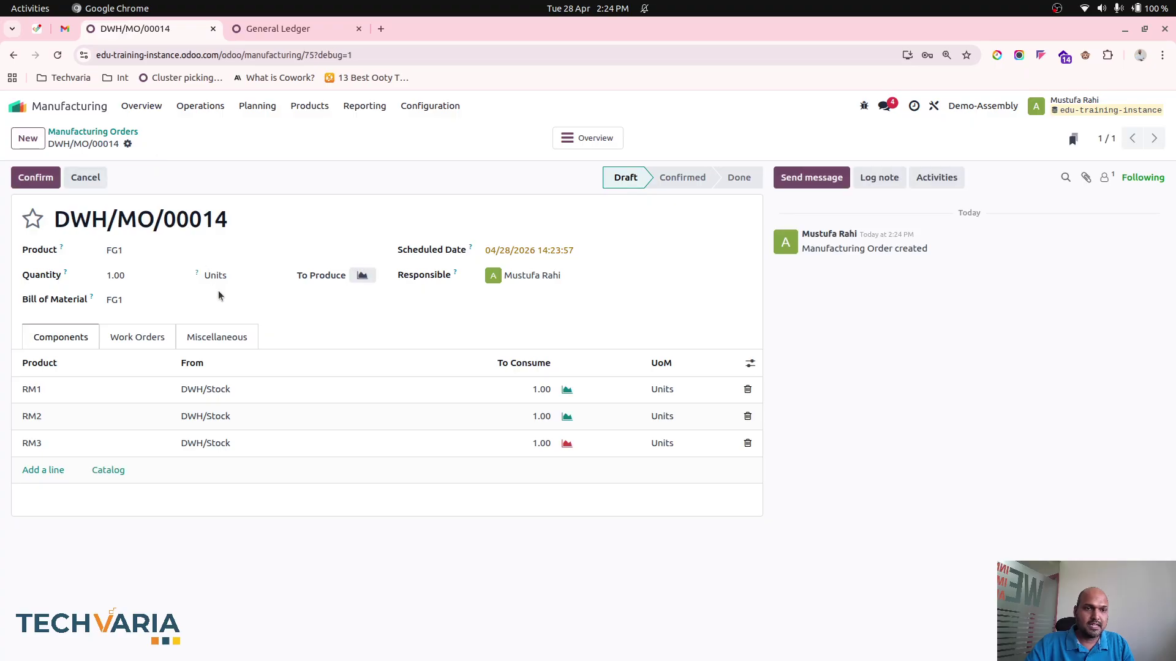
Step: Check the cost and on-hand quantity on RM3's product record and return to the manufacturing order
left_click(31, 445)
left_click(169, 443)
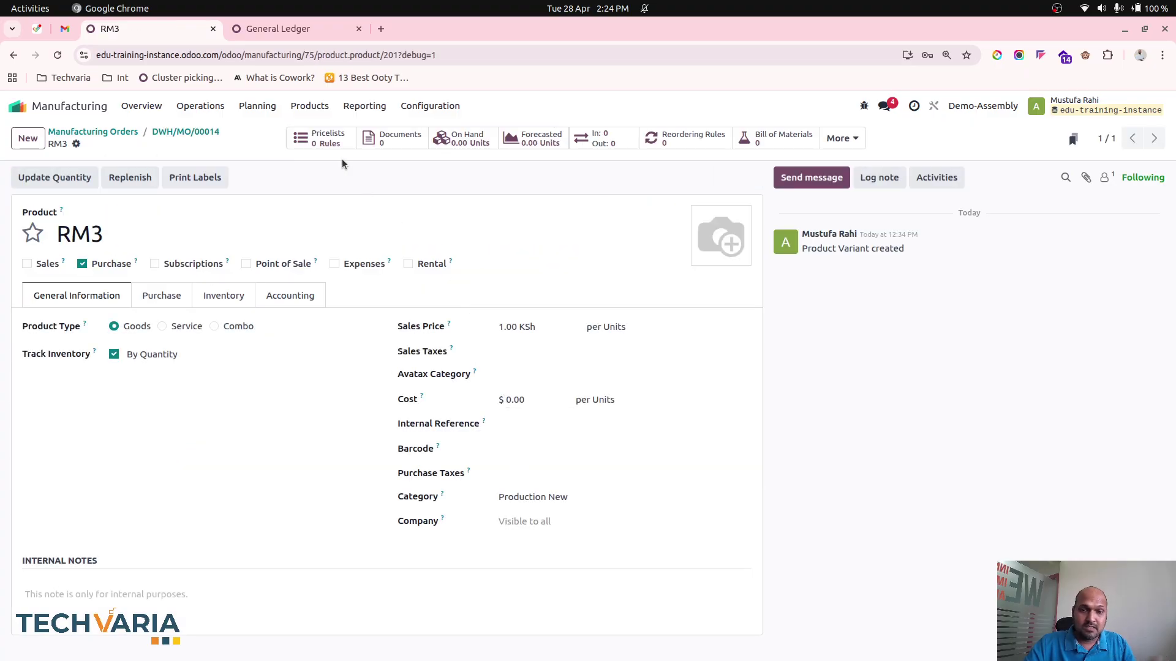
left_click(187, 131)
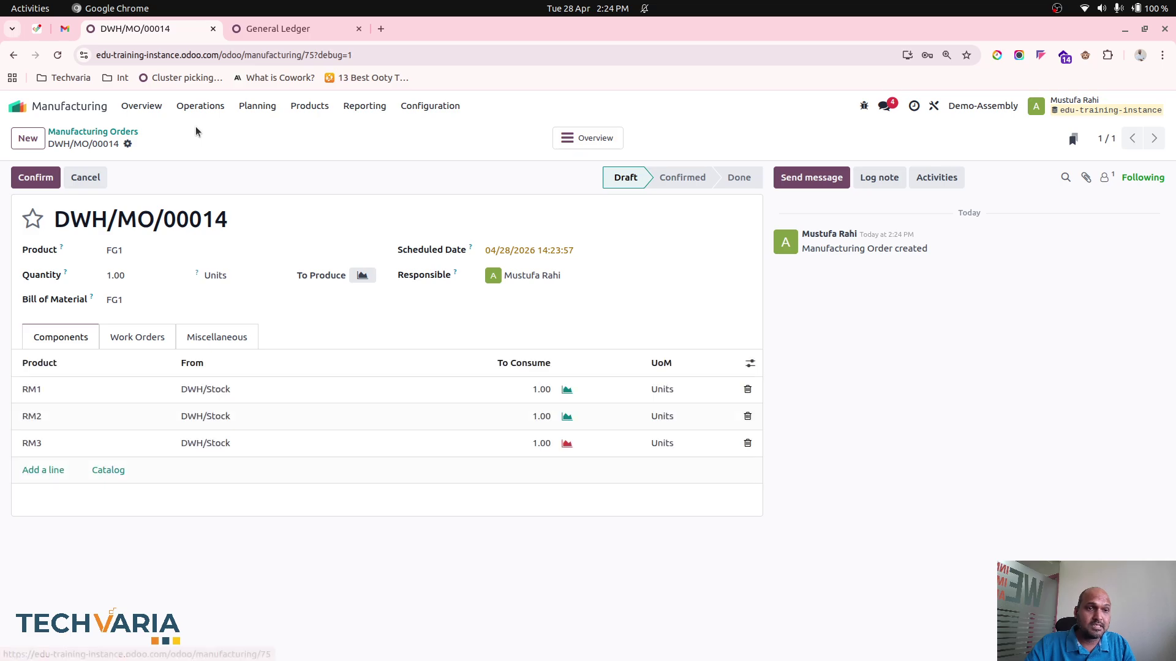
Step: Confirm the manufacturing order, produce all units and open its product moves
left_click(40, 176)
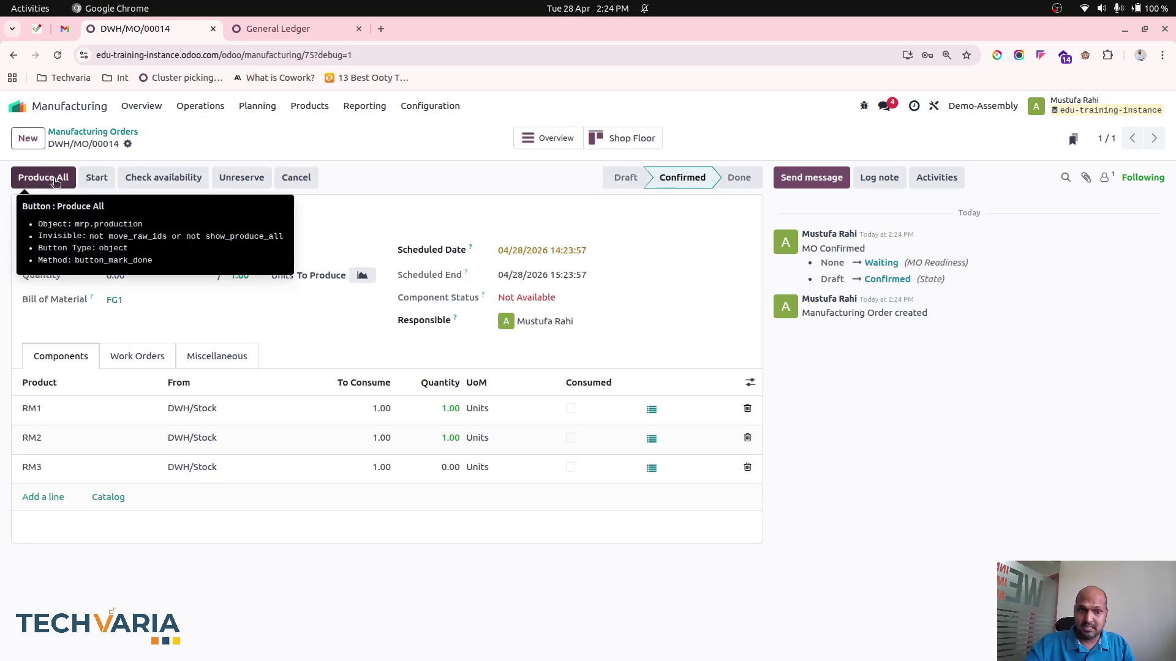
left_click(55, 181)
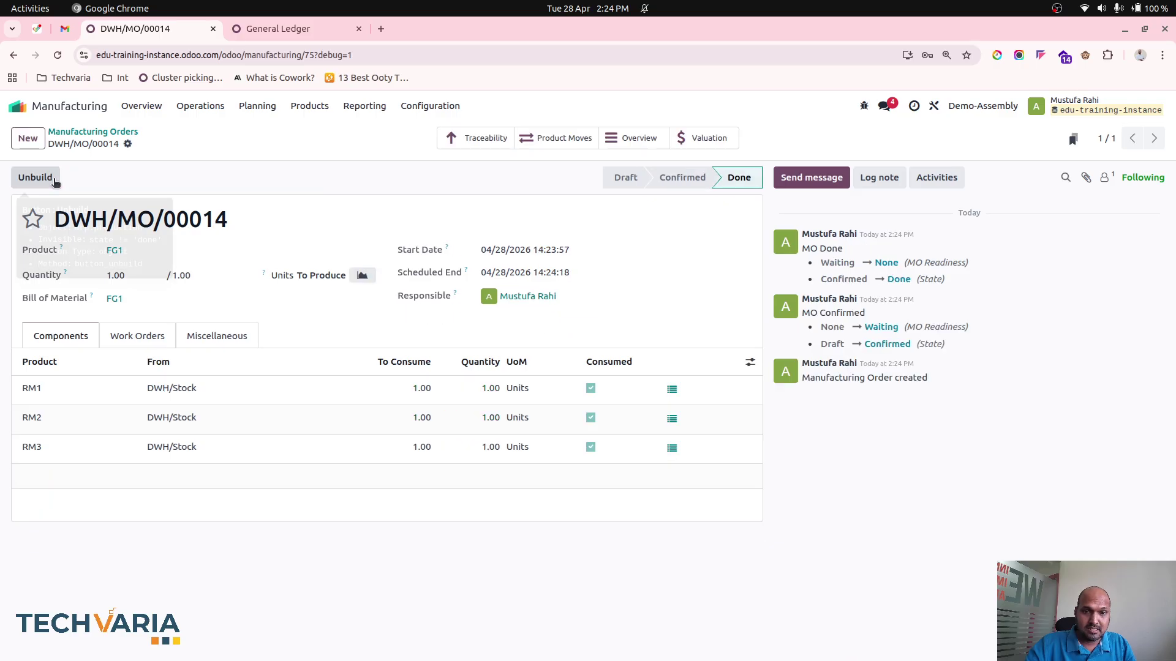
left_click(566, 138)
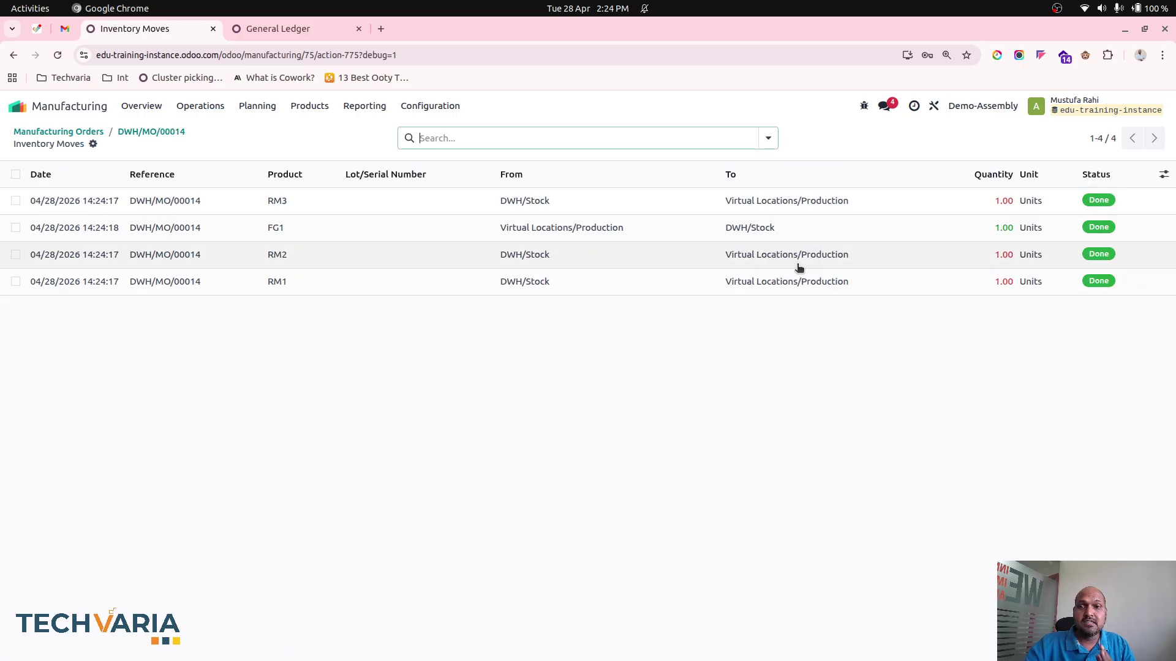
Step: Refresh the General Ledger to check the new Stock Valuation entries, and examine the manufacturing order's stock valuation
left_click(291, 31)
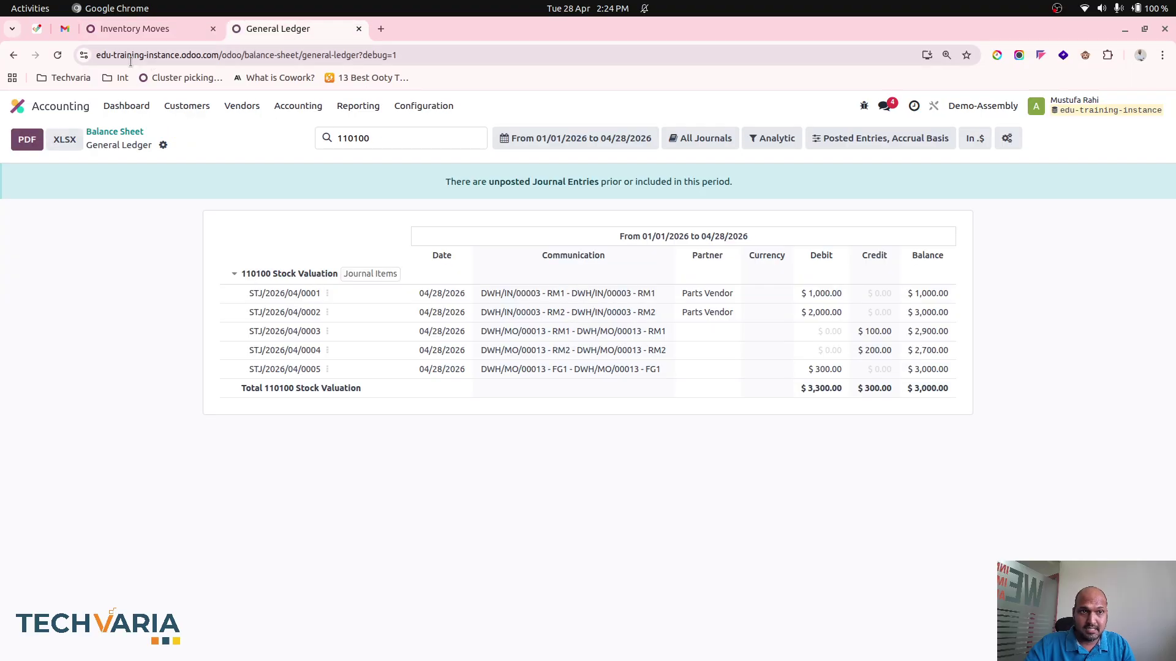
key("F5")
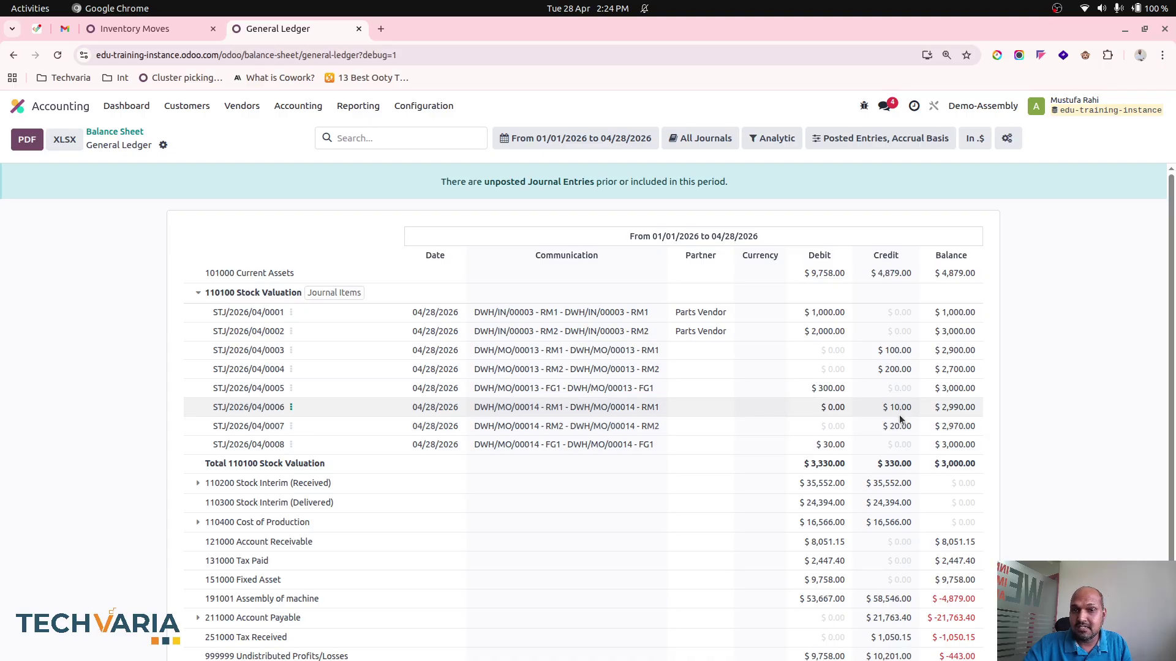
left_click(135, 29)
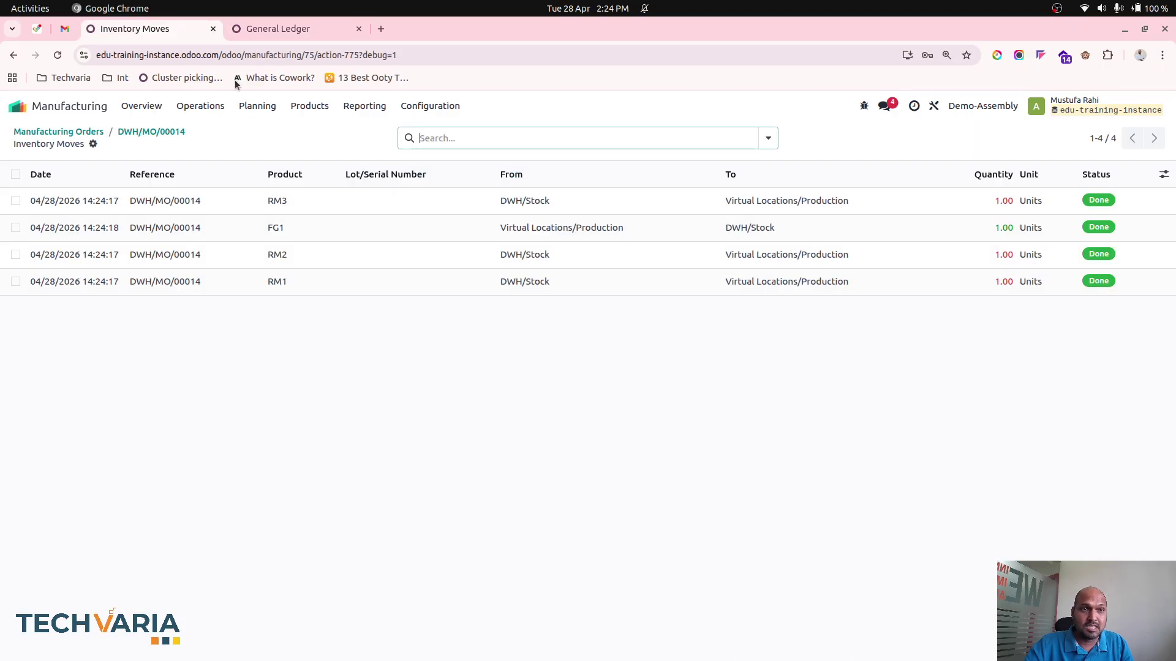
left_click(164, 132)
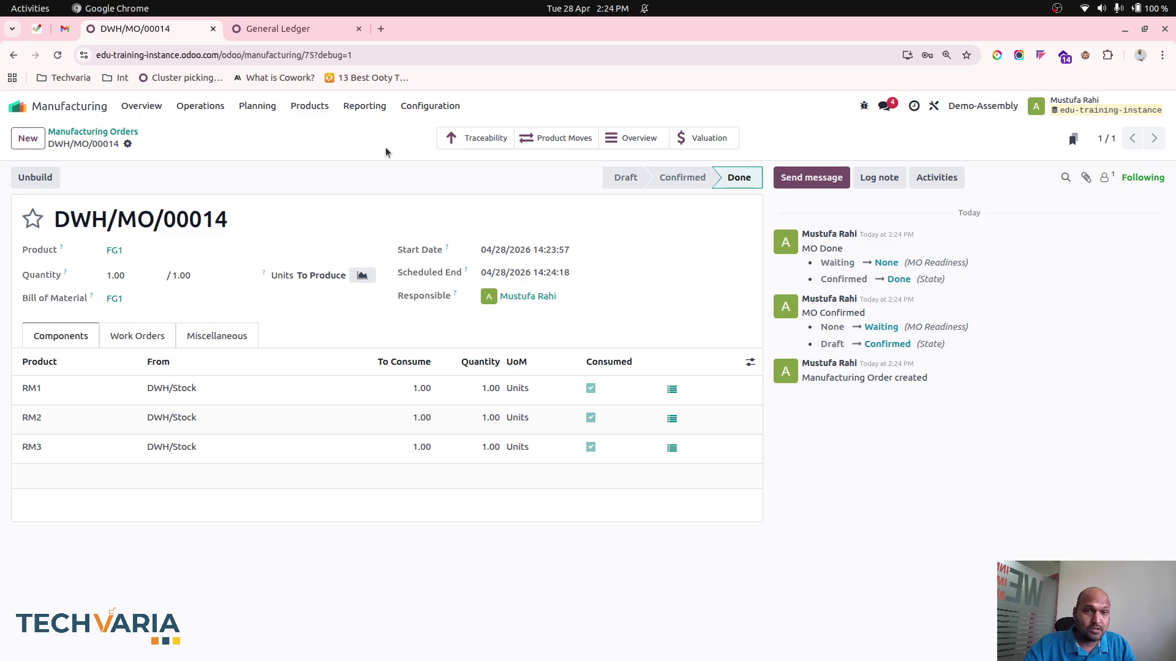
left_click(704, 139)
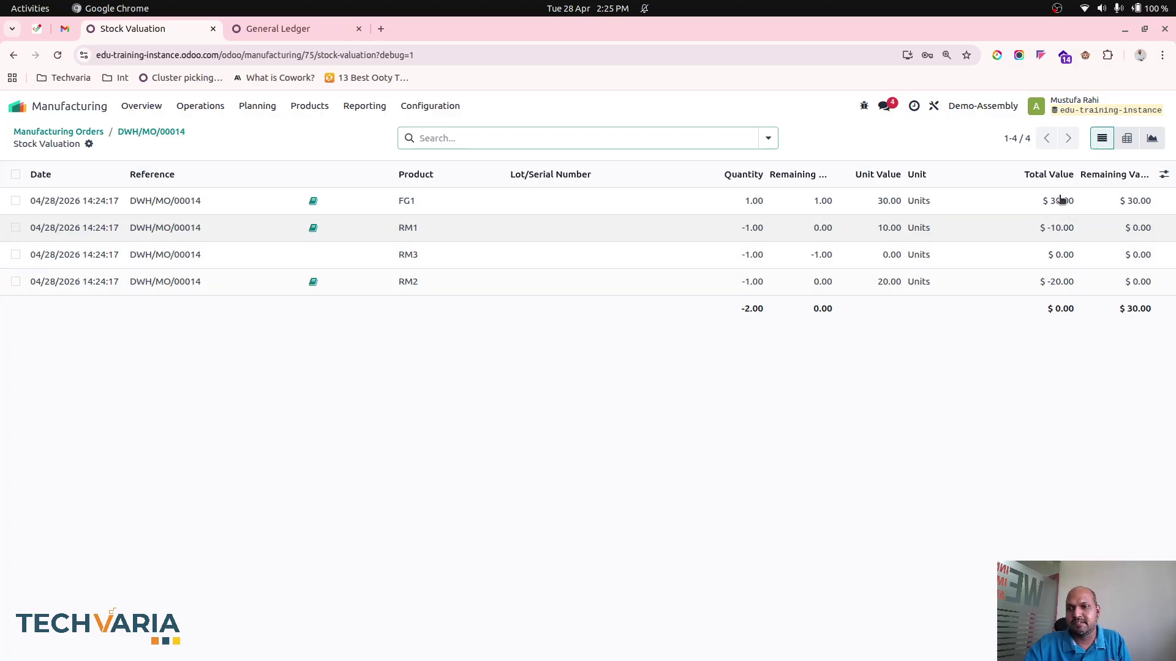
Step: Create a new quotation in Sales for Customer1
left_click(252, 28)
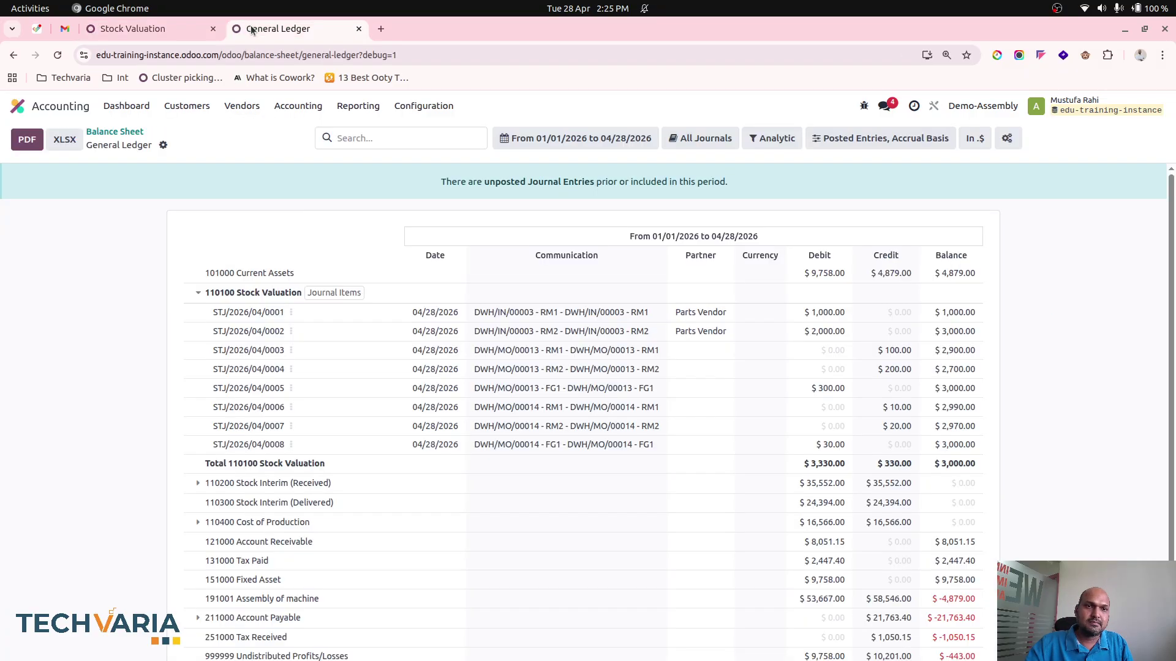
left_click(56, 107)
left_click(445, 295)
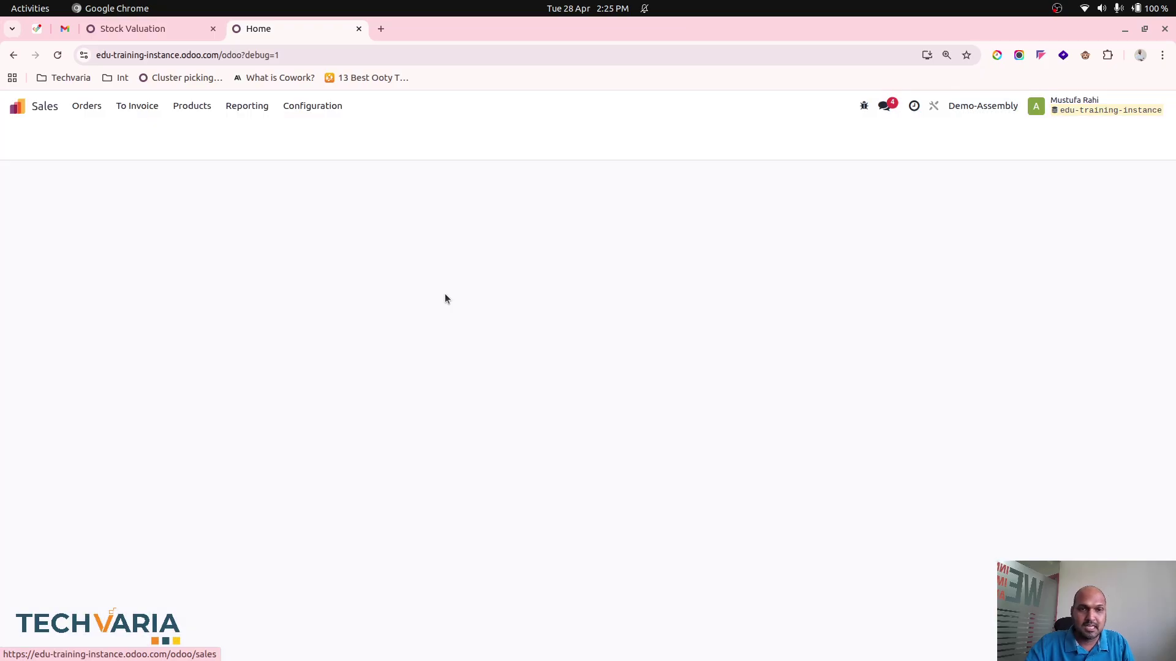
left_click(34, 138)
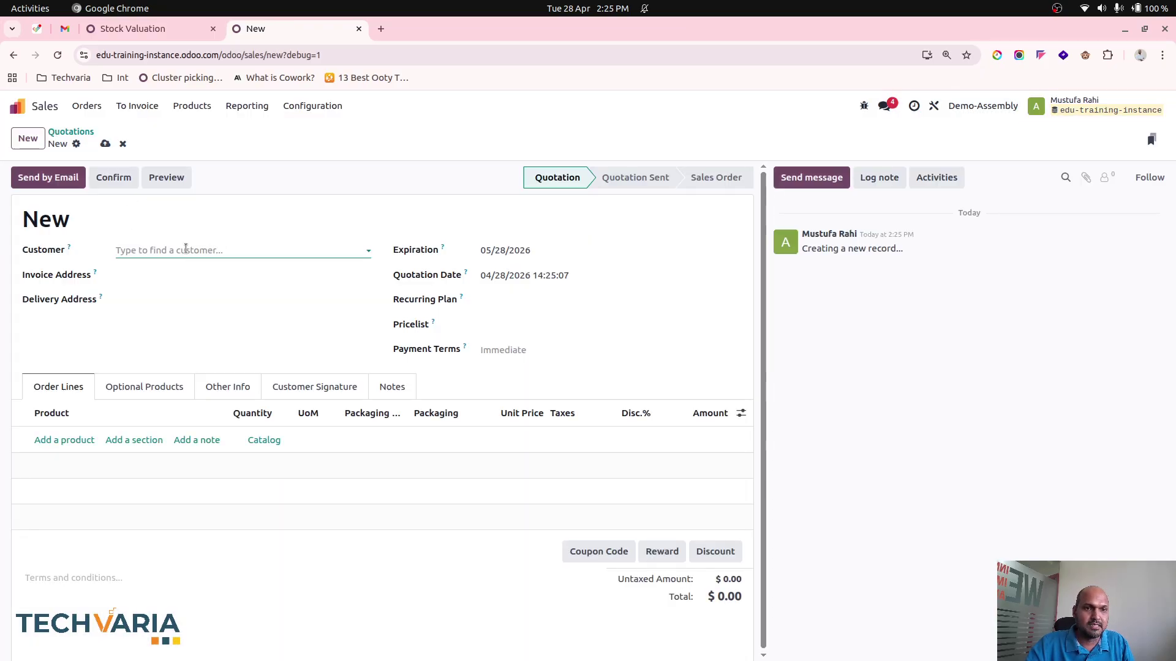
left_click(185, 249)
left_click(170, 280)
Step: Add 1 unit of FG1 at a unit price of 100 to the quotation and confirm it as a sales order
left_click(73, 440)
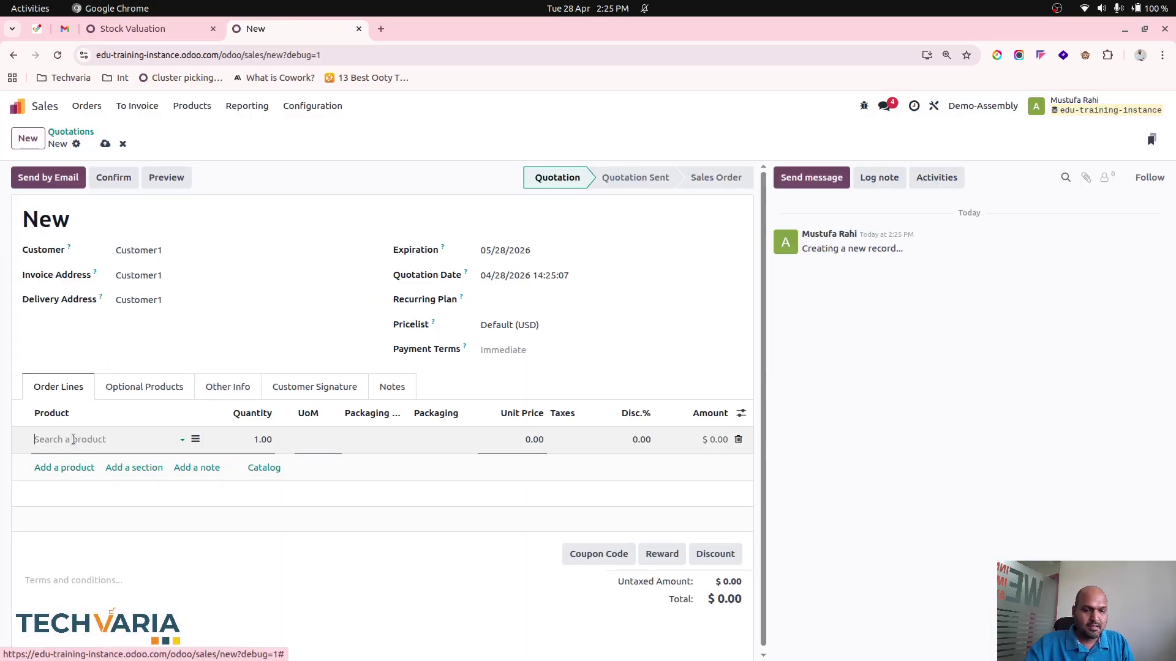
type("fg1")
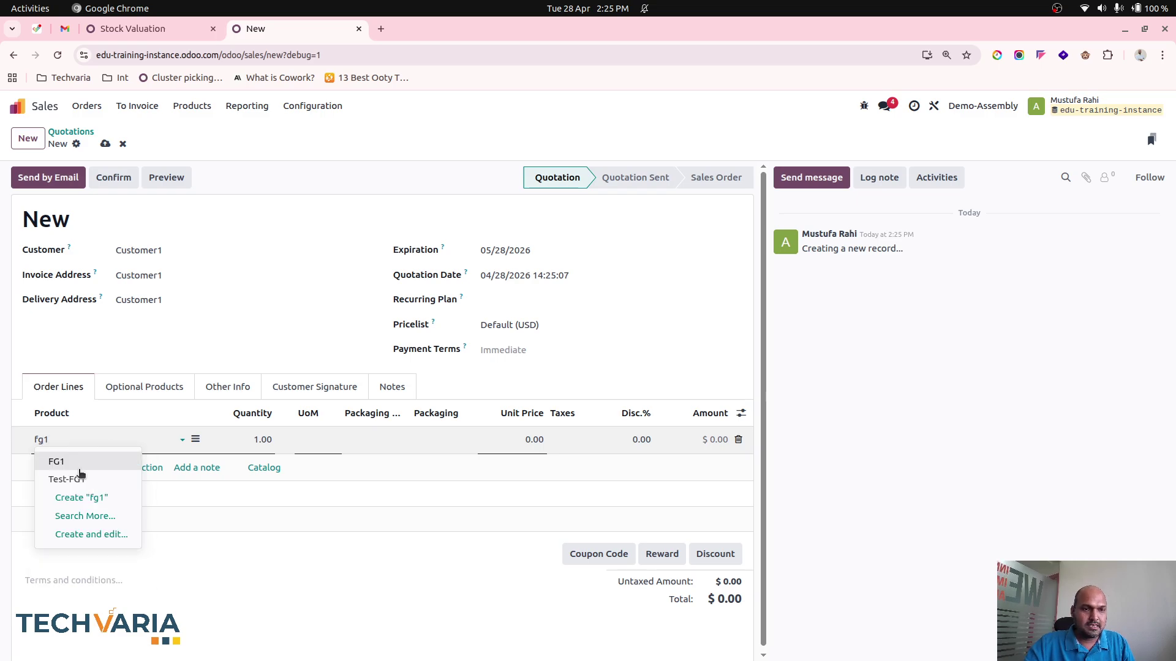
left_click(79, 467)
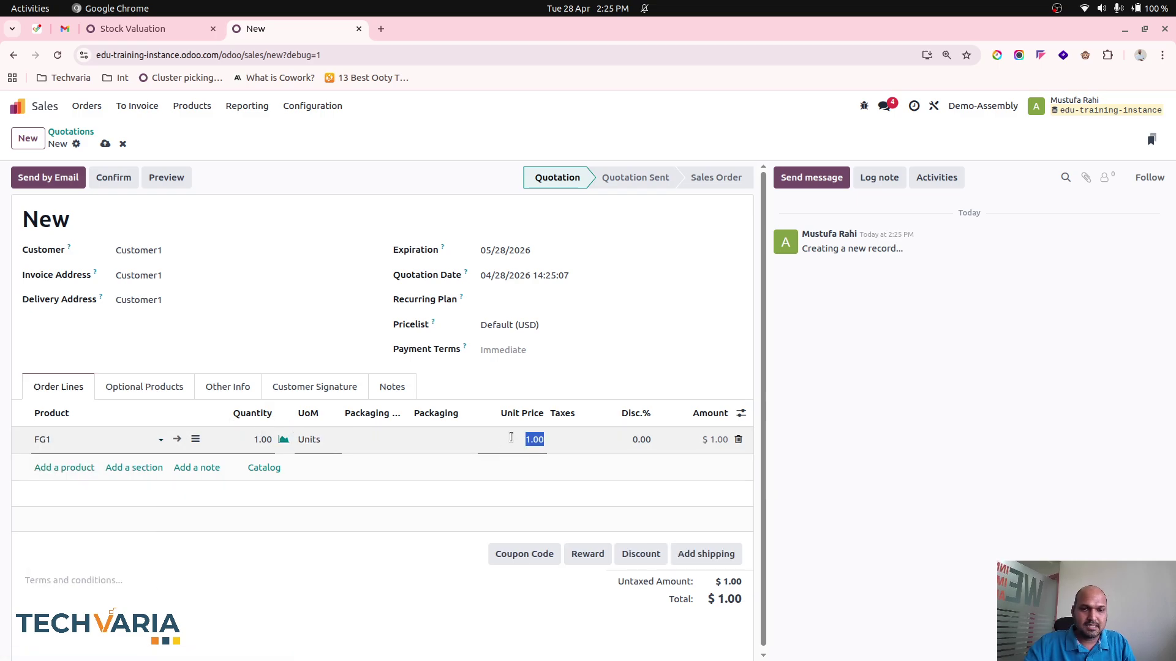
left_click(101, 178)
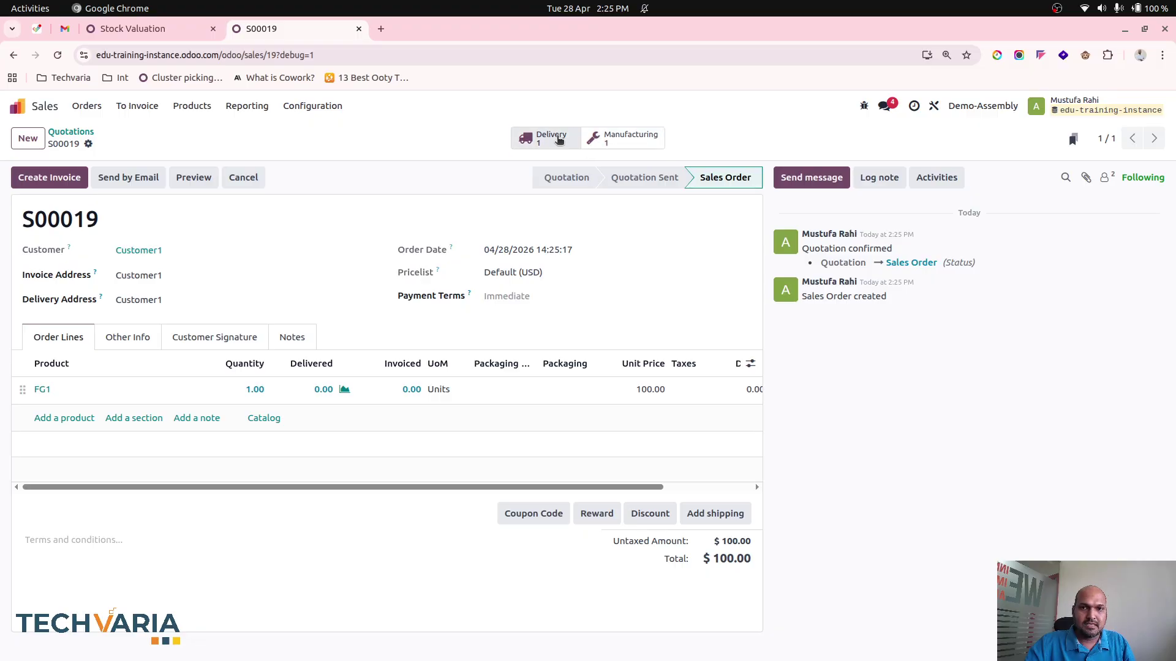
Step: Open the sales order's delivery, set the FG1 quantity to 1, save and validate the transfer
left_click(539, 137)
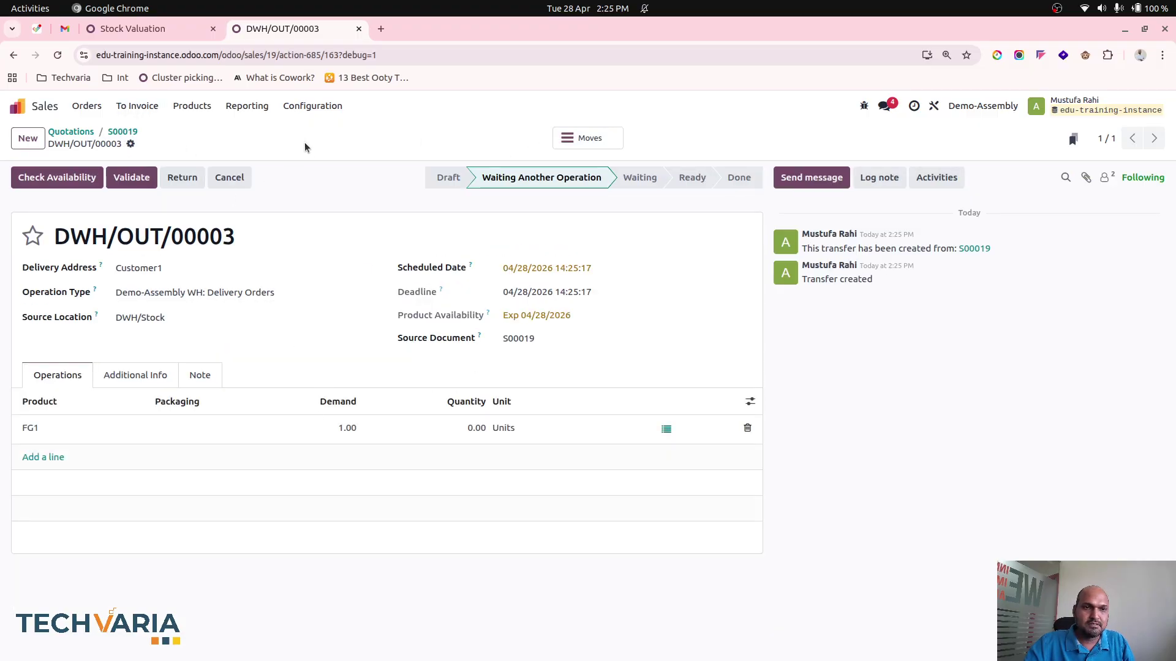
left_click(463, 432)
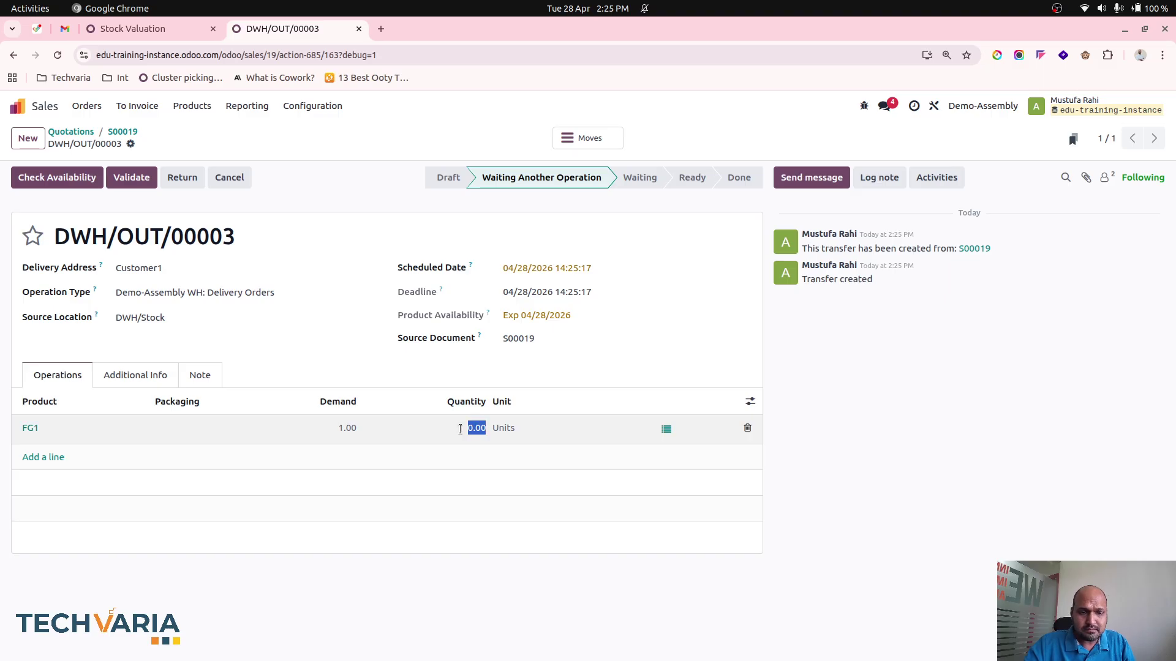
type("1")
left_click(444, 383)
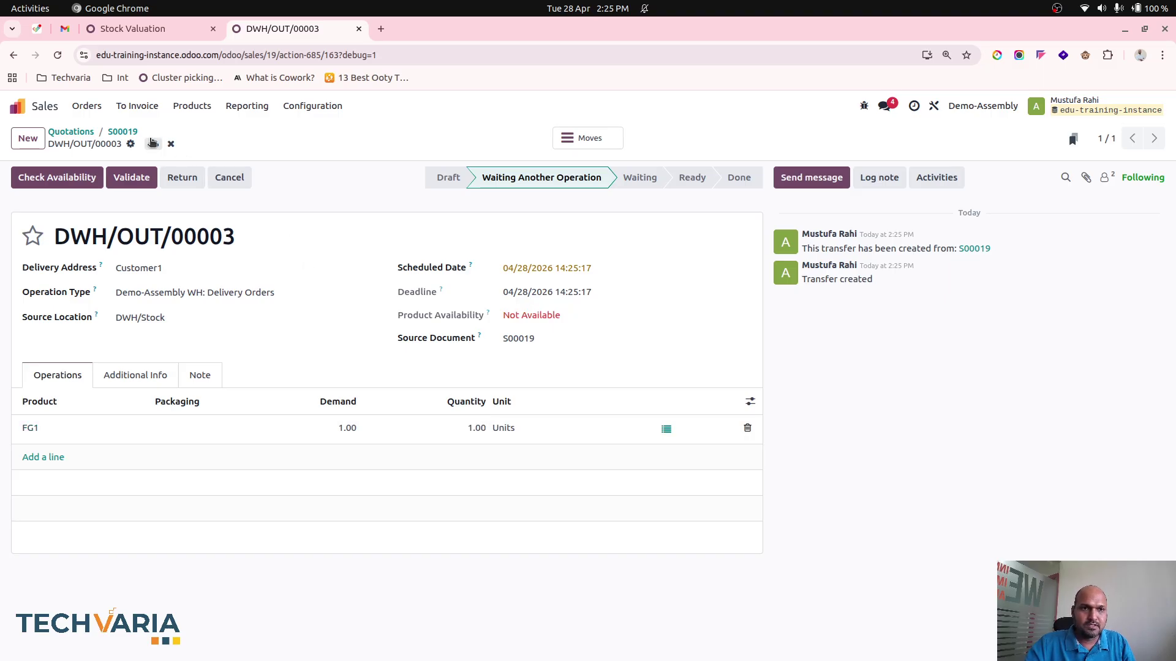
left_click(153, 143)
left_click(36, 178)
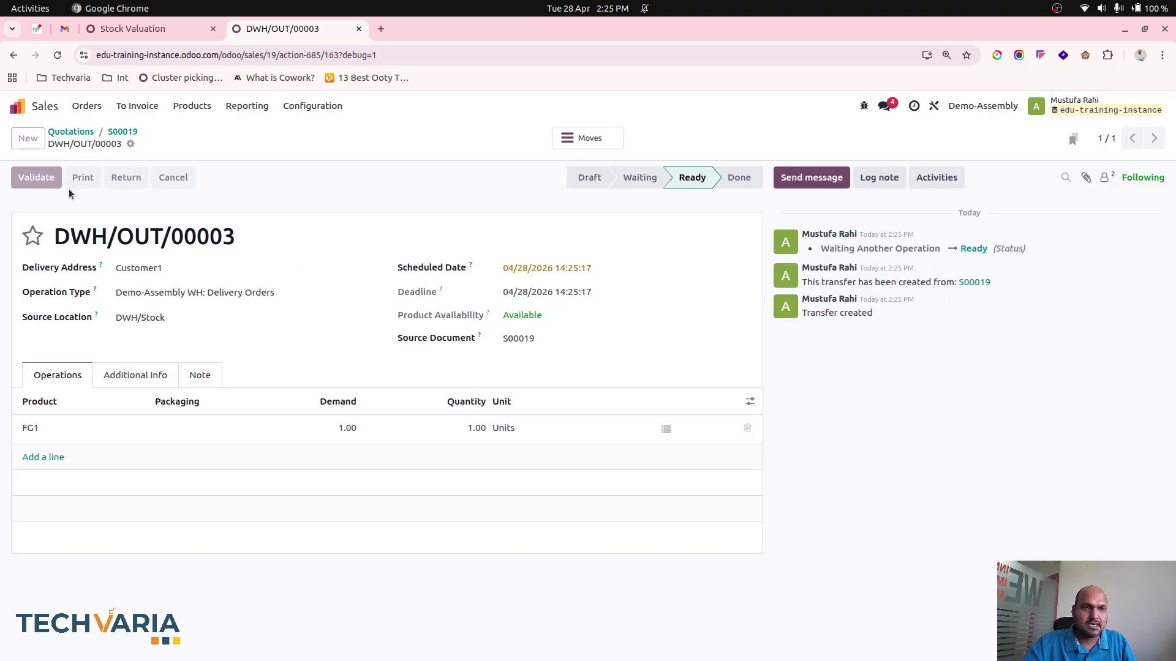
Step: Create and confirm the customer invoice from the sales order, and display its journal items
left_click(122, 132)
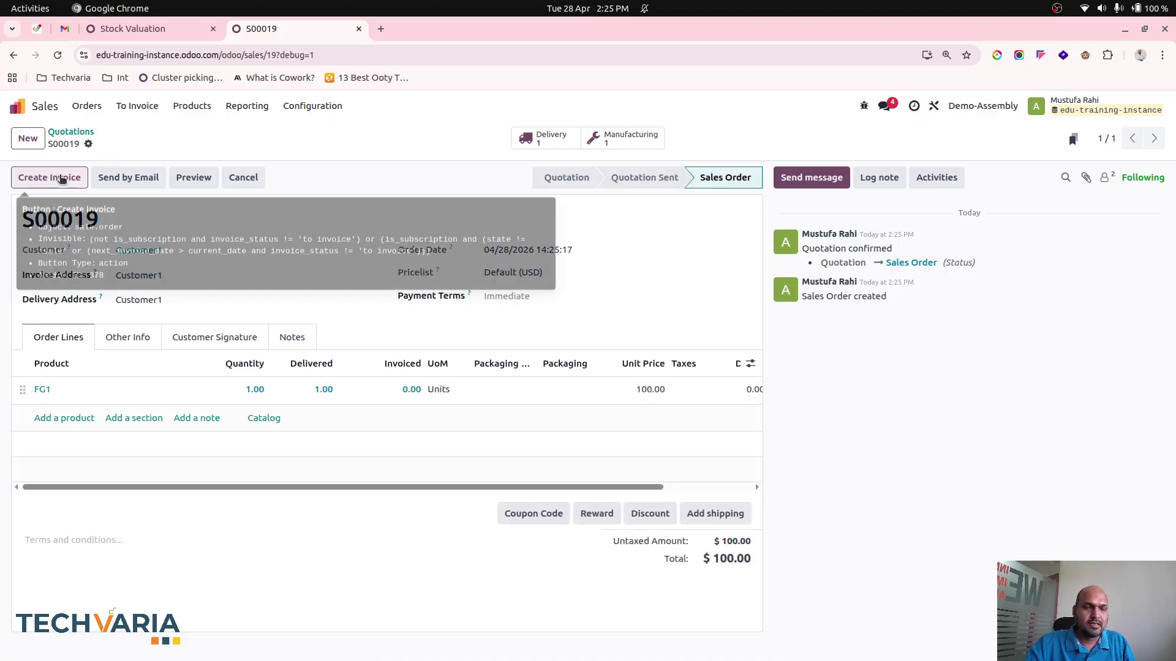
left_click(62, 177)
left_click(303, 443)
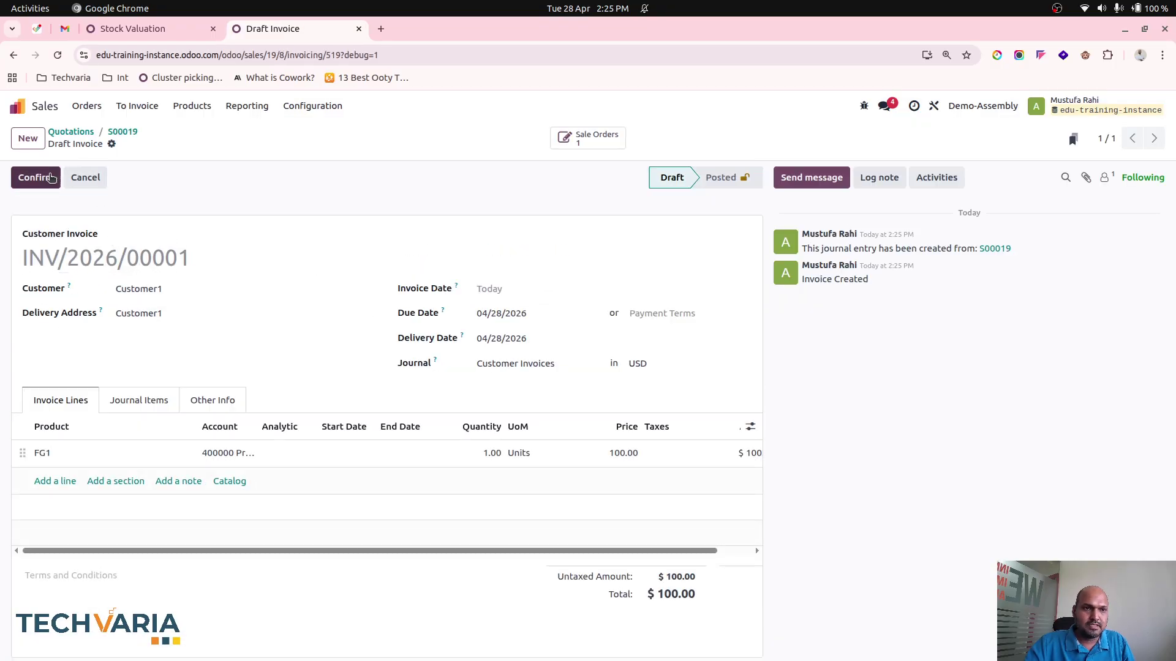
left_click(36, 177)
left_click(139, 394)
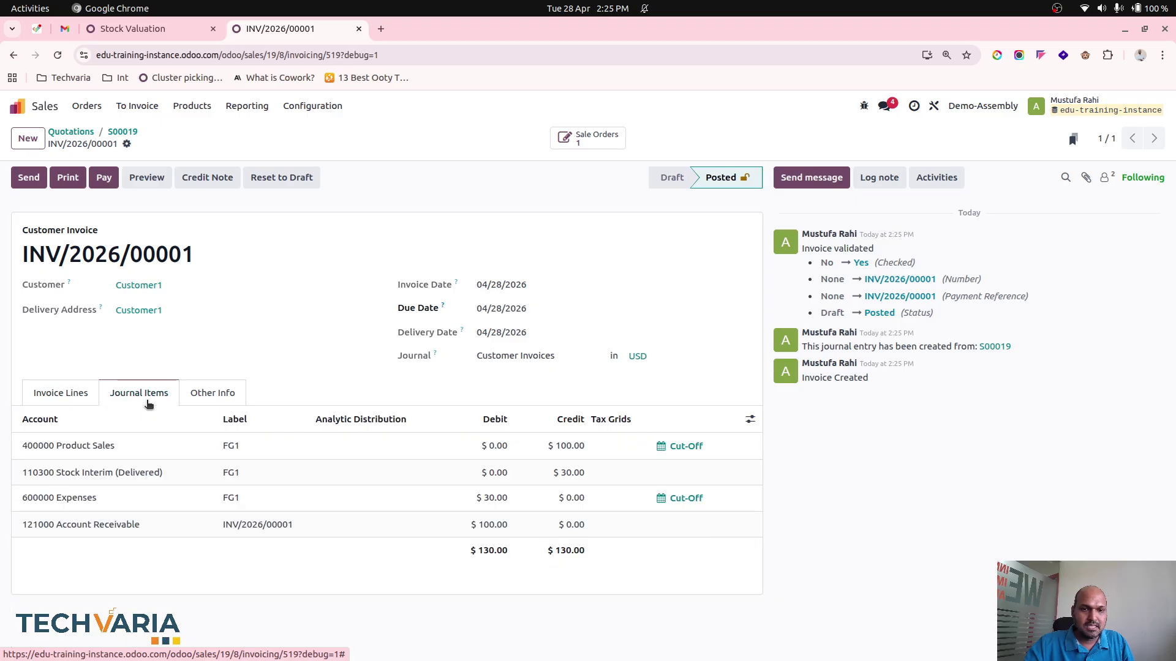
left_click(175, 28)
left_click(147, 132)
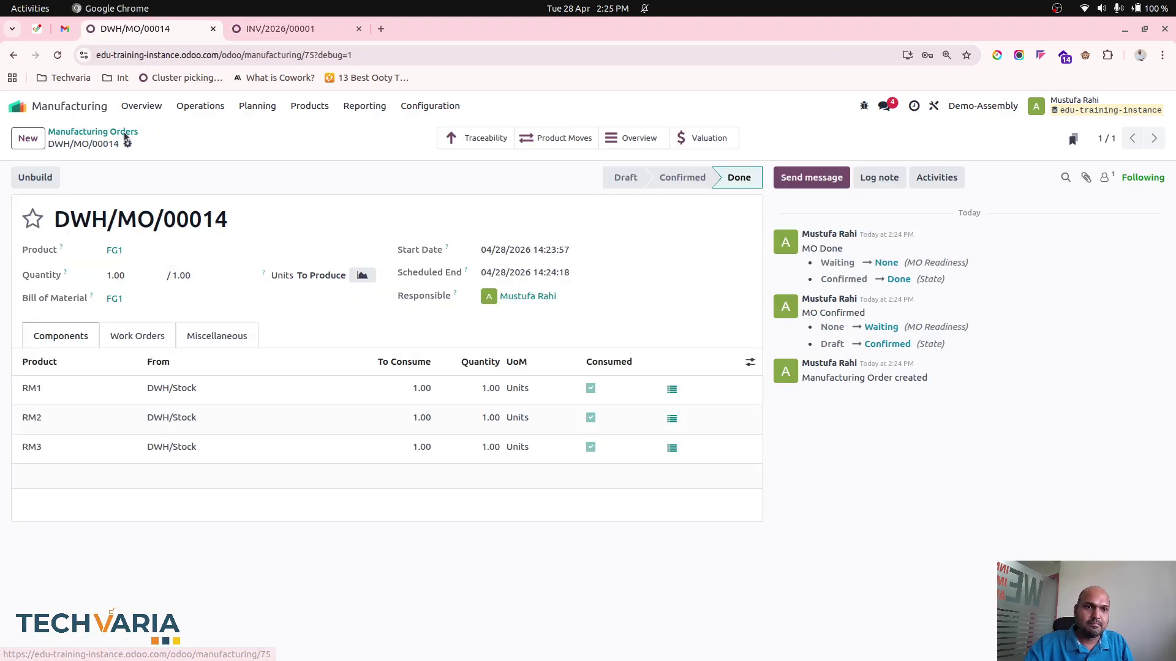
left_click(100, 125)
left_click(263, 29)
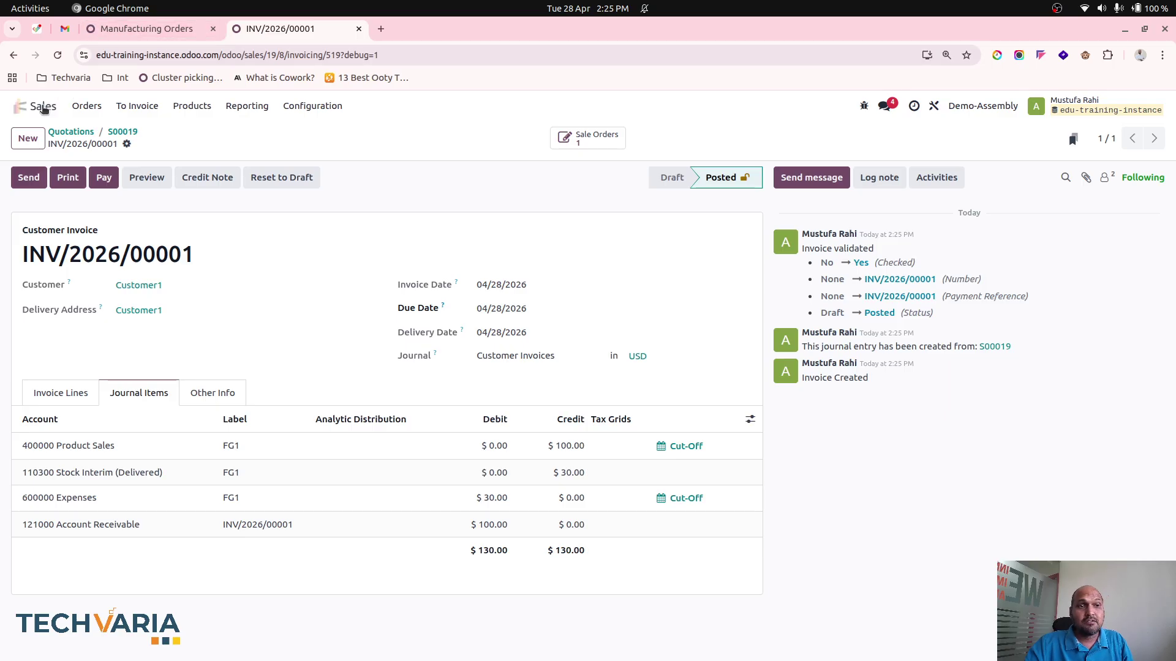
Step: Create a new request for quotation in Purchase with Parts Vendor as the vendor
left_click(18, 107)
left_click(722, 458)
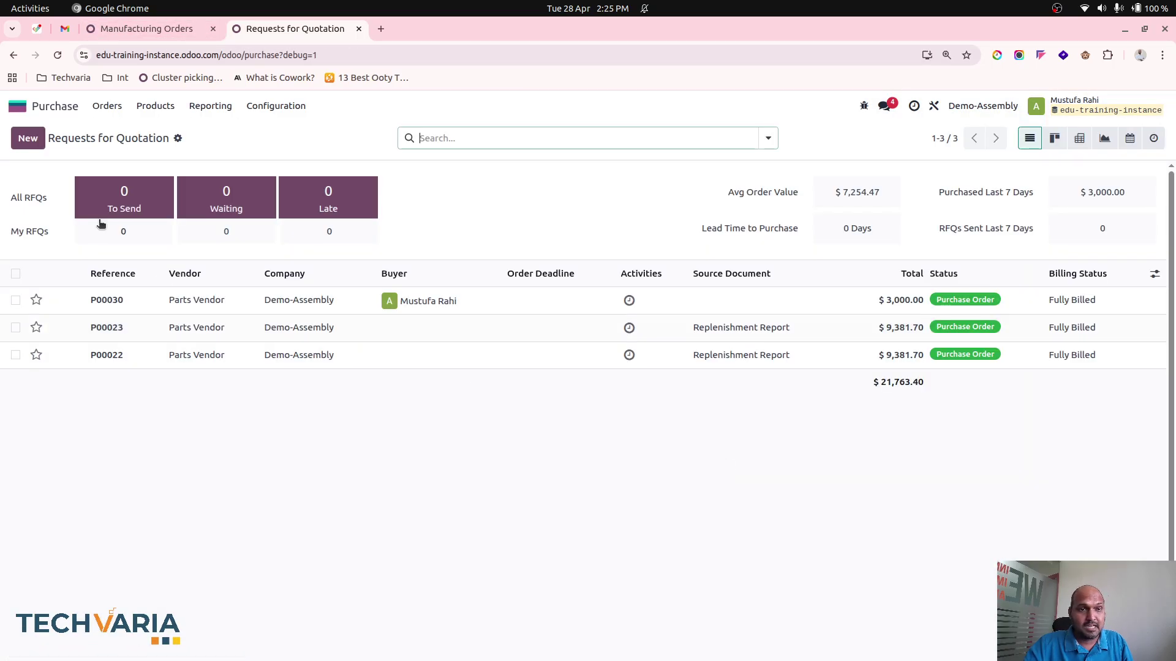
left_click(35, 139)
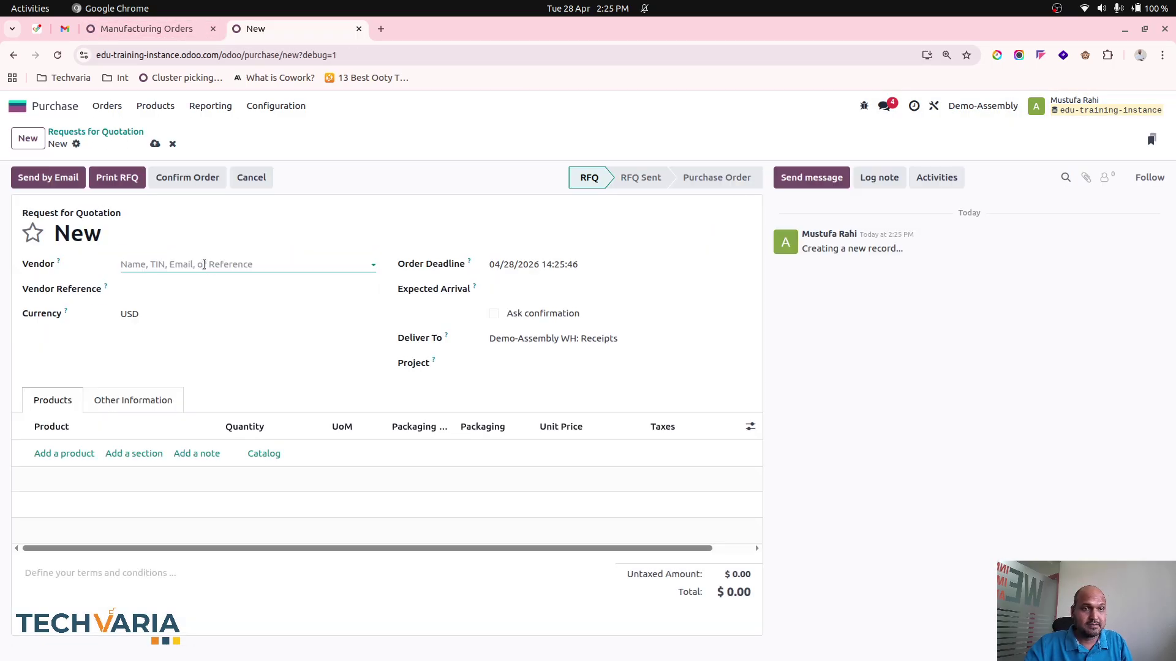
left_click(204, 265)
left_click(182, 304)
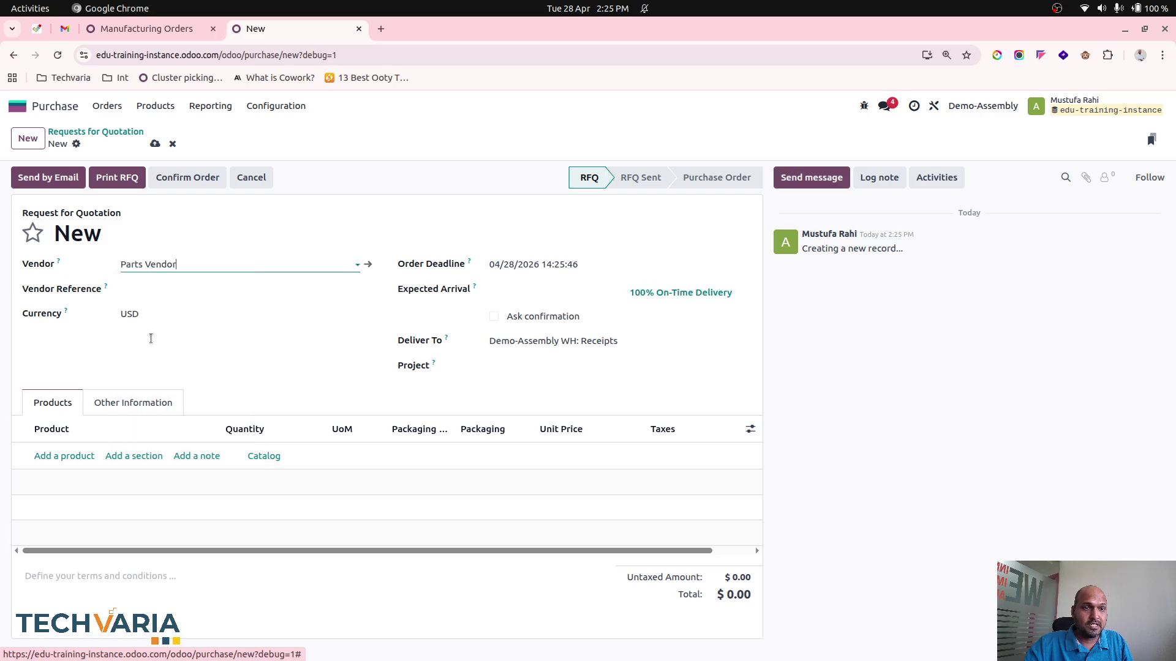
Step: Add an order line for 2 units of RM3 at a unit price of 30
left_click(78, 456)
type("rm3")
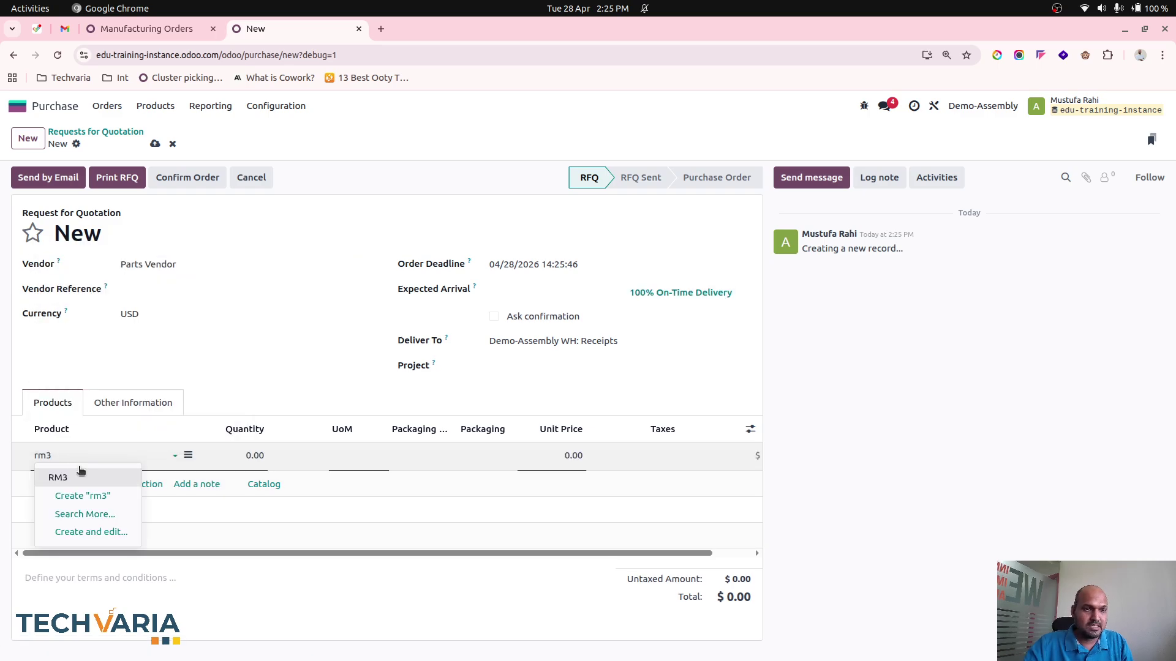
left_click(80, 473)
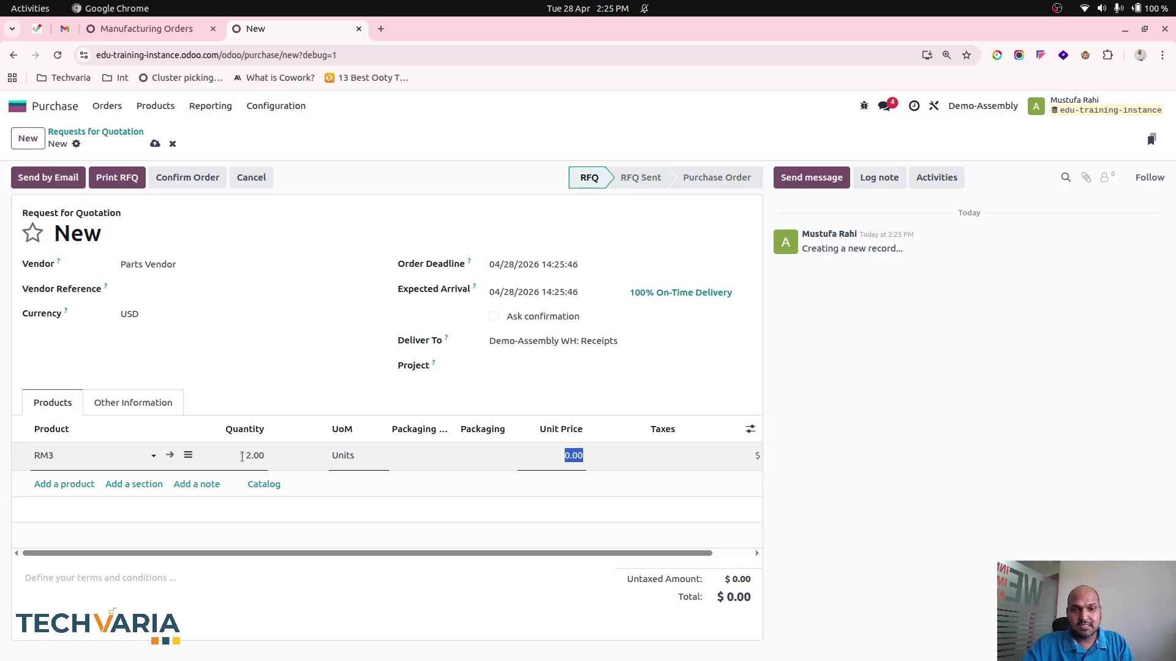
type("30")
key("Tab")
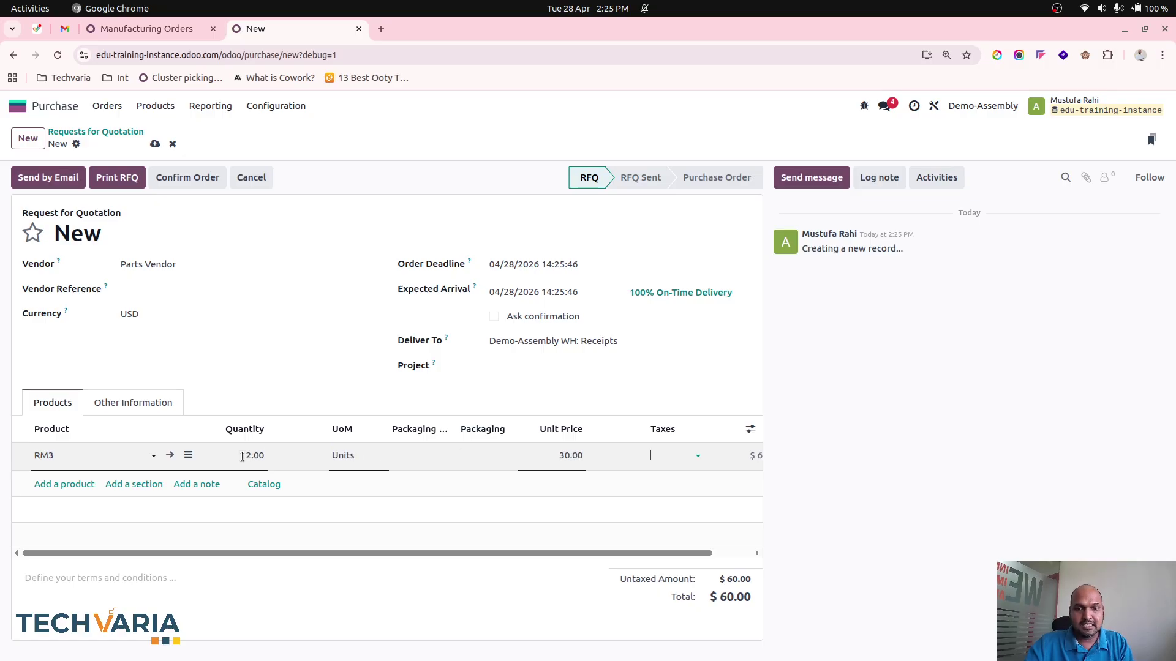
Step: Confirm the purchase order, validate the receipt of 2 units of RM3 and return to the order
left_click(175, 177)
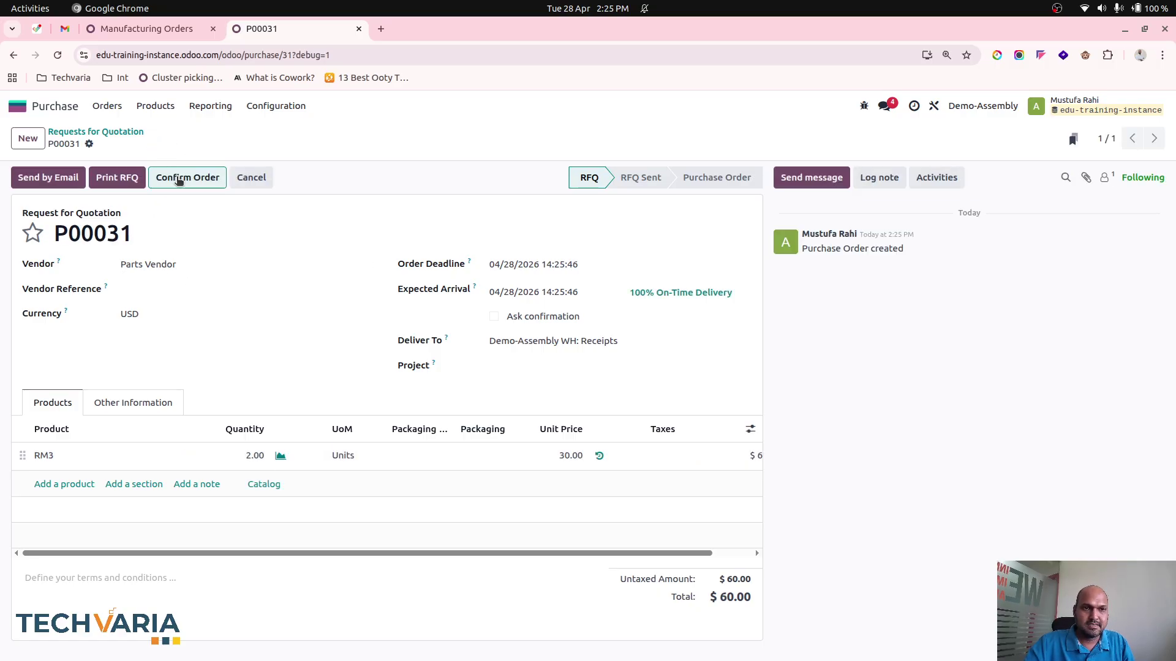
left_click(627, 138)
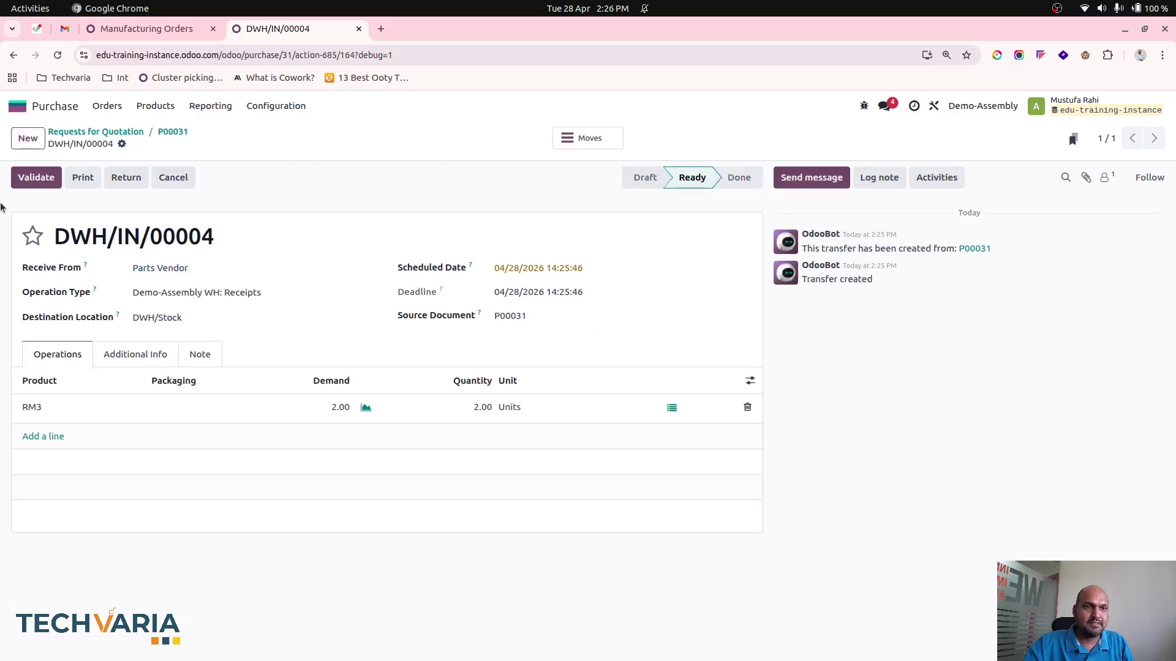
left_click(175, 133)
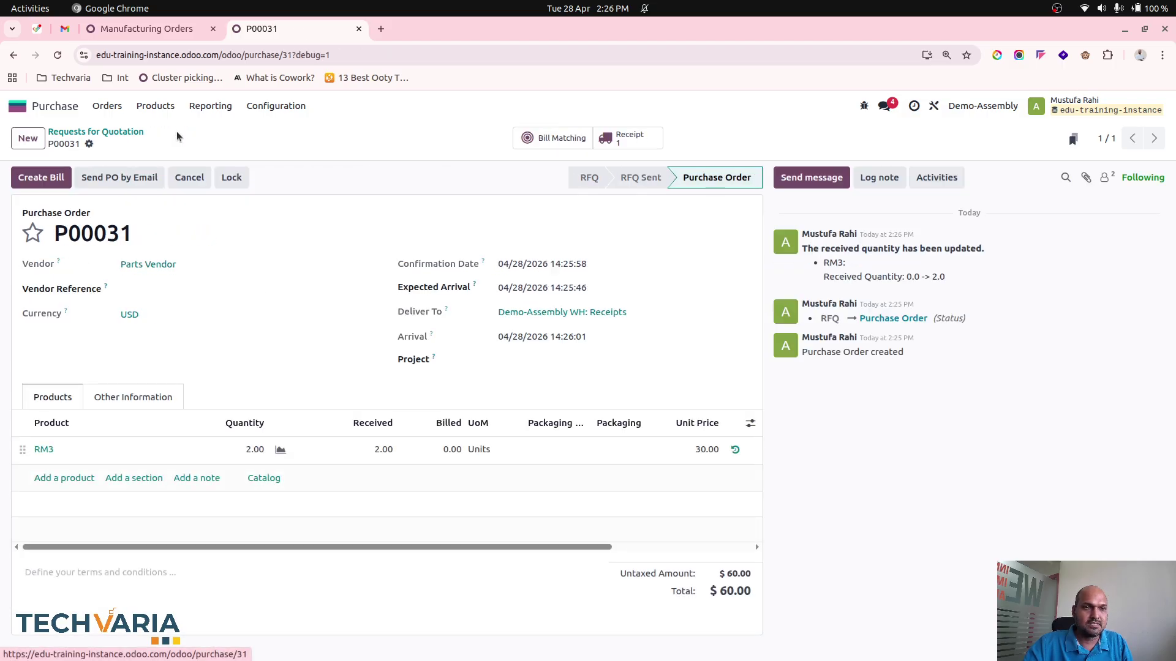
Step: Create the vendor bill for RM3, set the bill date to 04/28/2026, post it, and check its journal items and invoice lines
left_click(58, 178)
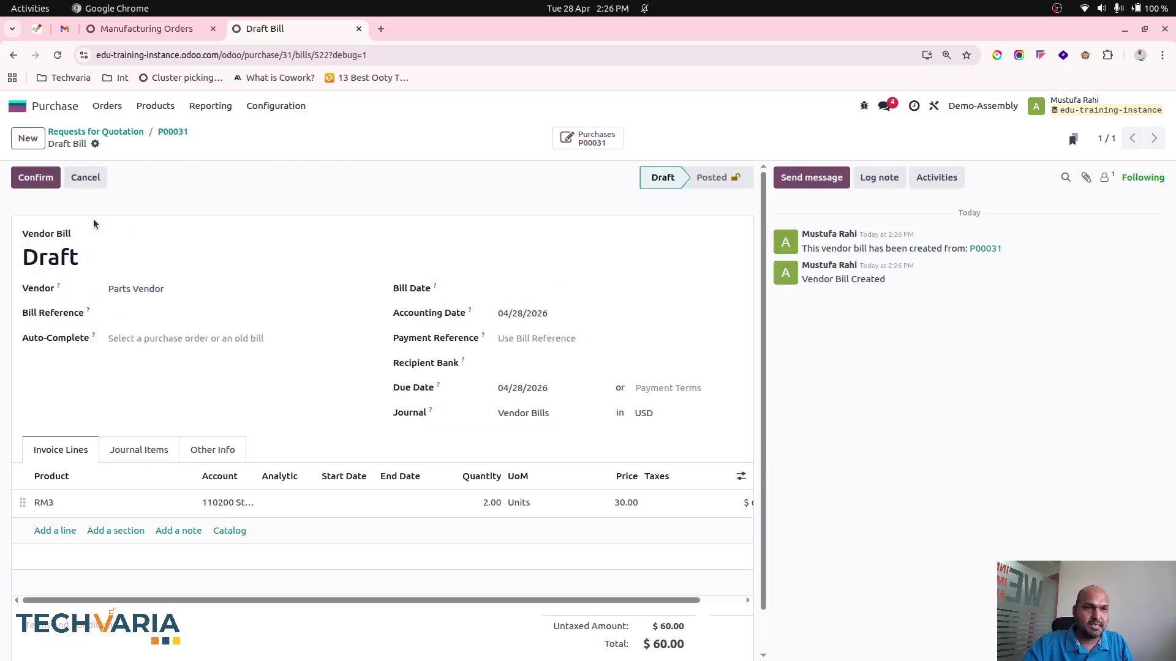
left_click(36, 177)
left_click(245, 406)
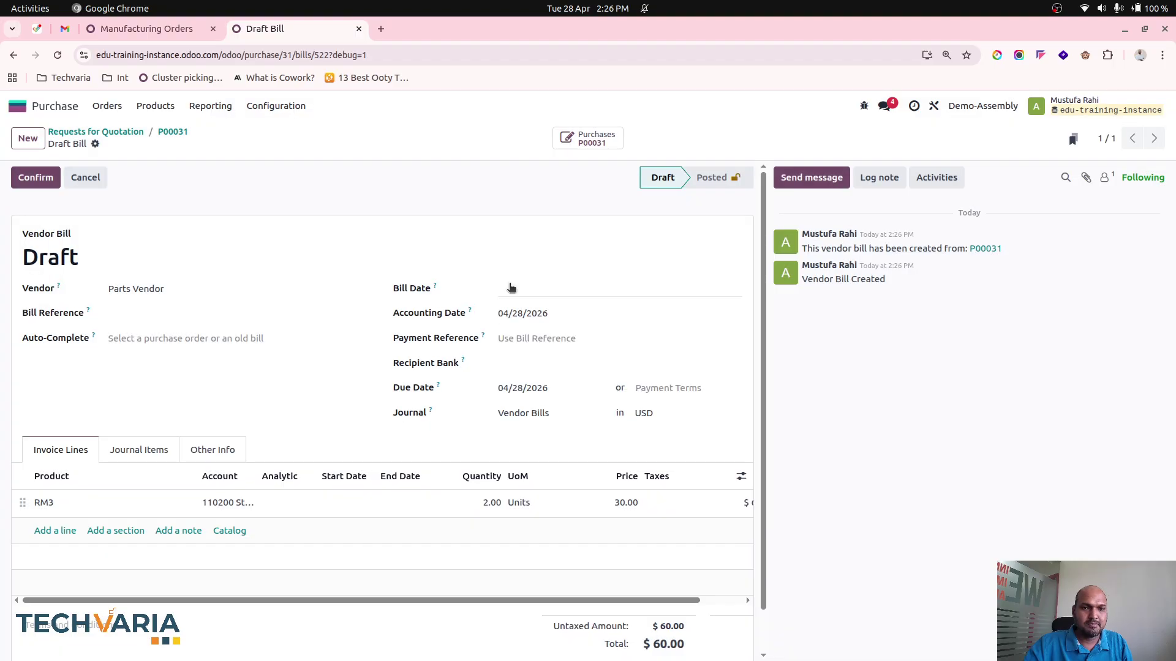
left_click(514, 289)
left_click(603, 521)
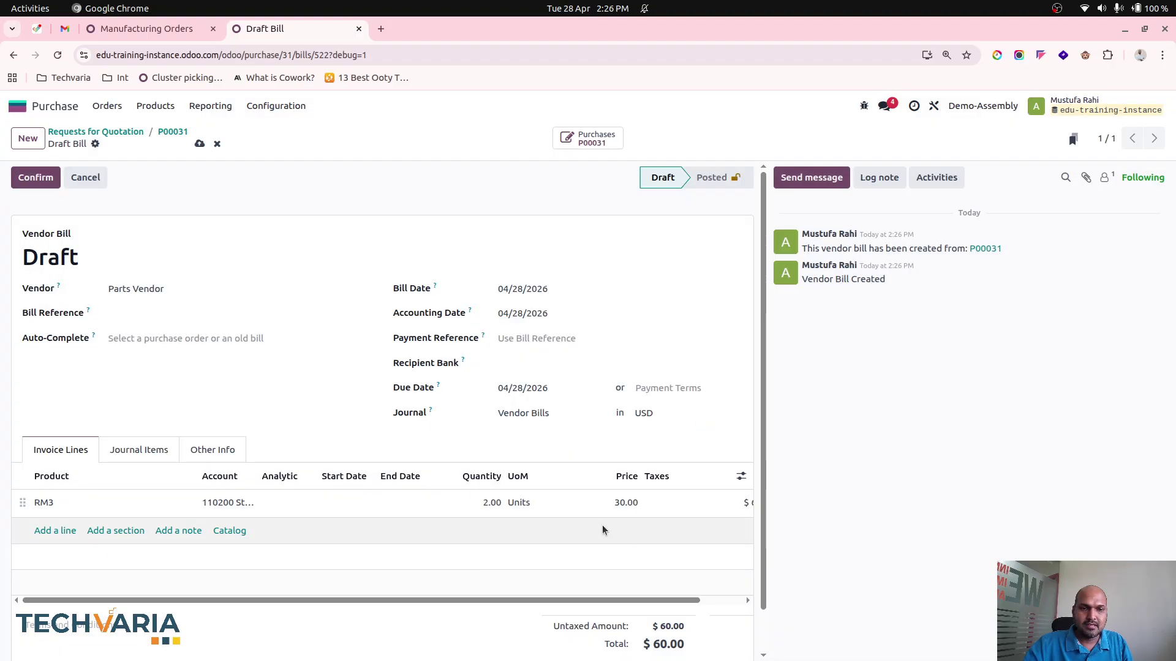
left_click(147, 450)
left_click(50, 177)
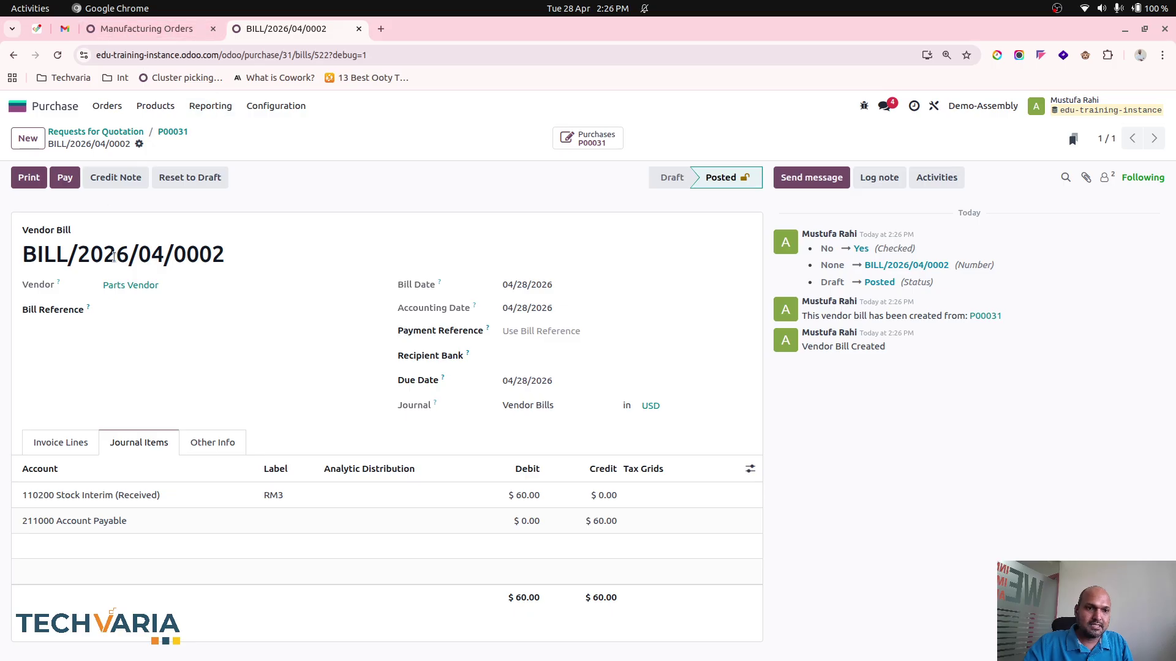
left_click(66, 444)
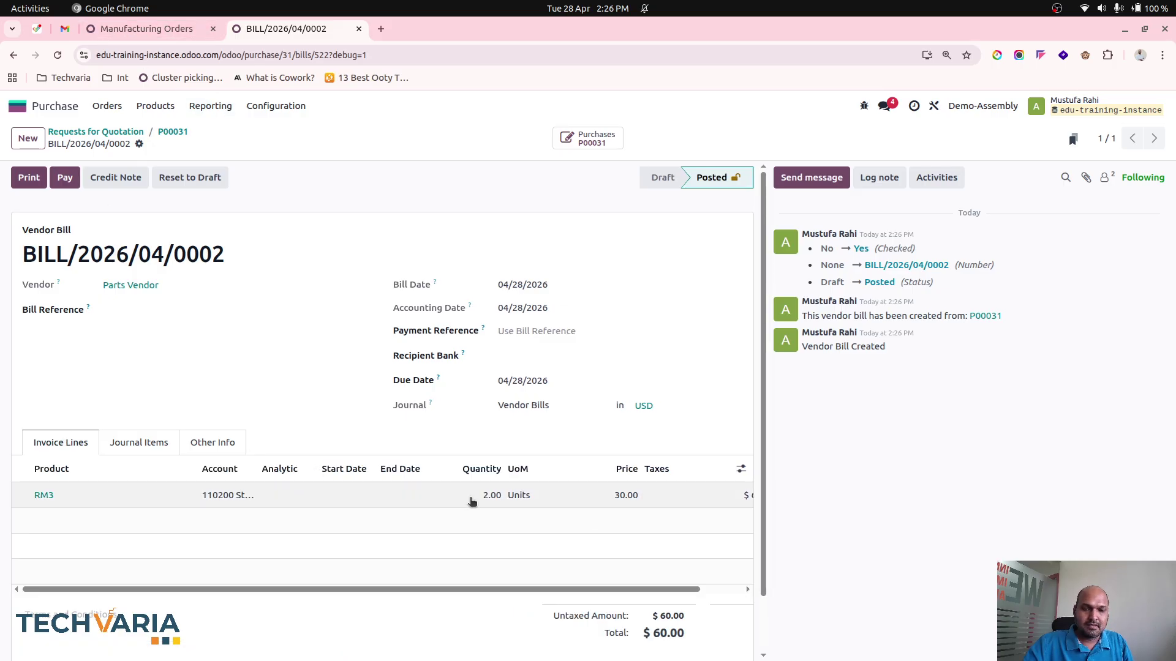
Step: Open the Balance Sheet in Accounting and examine the Stock Valuation account's entries in the General Ledger
left_click(170, 26)
left_click(18, 105)
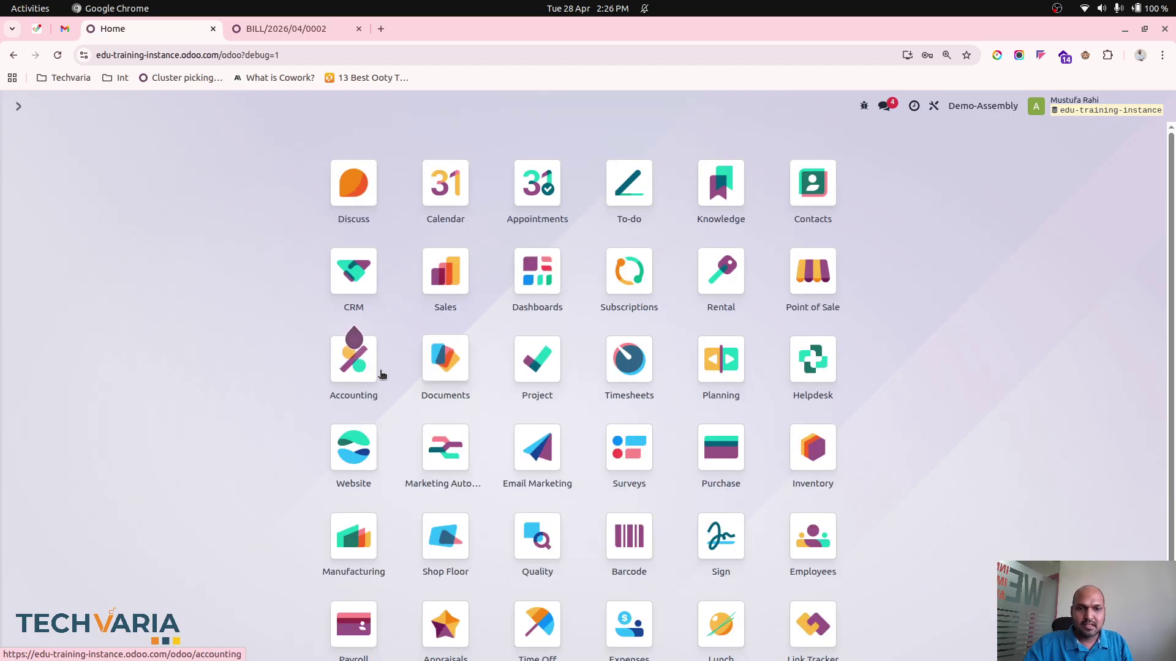
left_click(359, 366)
left_click(357, 106)
left_click(368, 151)
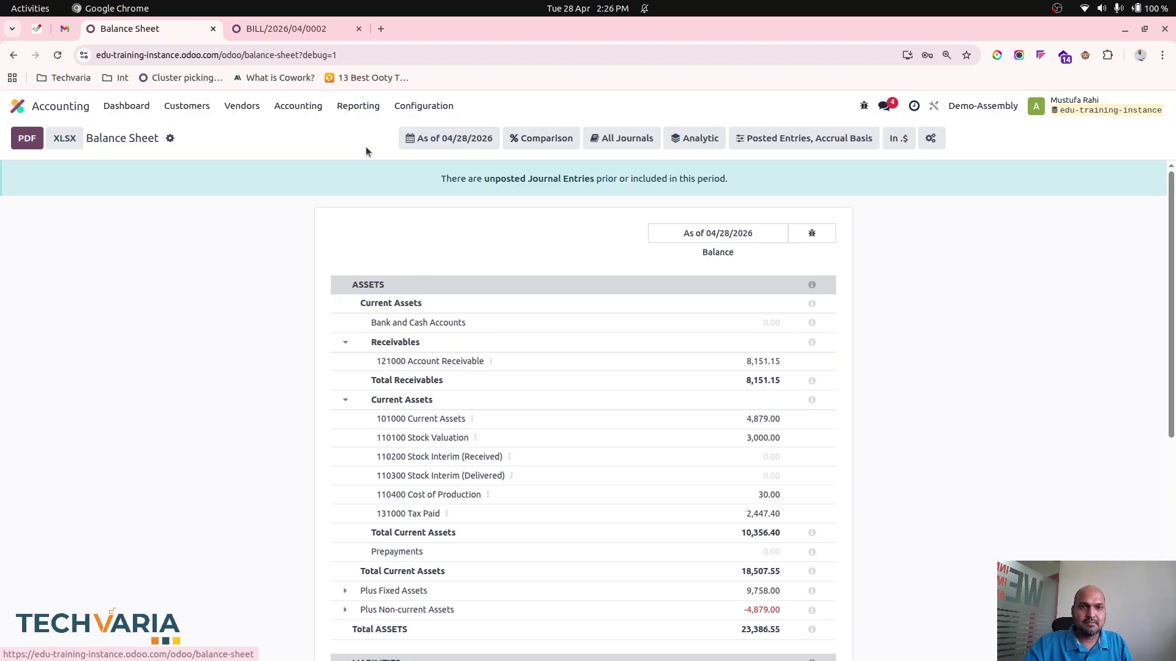
left_click(475, 437)
left_click(492, 448)
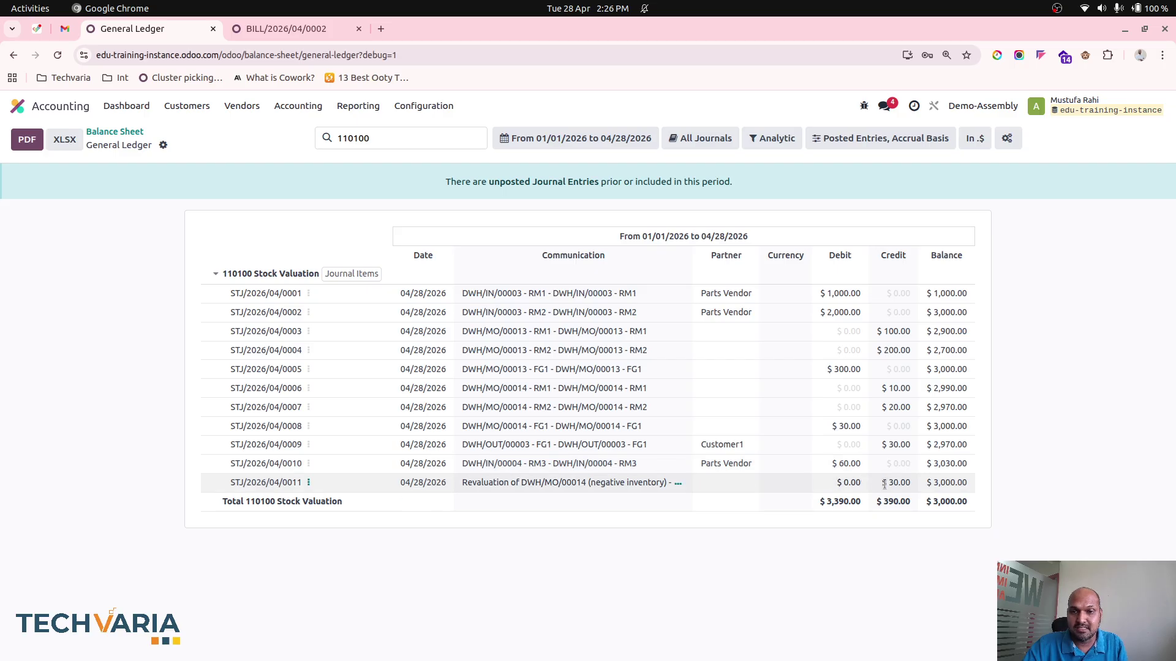
Step: Read the full description of the negative inventory revaluation line and open its journal entry to examine the accounts posted
left_click(678, 484)
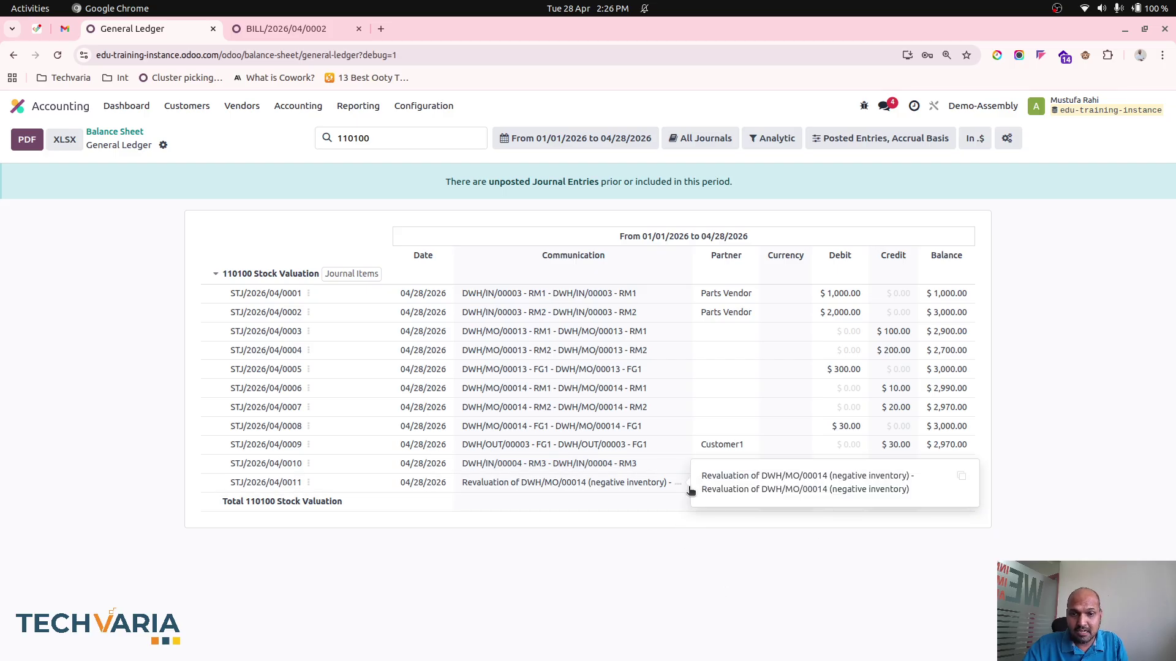
left_click(310, 483)
left_click(333, 493)
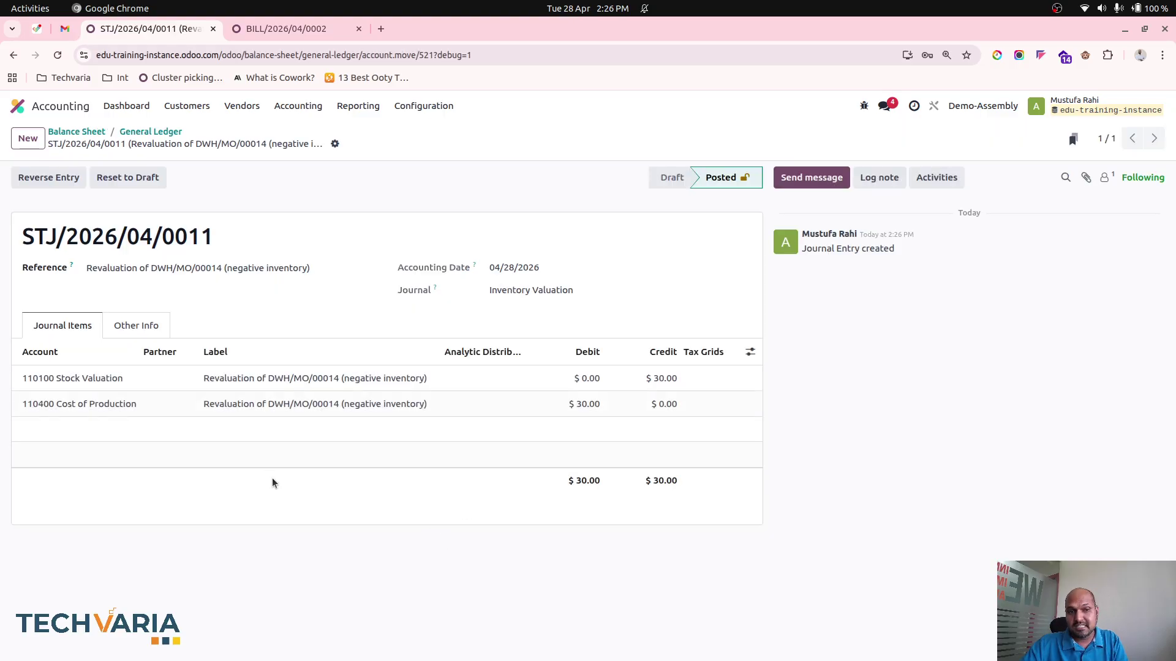
Step: Return from the revaluation entry to the Balance Sheet, reopen the report and examine the Cost of Production balance
left_click(92, 131)
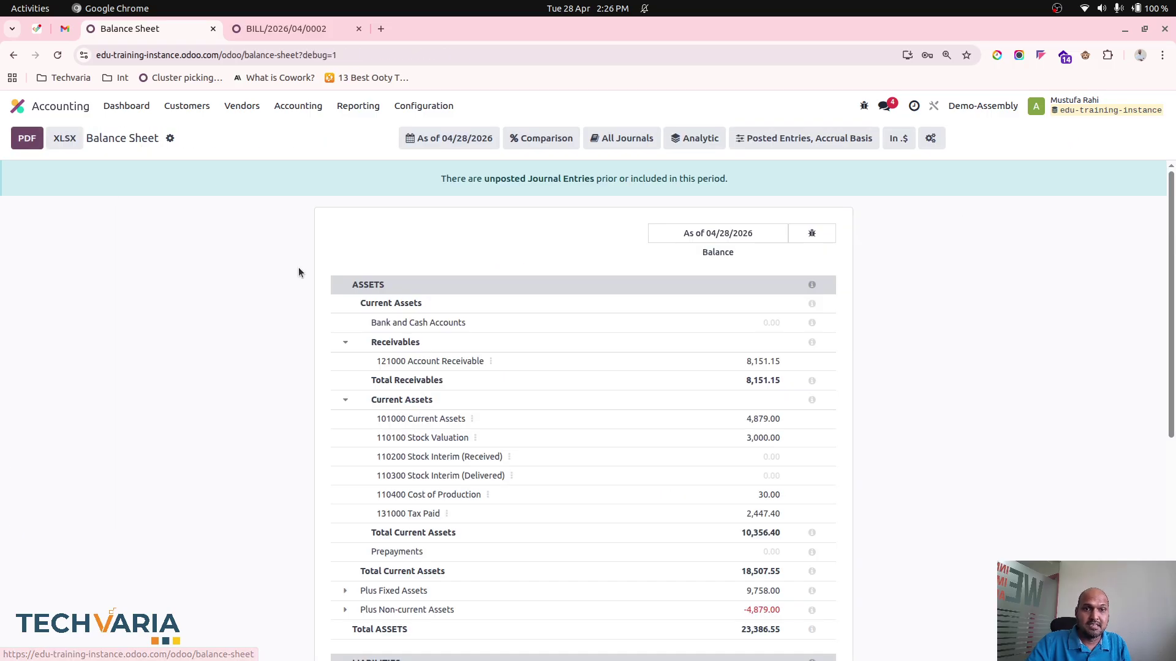
left_click(360, 109)
left_click(372, 151)
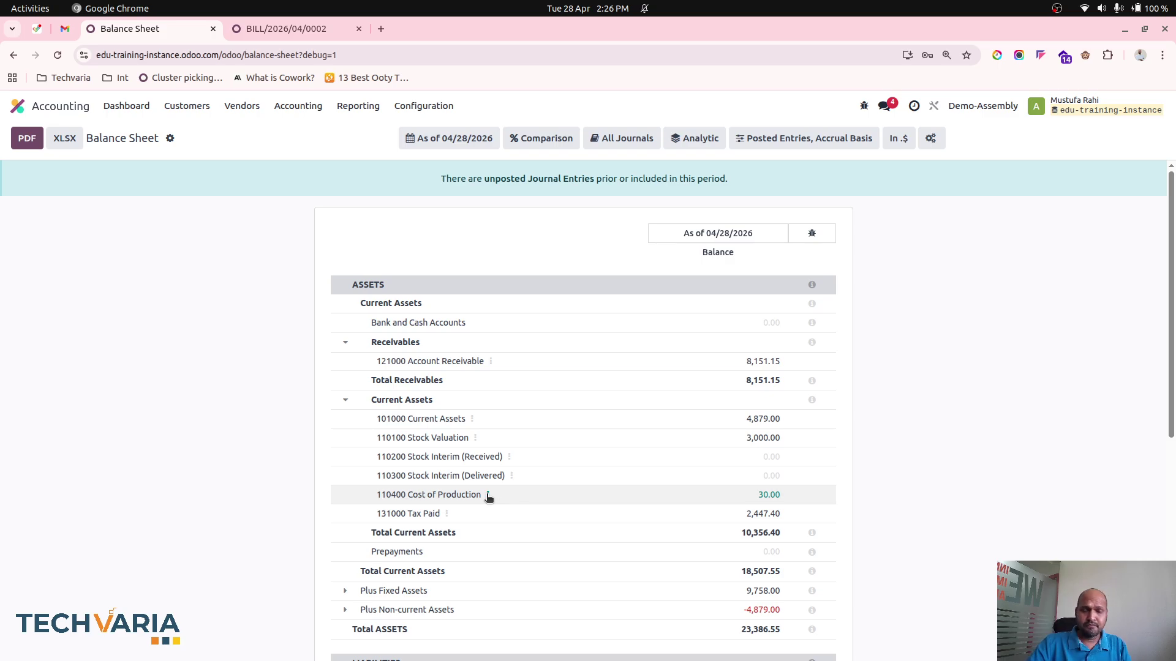
Step: Find product FG1 in the product list and open it to check its cost and on-hand quantity
left_click(250, 34)
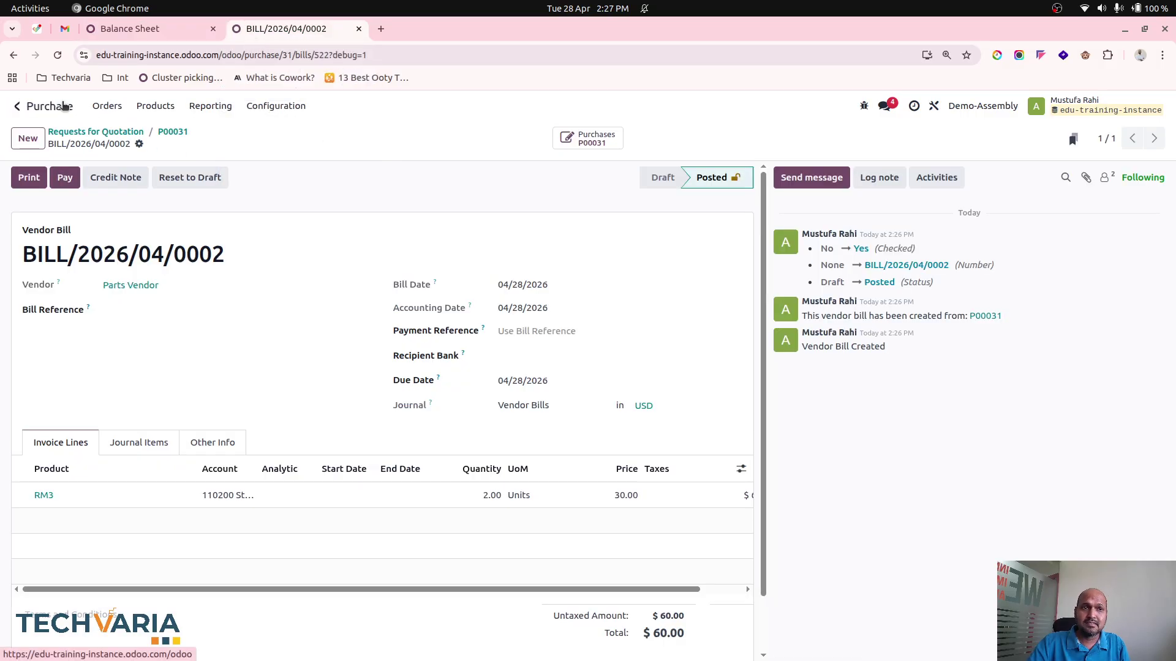
left_click(17, 106)
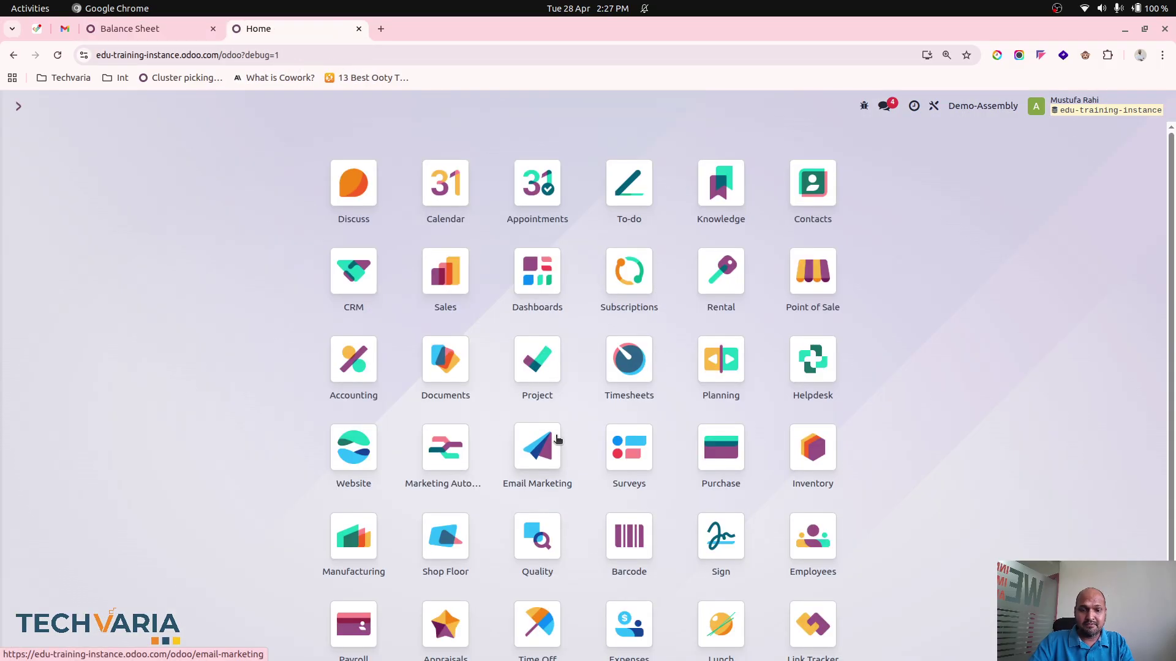
type("product")
key("Return")
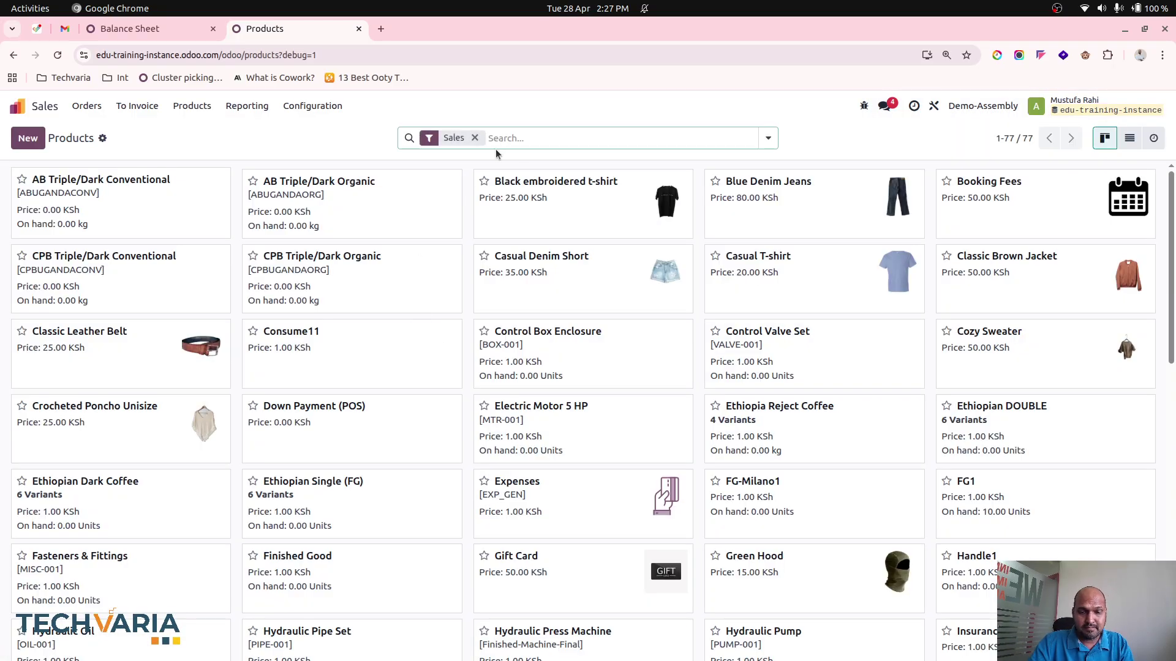
type("fg1")
key("Return")
left_click(175, 192)
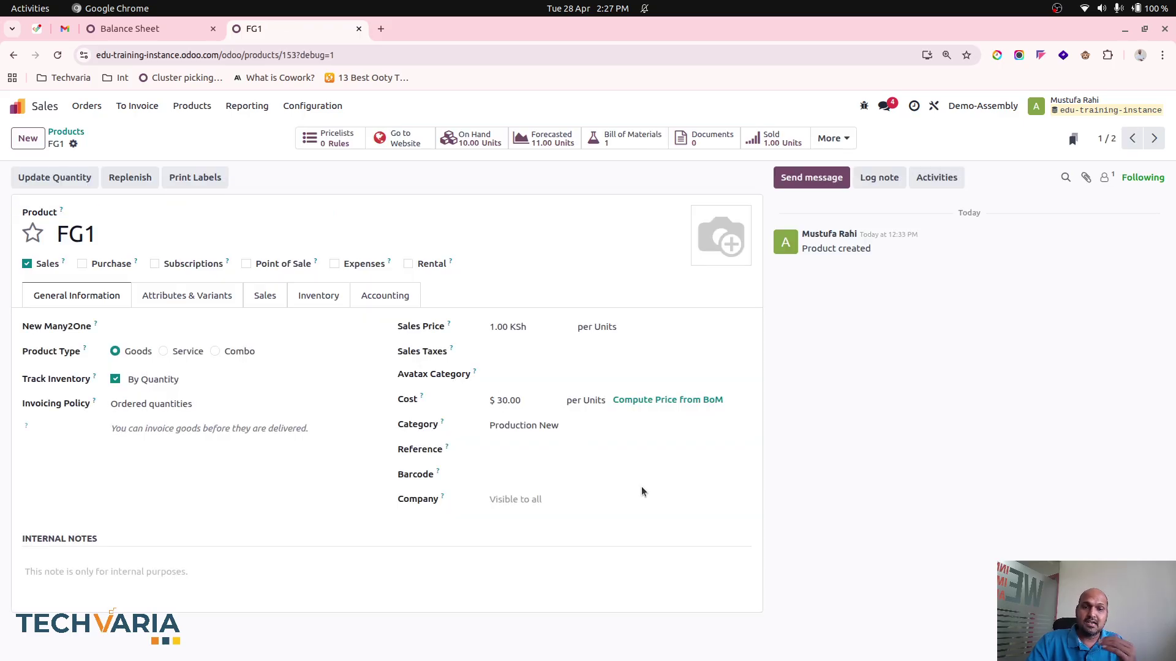
Step: Examine the Cost of Production account's entries in the General Ledger and return to the Balance Sheet
left_click(168, 35)
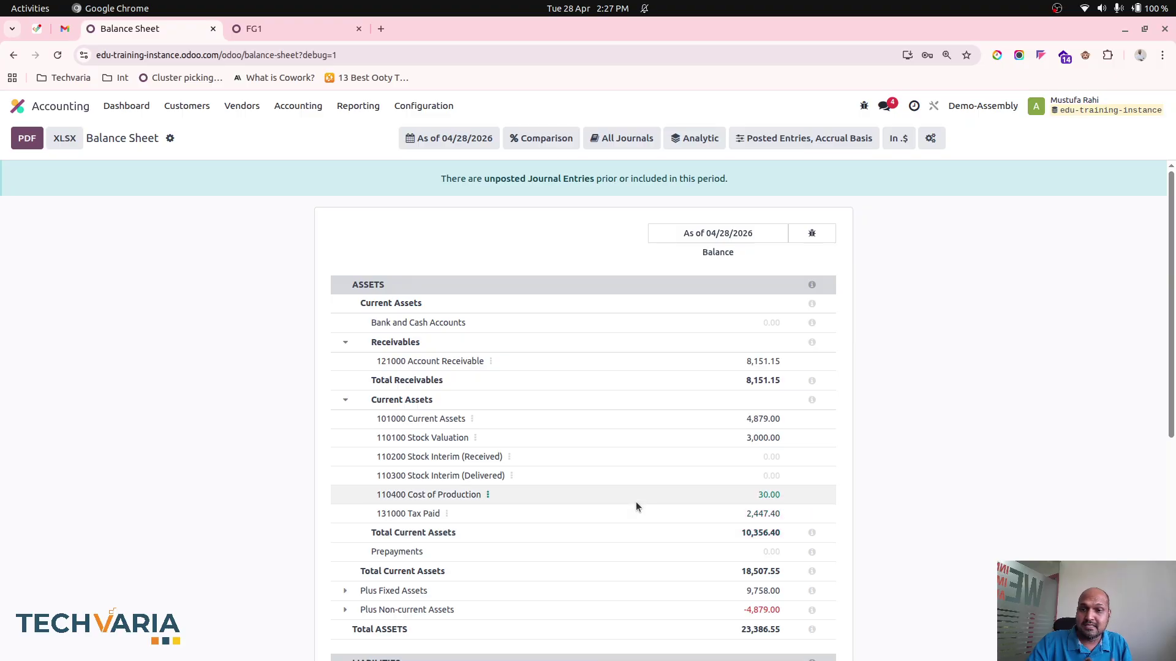
left_click(488, 495)
left_click(539, 507)
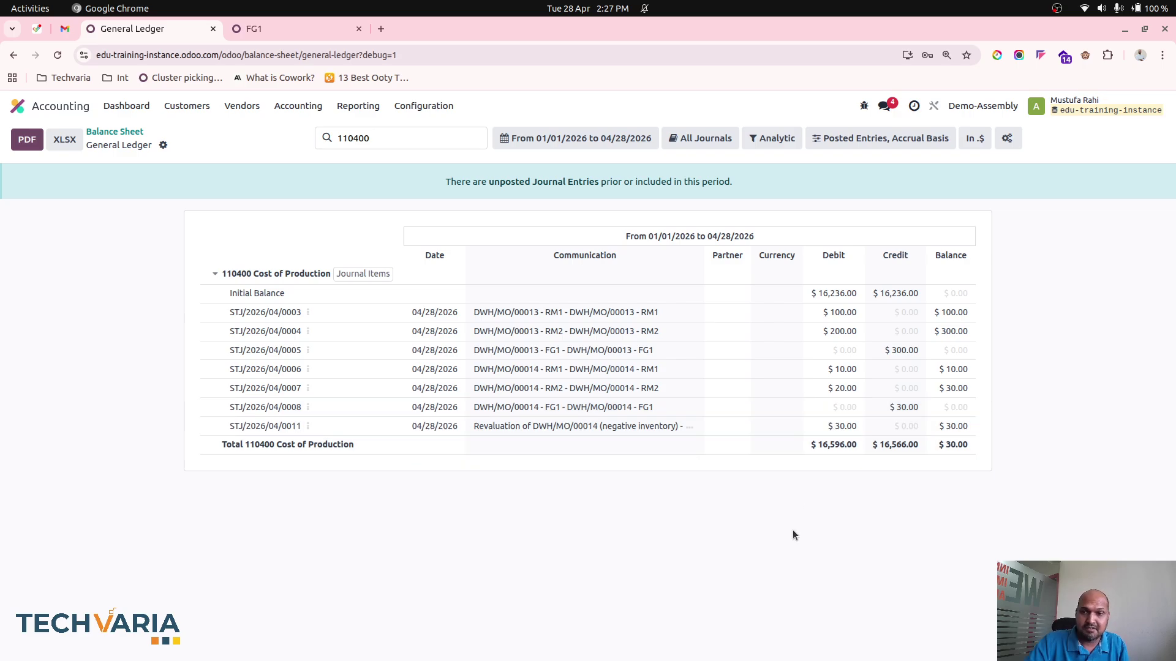
left_click(116, 132)
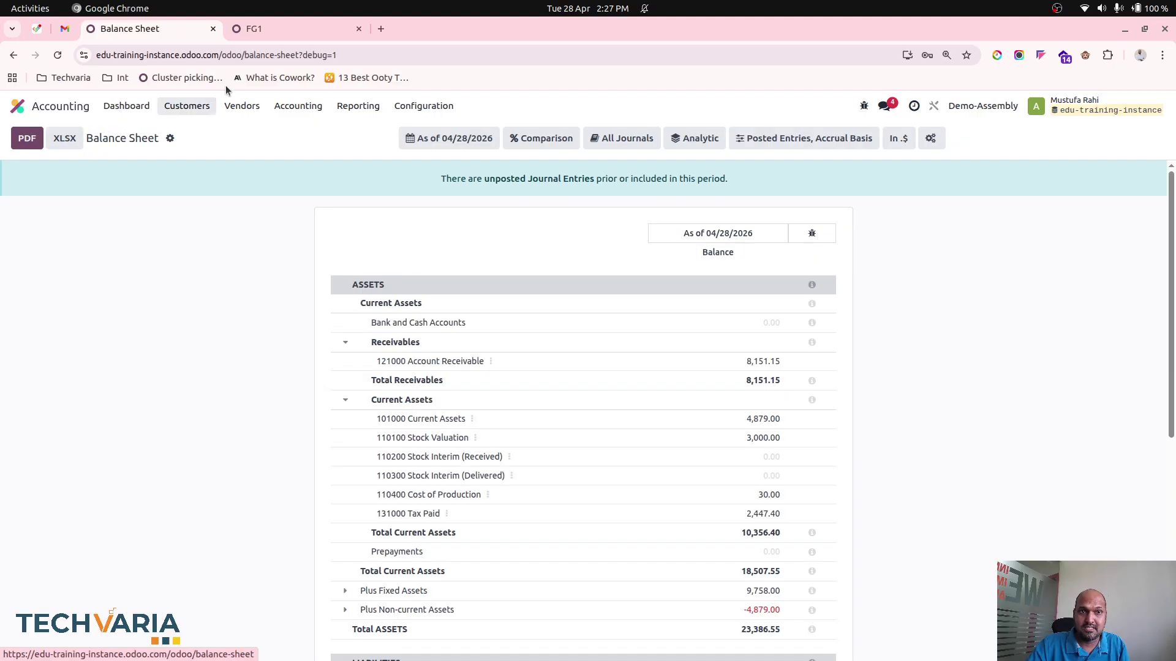
left_click(263, 28)
left_click(164, 28)
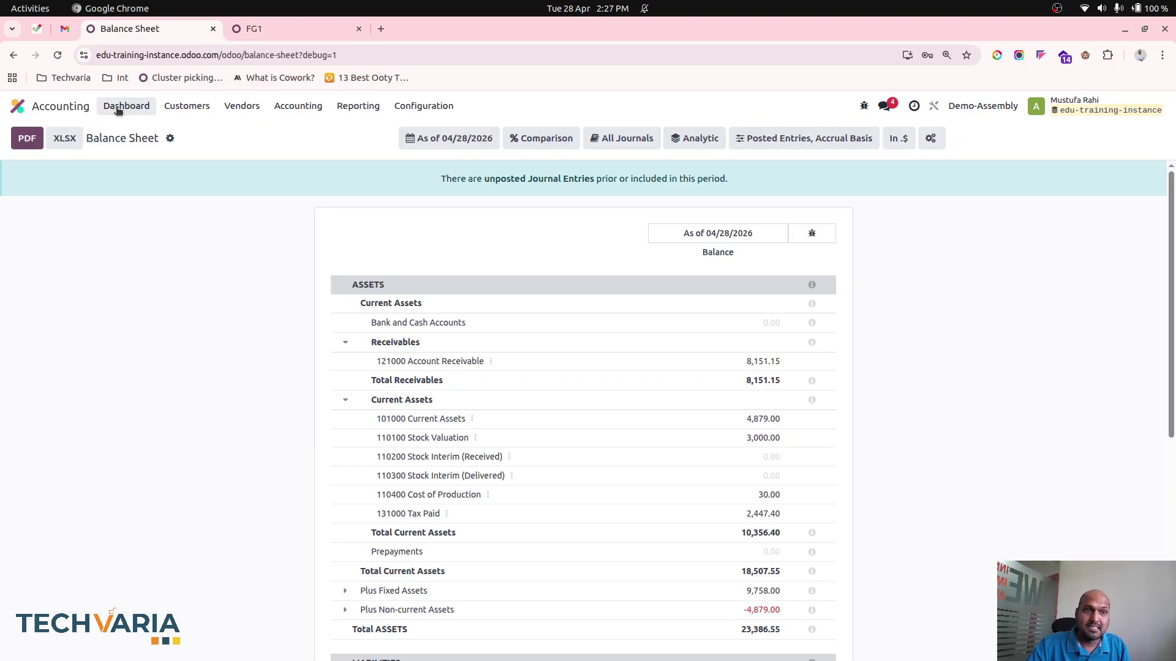
Step: Find product RM3 in Inventory and open it to check its on-hand quantity and cost
left_click(70, 108)
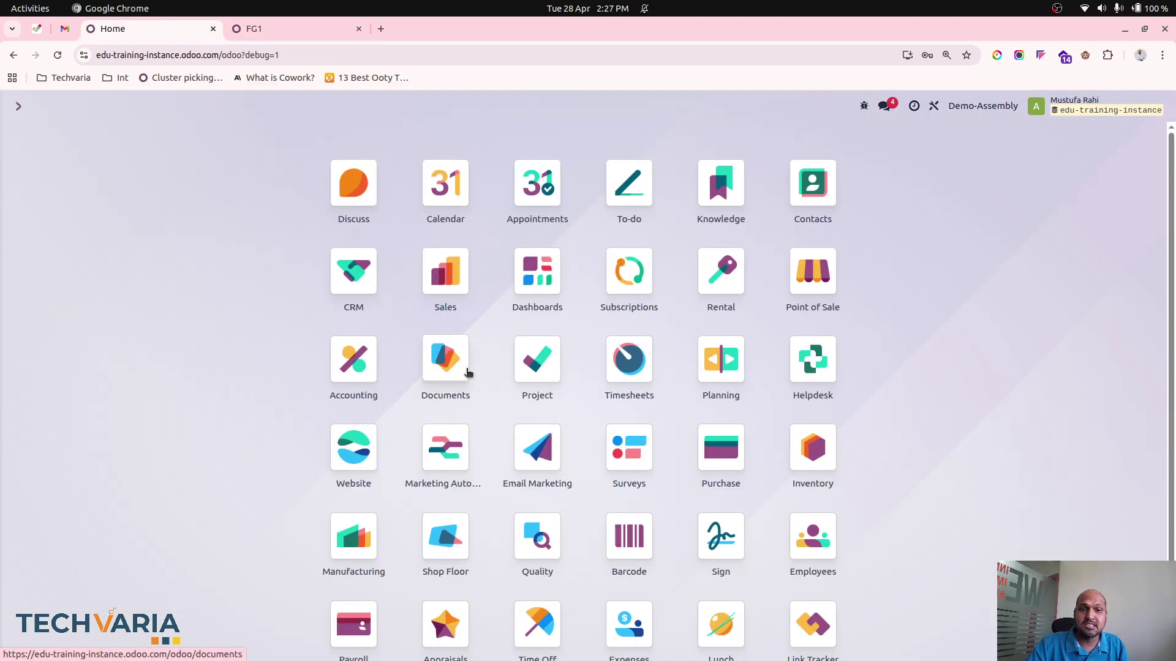
type("i")
key("Return")
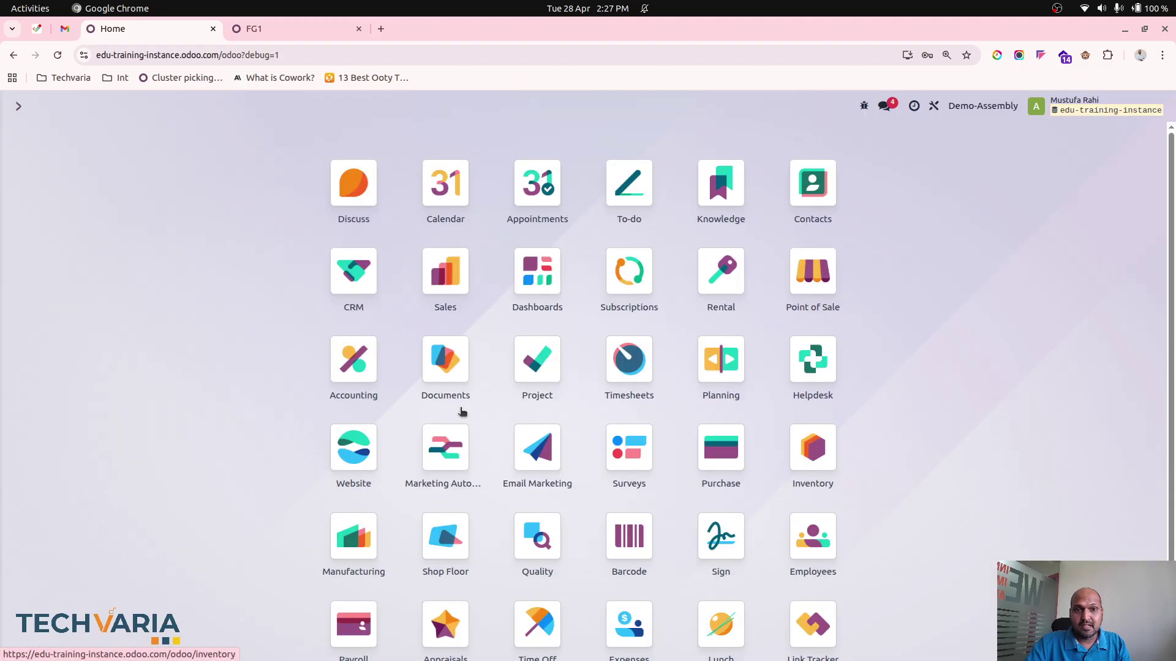
left_click(244, 108)
left_click(255, 132)
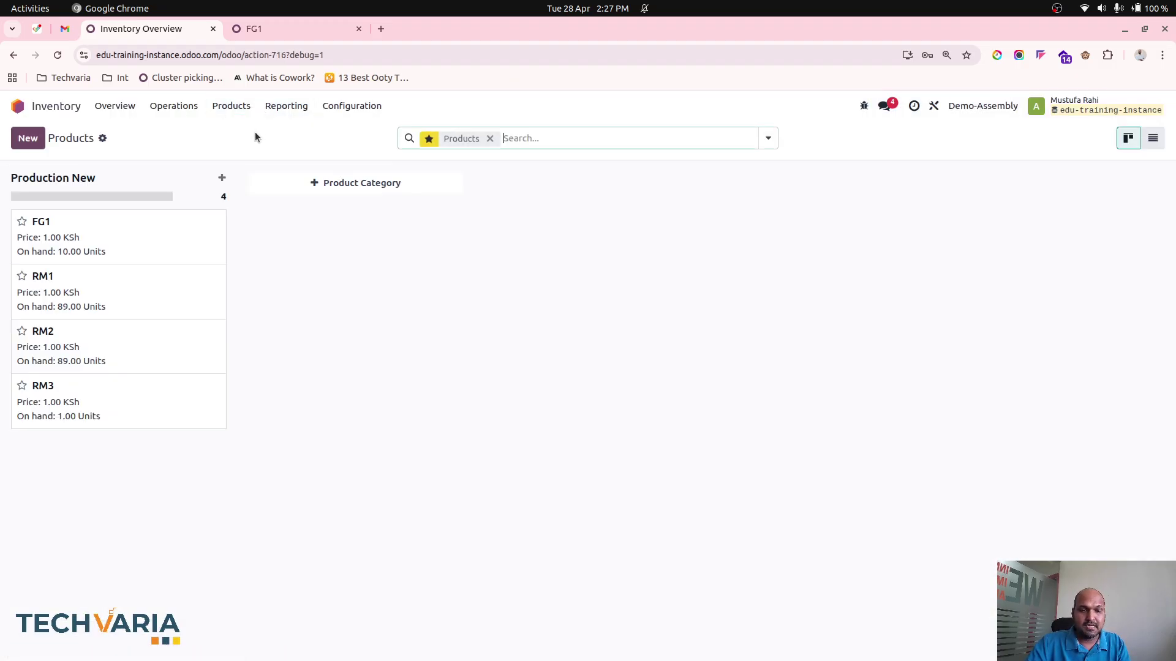
type("rm3")
key("Return")
left_click(170, 231)
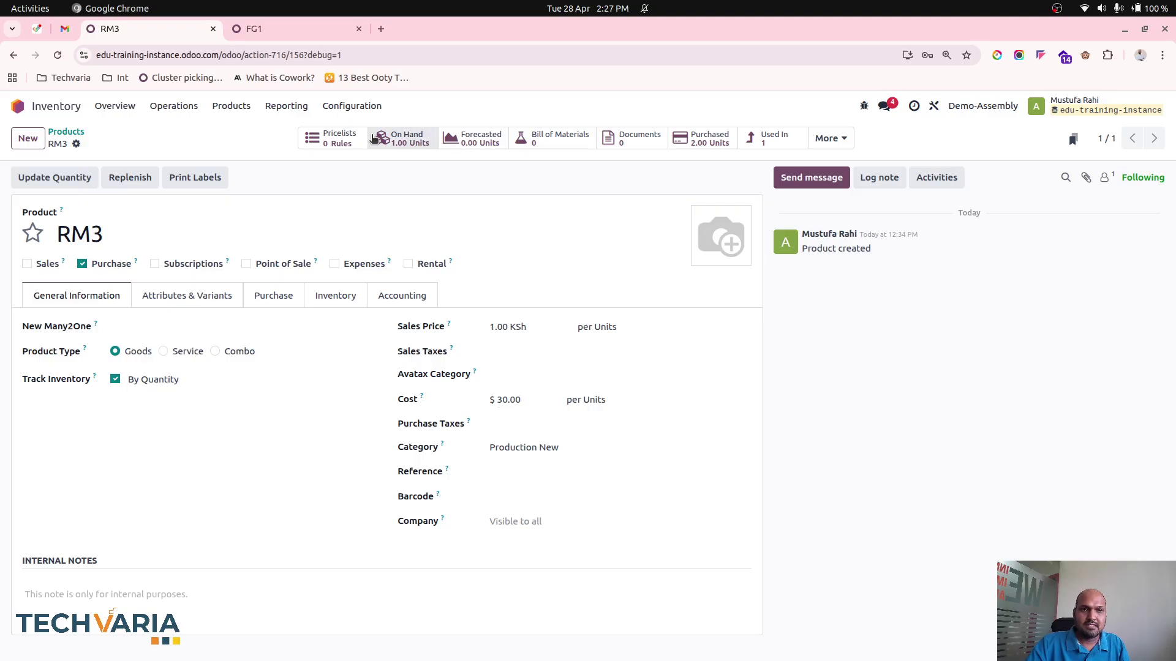
Step: Create and save a draft manufacturing order for 1 unit of FG1 in Manufacturing
left_click(18, 107)
type("man")
key("Return")
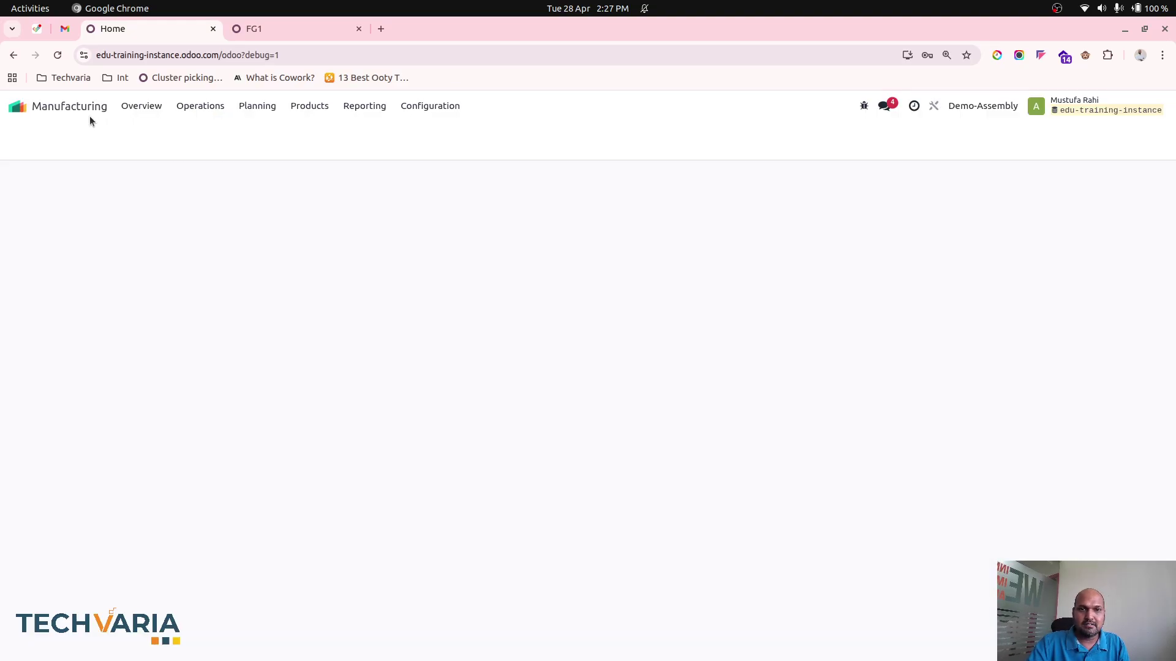
left_click(199, 106)
left_click(211, 132)
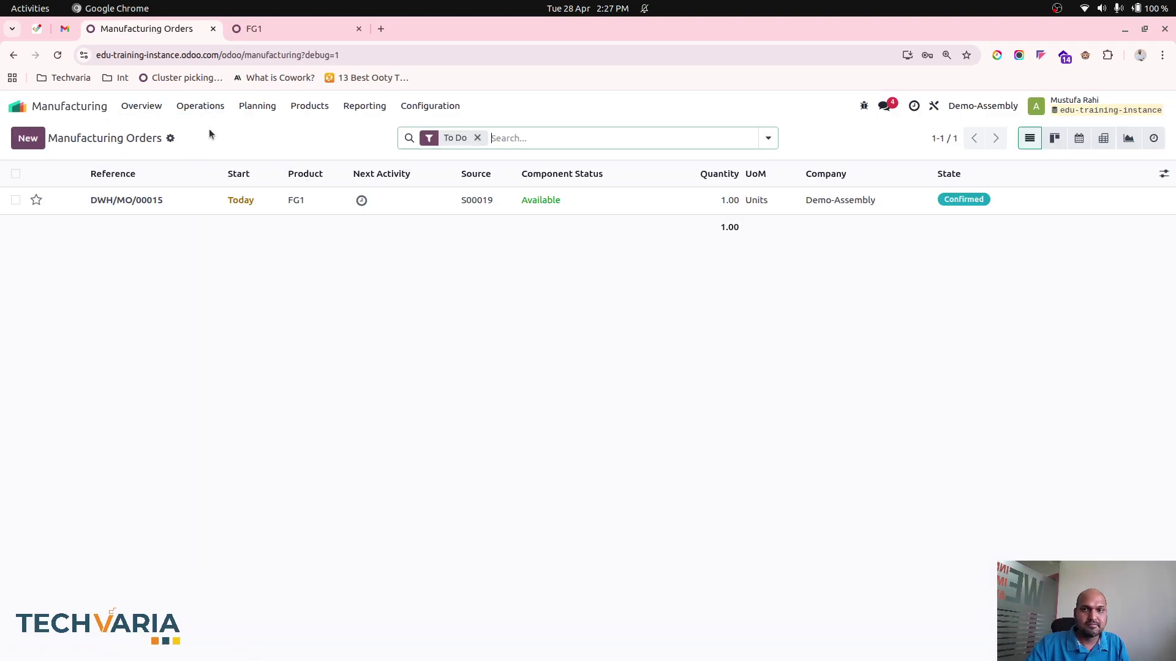
left_click(28, 138)
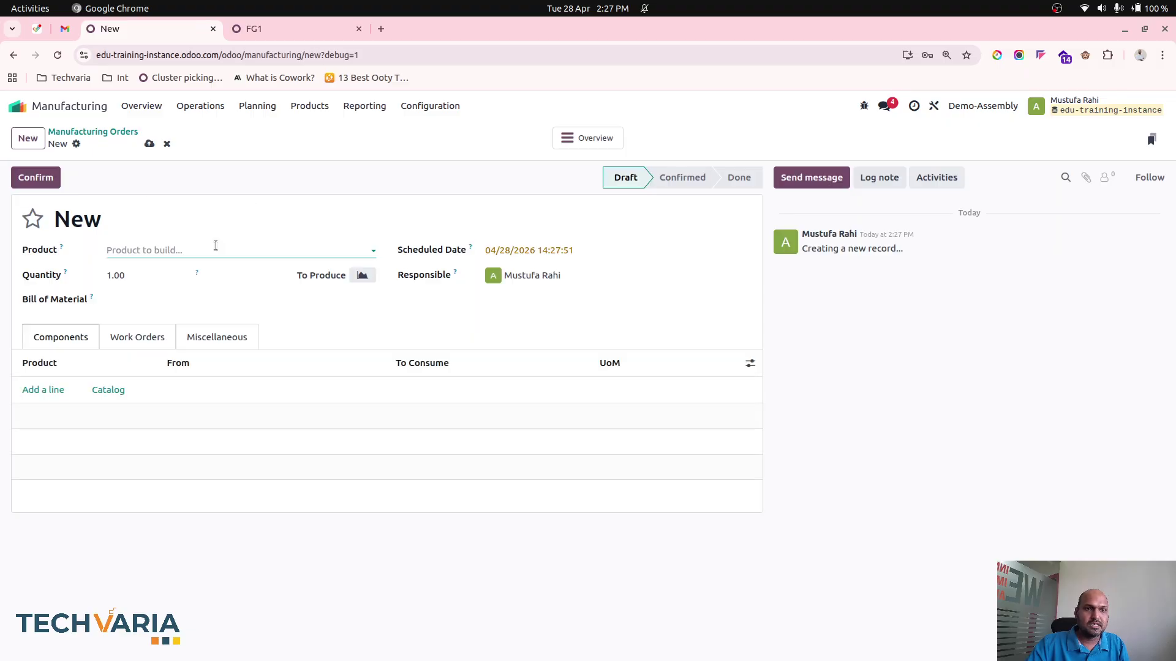
left_click(216, 246)
type("fg1")
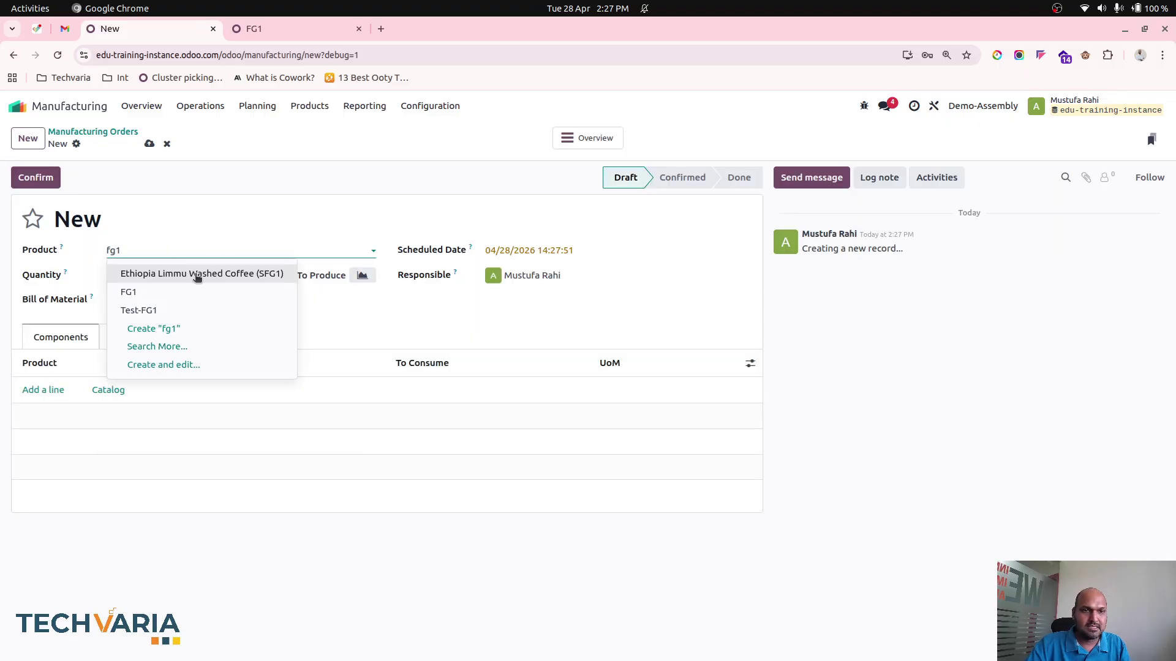
left_click(192, 291)
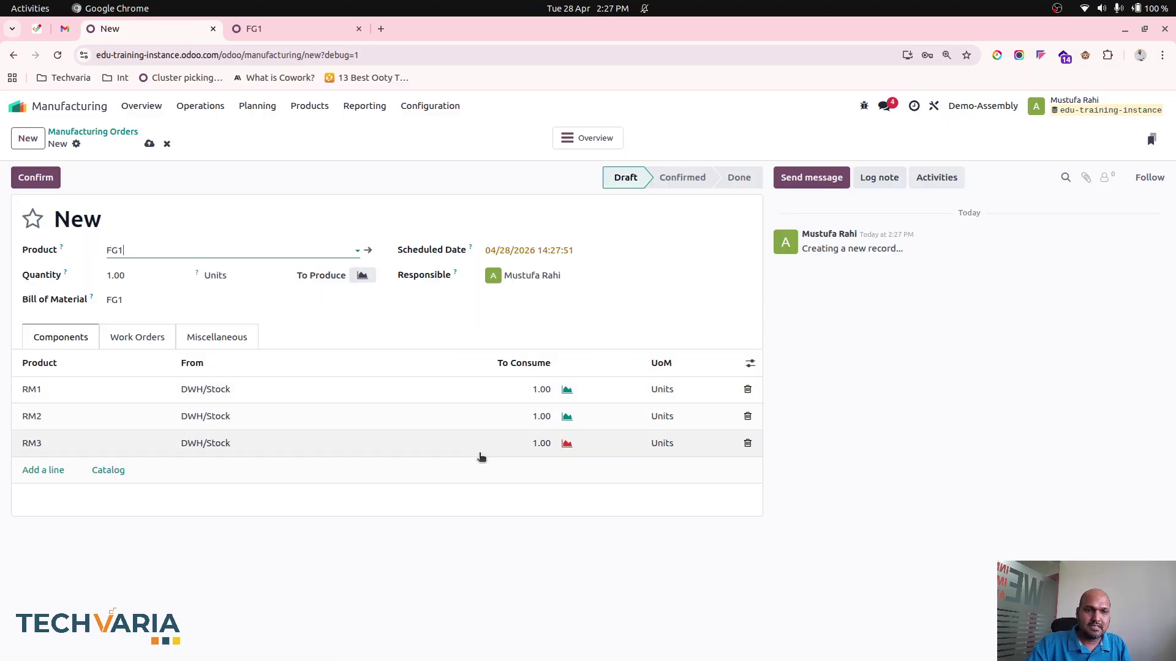
left_click(150, 143)
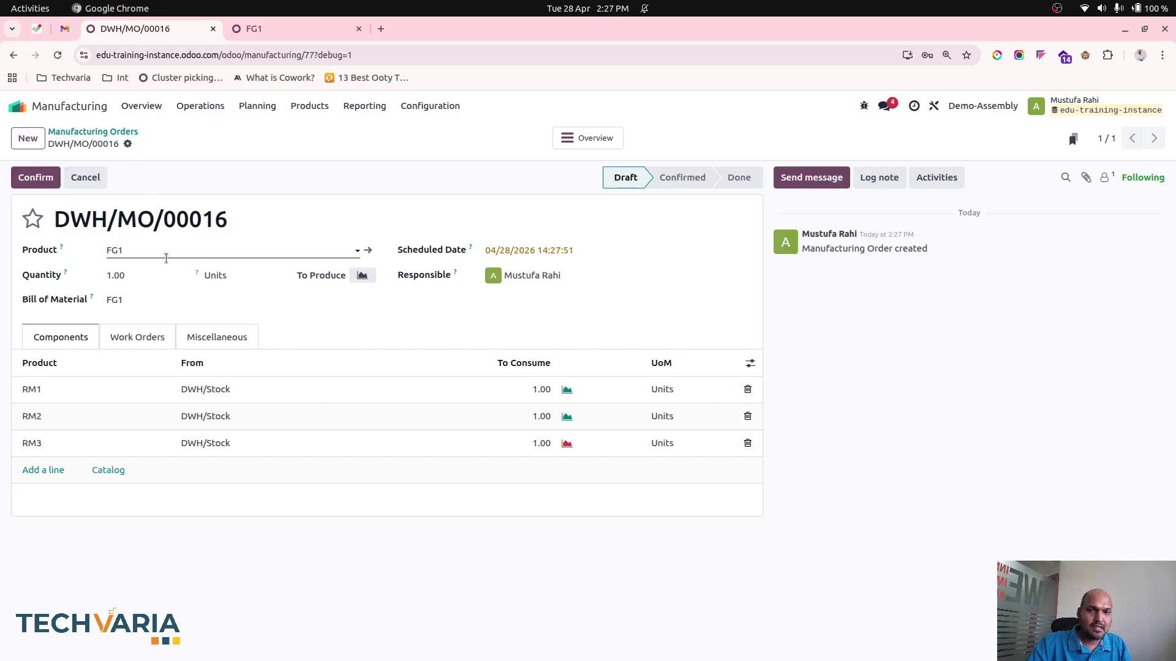
Step: Check the RM3 component's forecast for reservations and cancel manufacturing order DWH/MO/00015
left_click(566, 443)
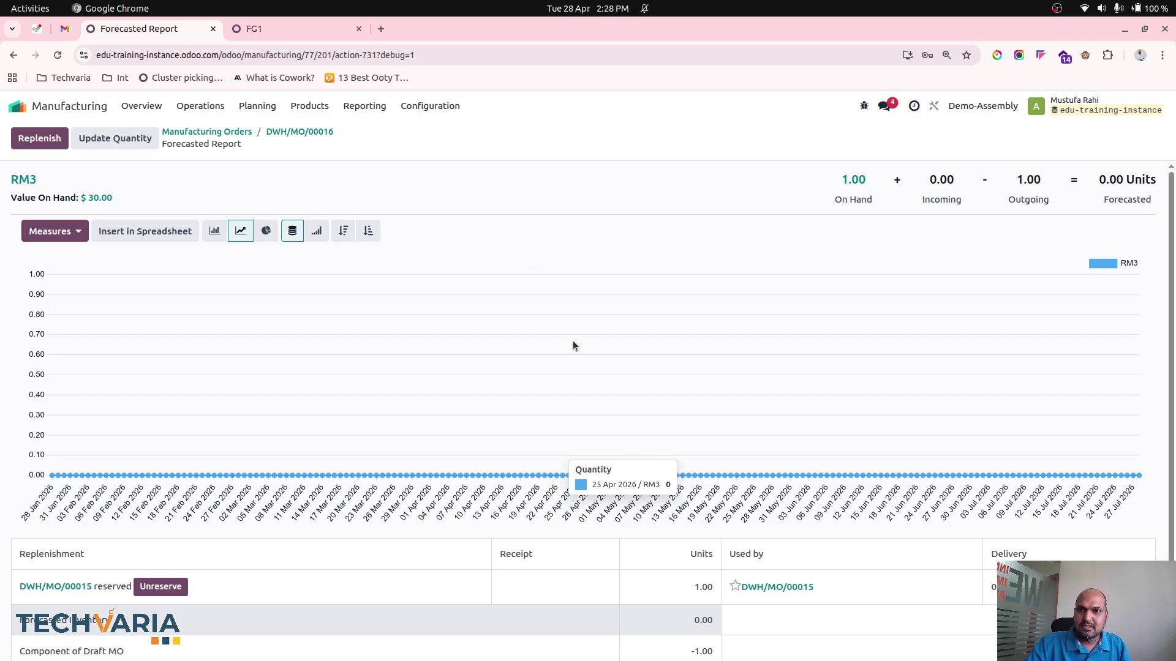
scroll(573, 346, "down", 1)
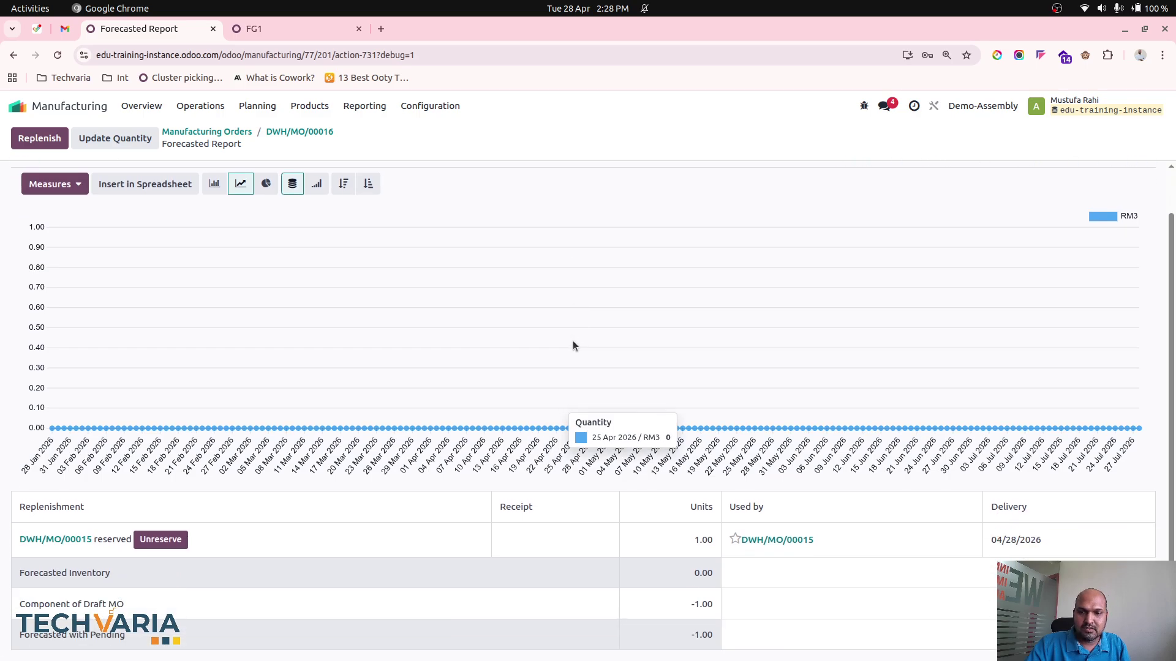
left_click(200, 107)
left_click(210, 129)
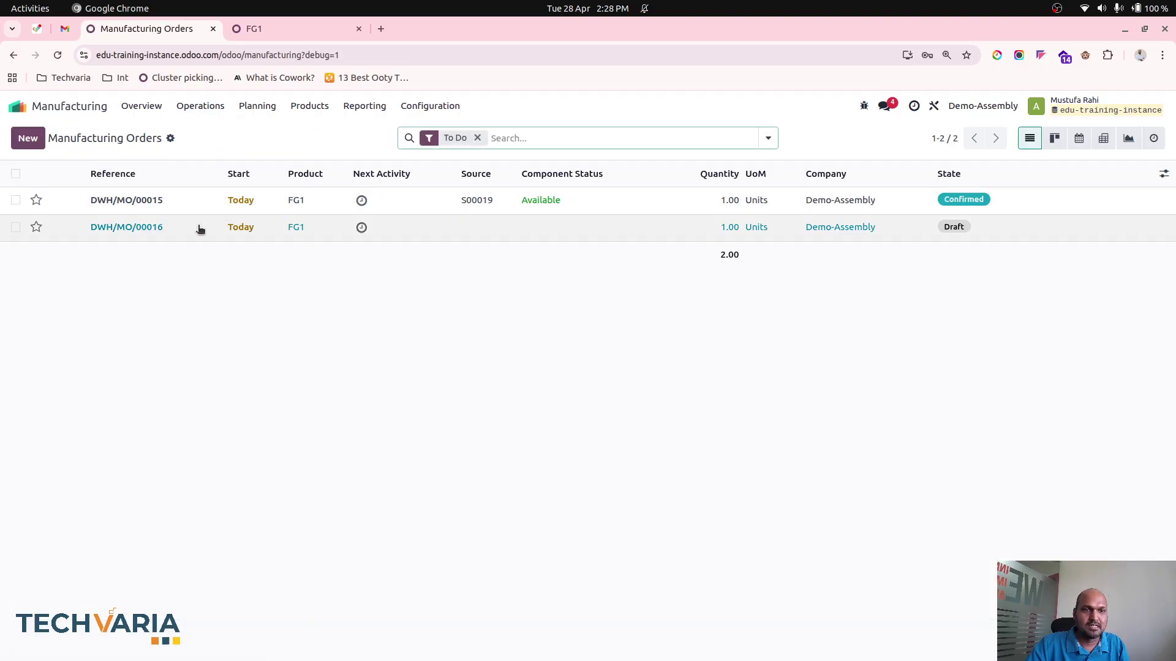
left_click(181, 202)
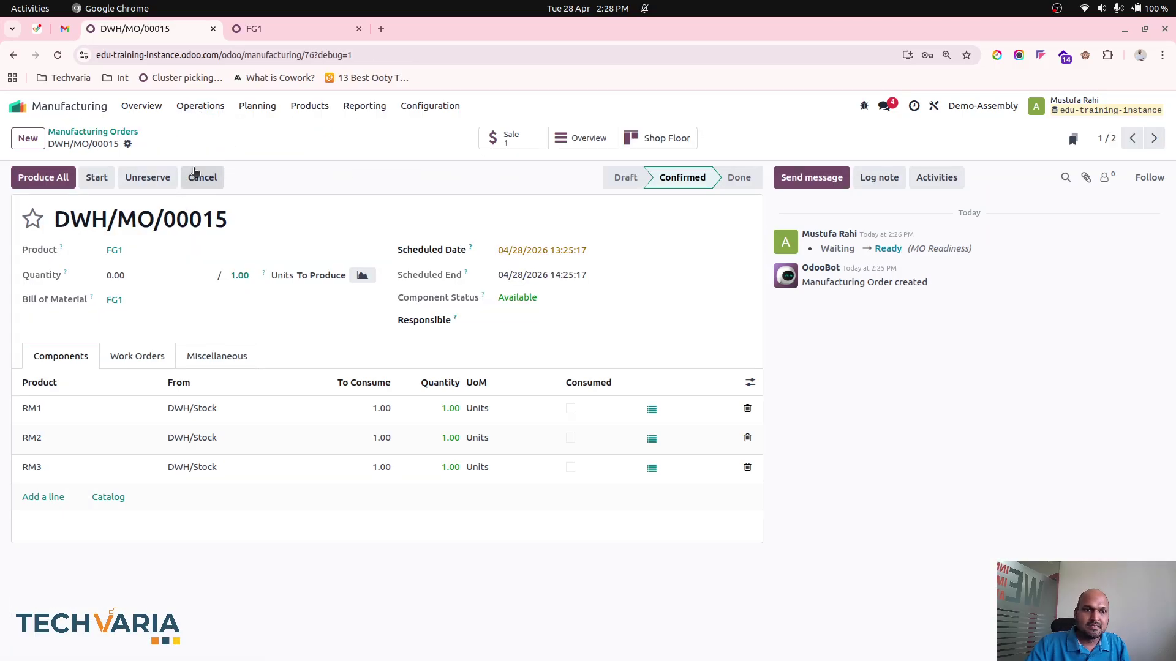
left_click(206, 184)
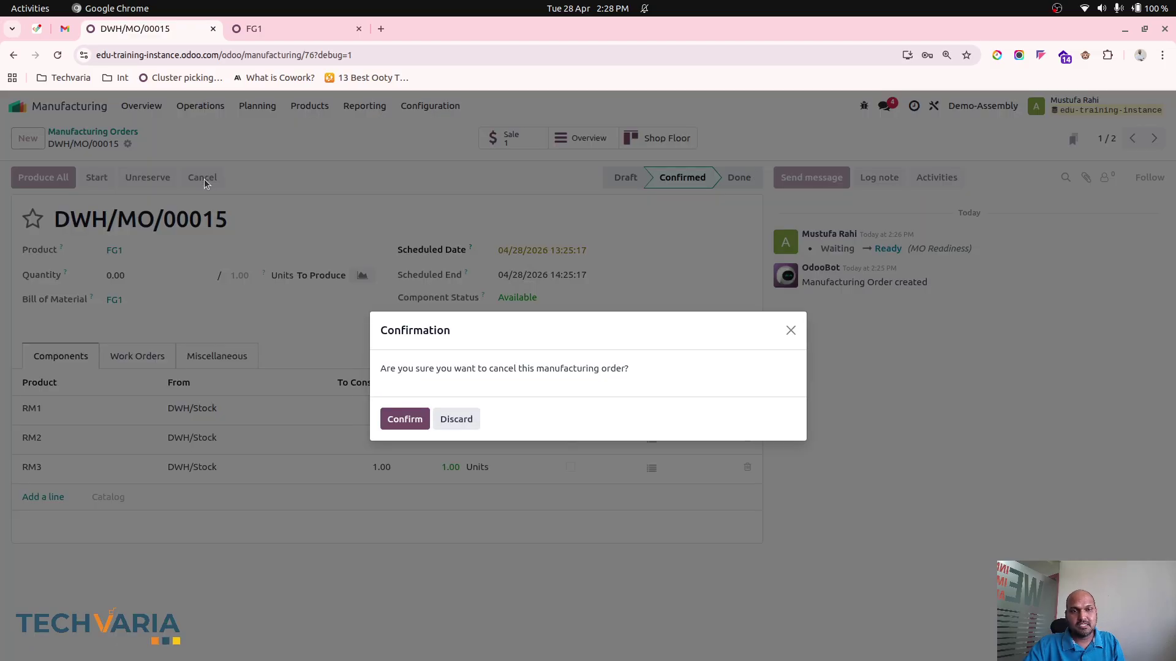
left_click(395, 419)
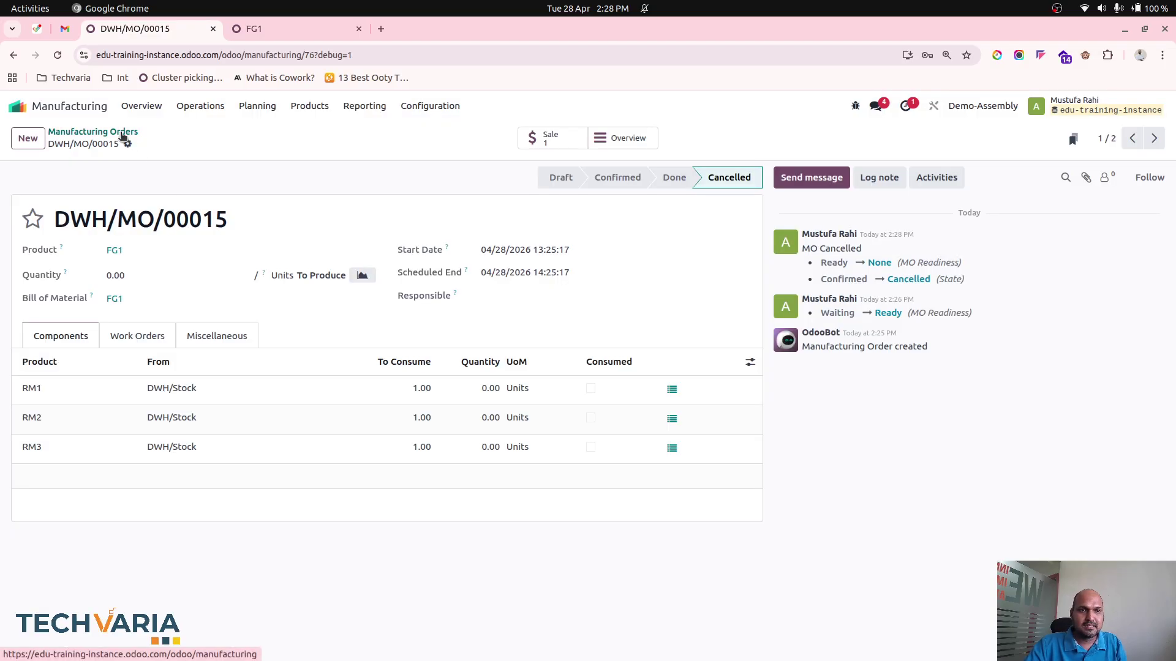
Step: Confirm manufacturing order DWH/MO/00016, check its work orders and components, and produce the full quantity
left_click(119, 132)
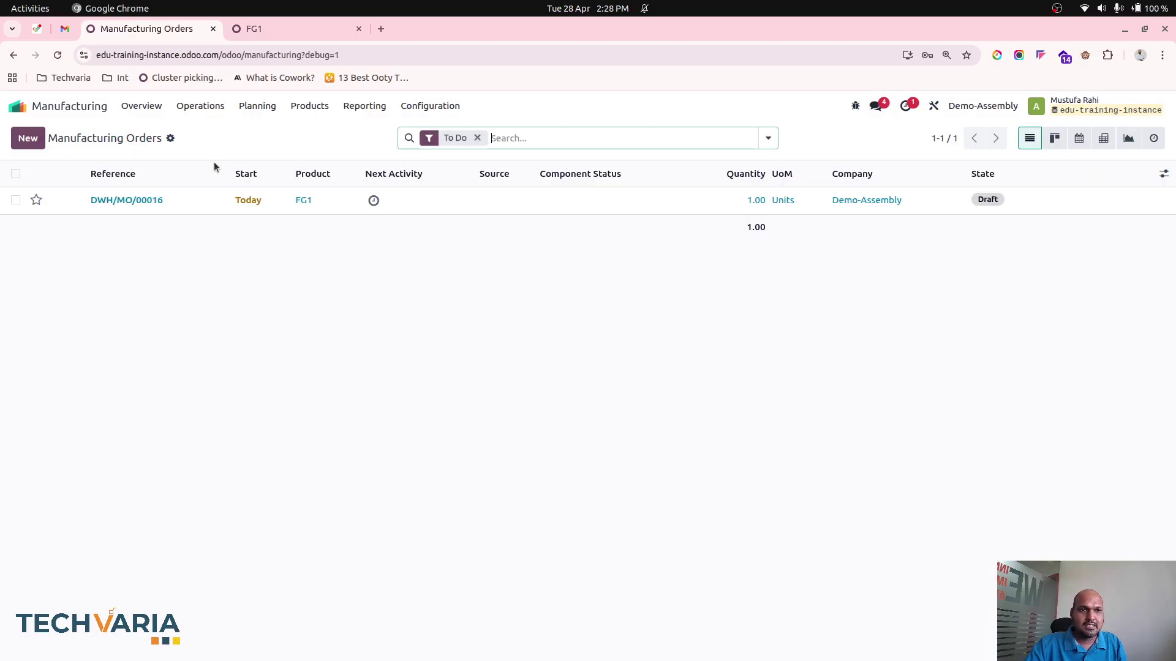
left_click(151, 201)
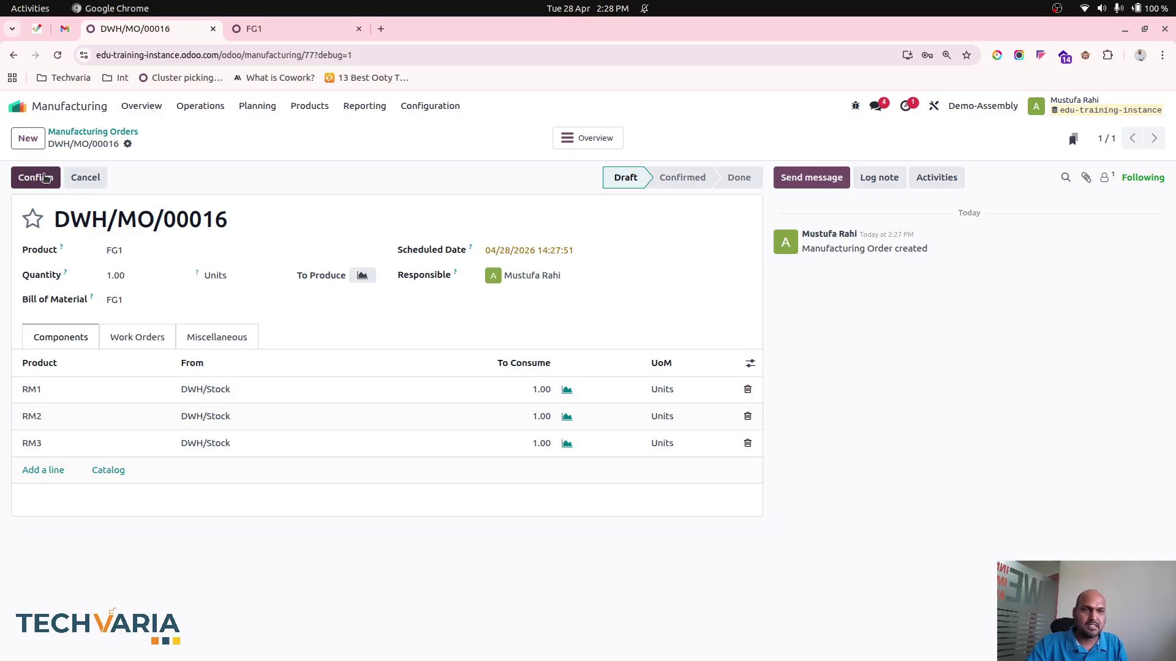
left_click(43, 178)
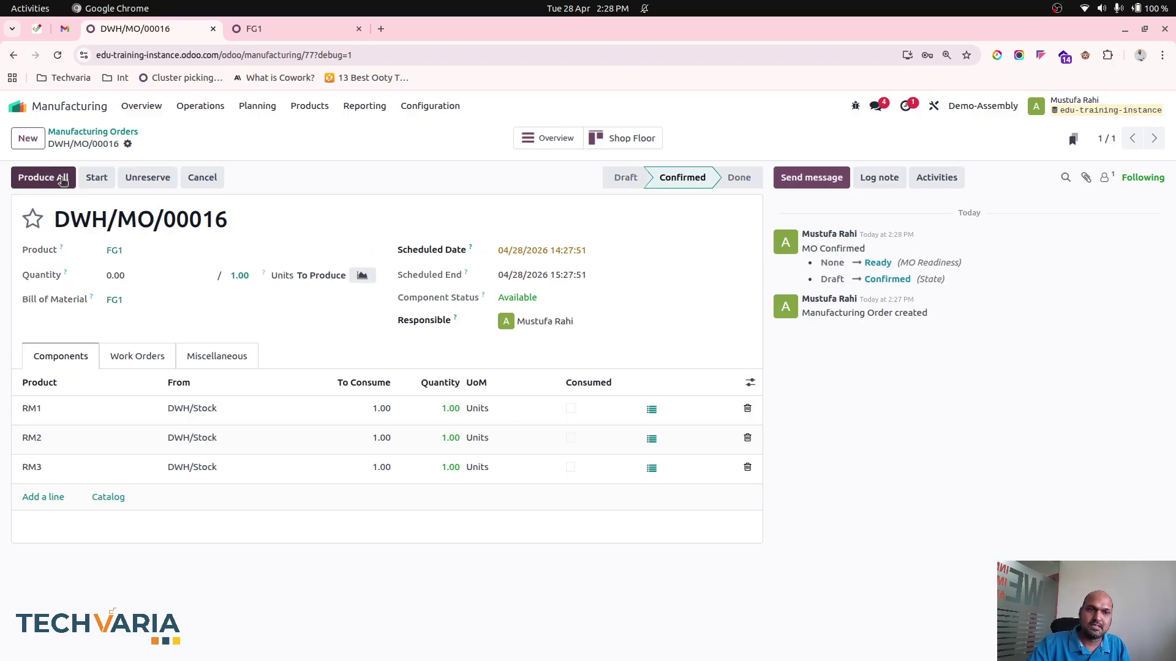
left_click(131, 358)
left_click(71, 352)
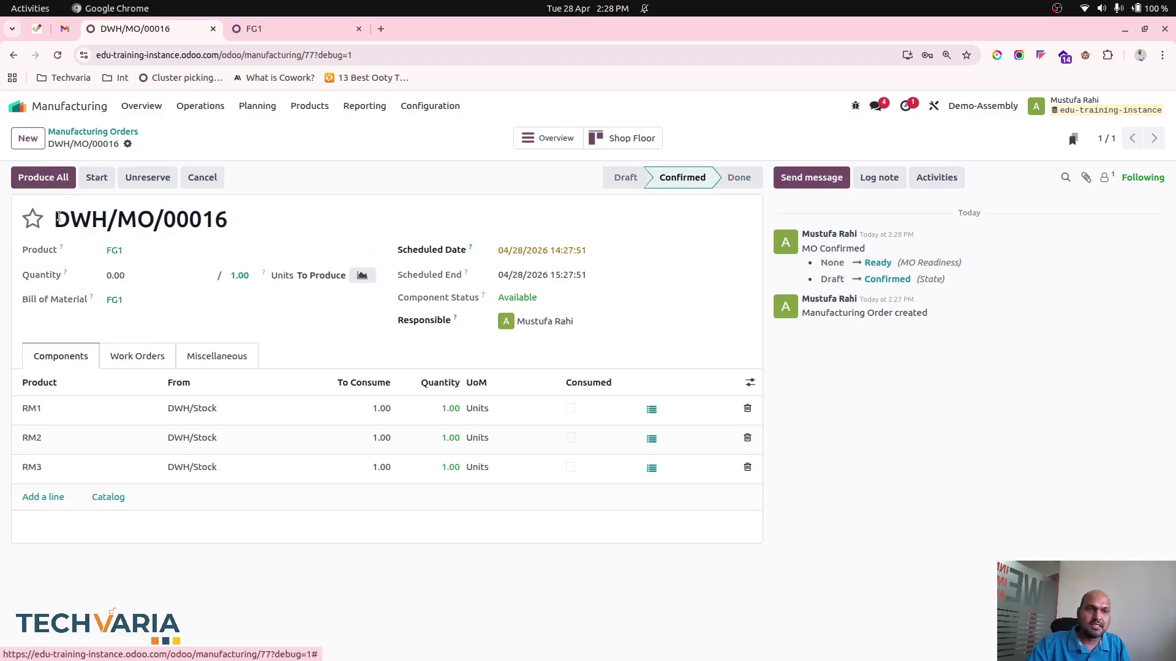
left_click(42, 177)
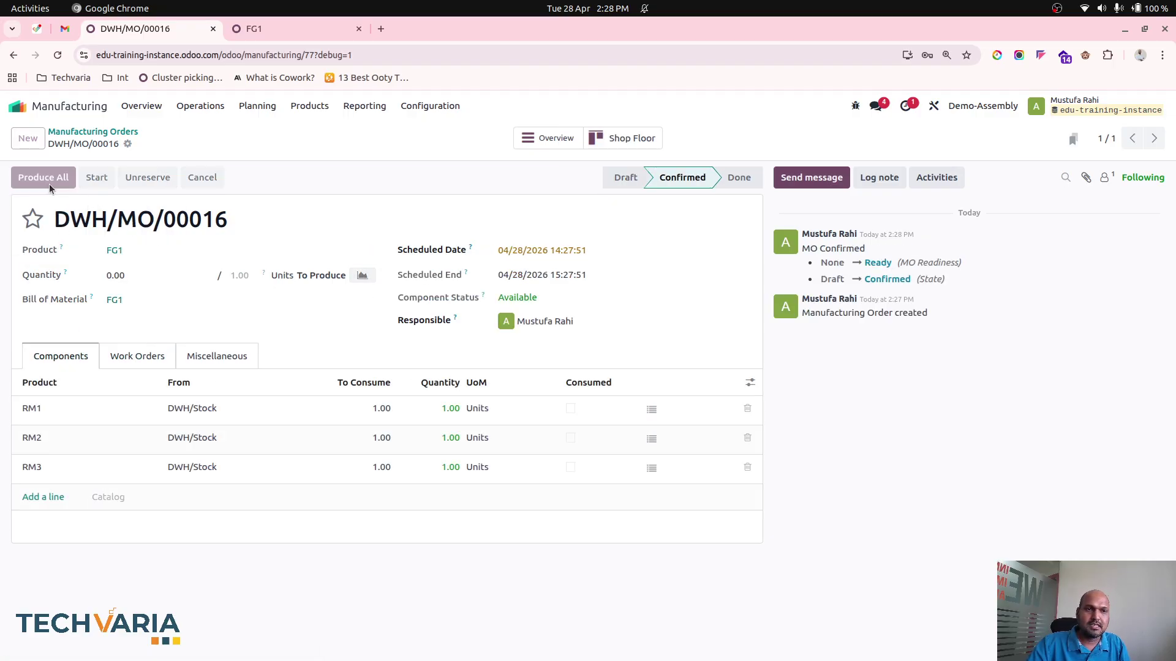
Step: Check FG1's updated cost and on-hand quantity, and examine the component costs in the overview of DWH/MO/00016
left_click(264, 31)
left_click(66, 131)
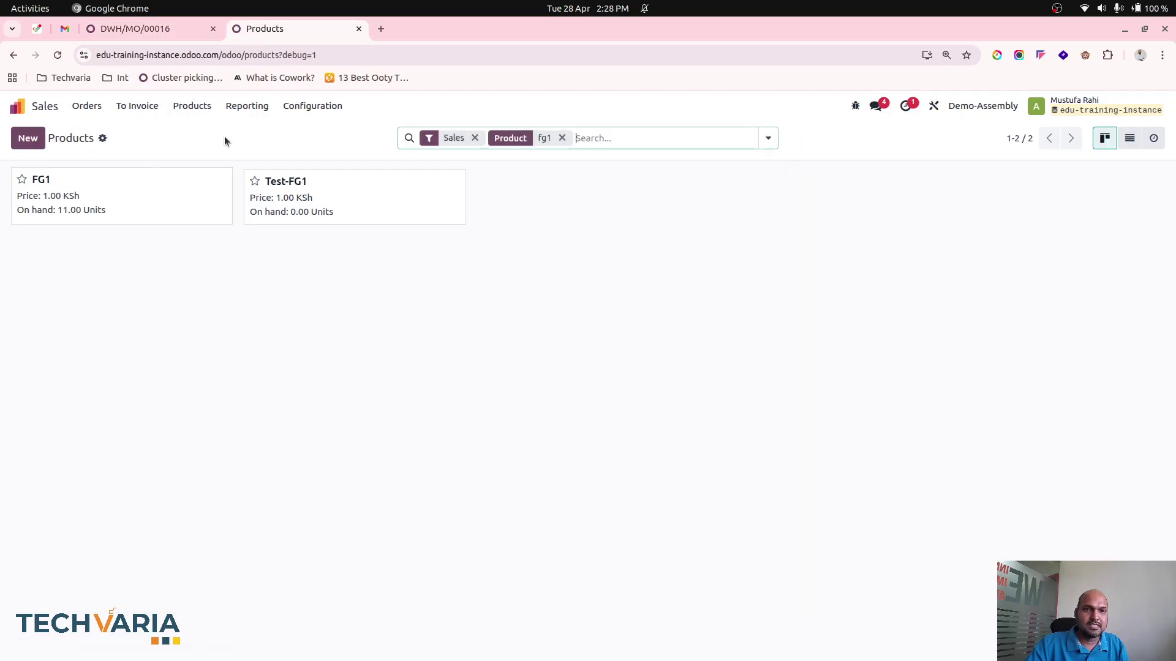
left_click(150, 206)
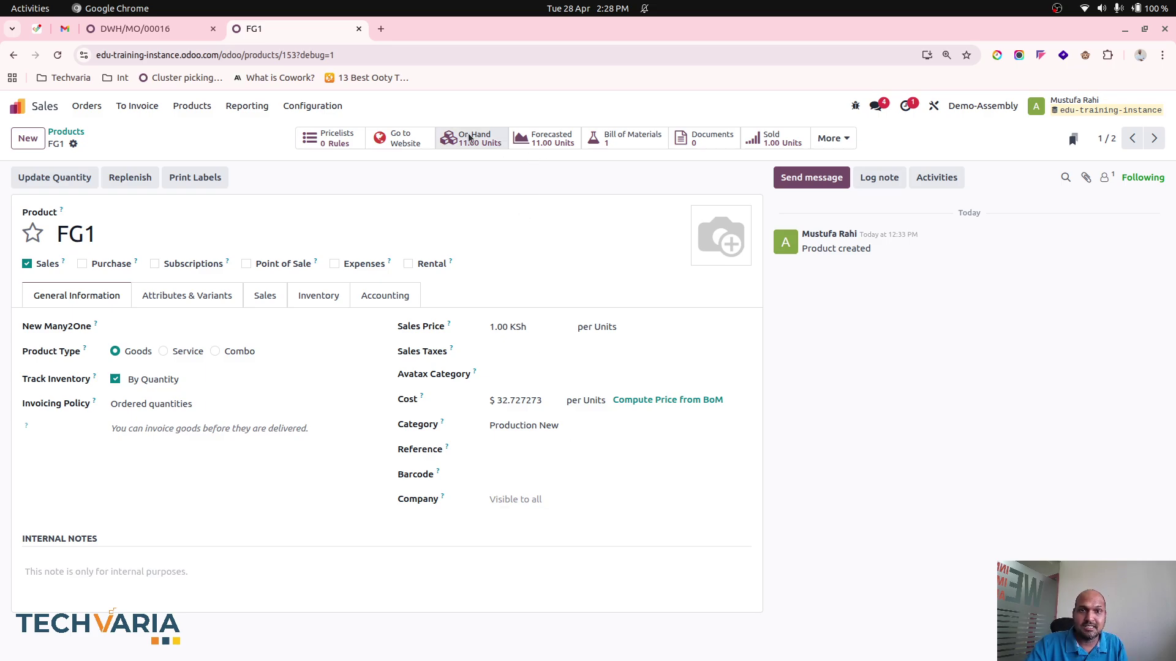
left_click(162, 31)
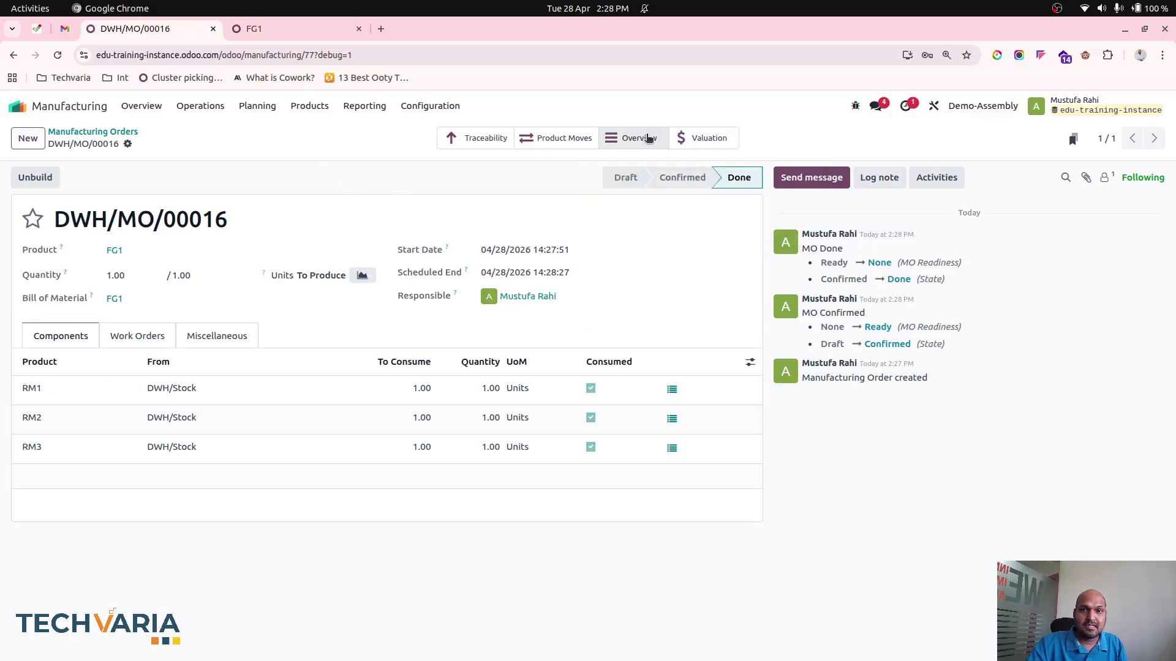
left_click(637, 138)
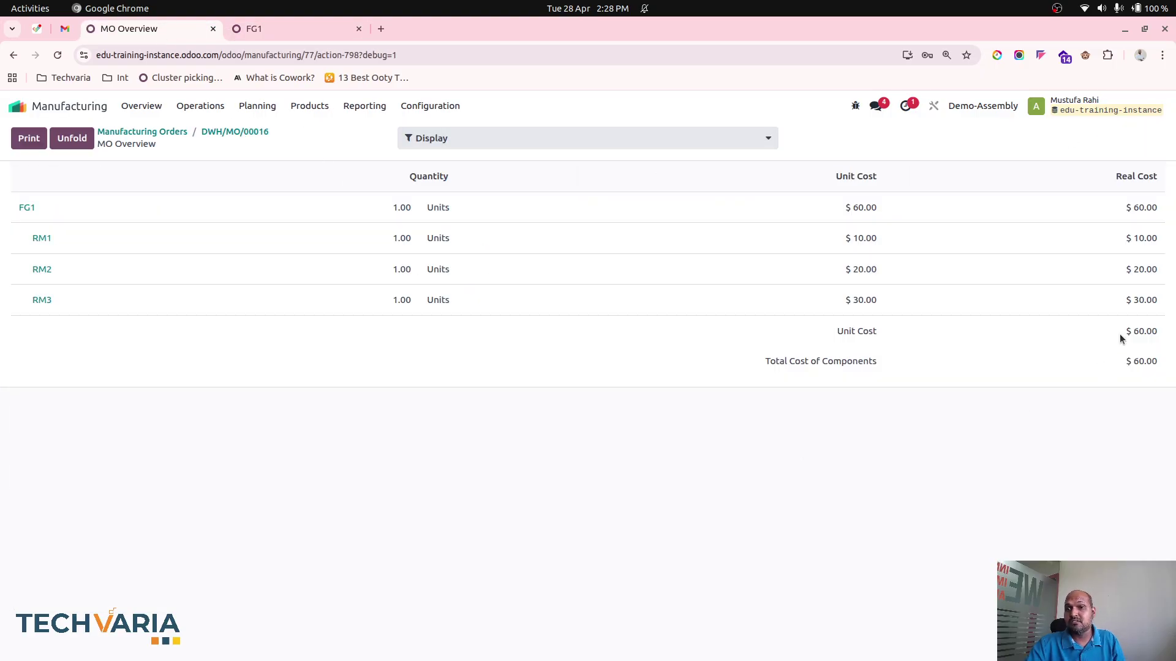
Step: Recheck FG1's cost on its product page and open the Balance Sheet report in Accounting
left_click(267, 32)
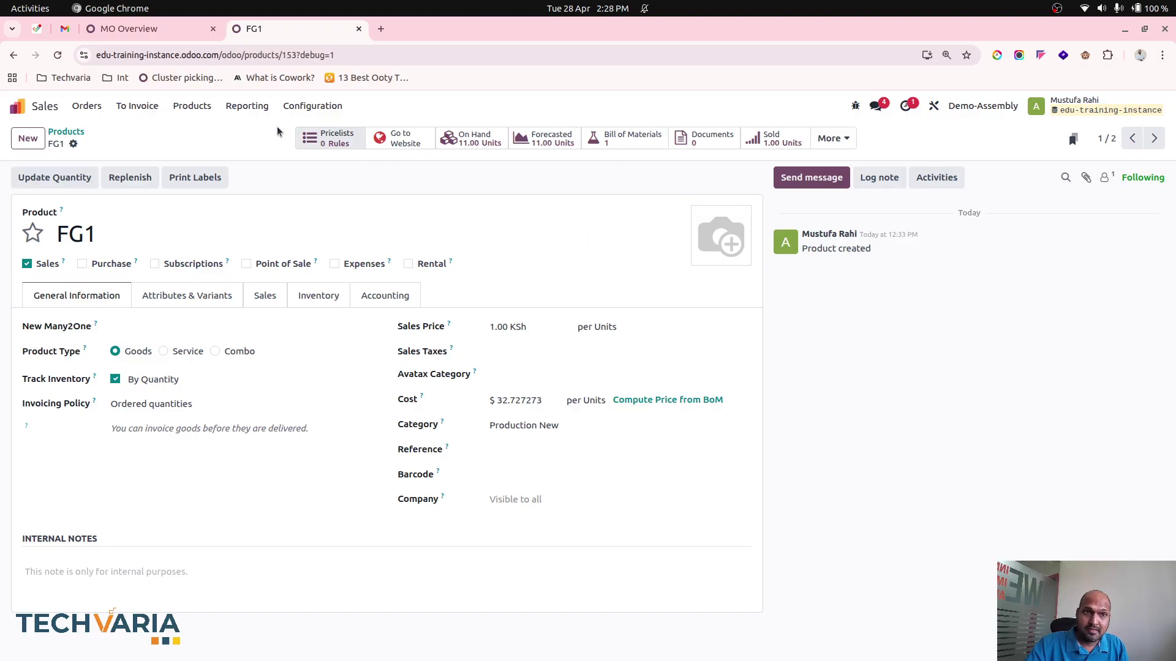
left_click(128, 29)
left_click(18, 105)
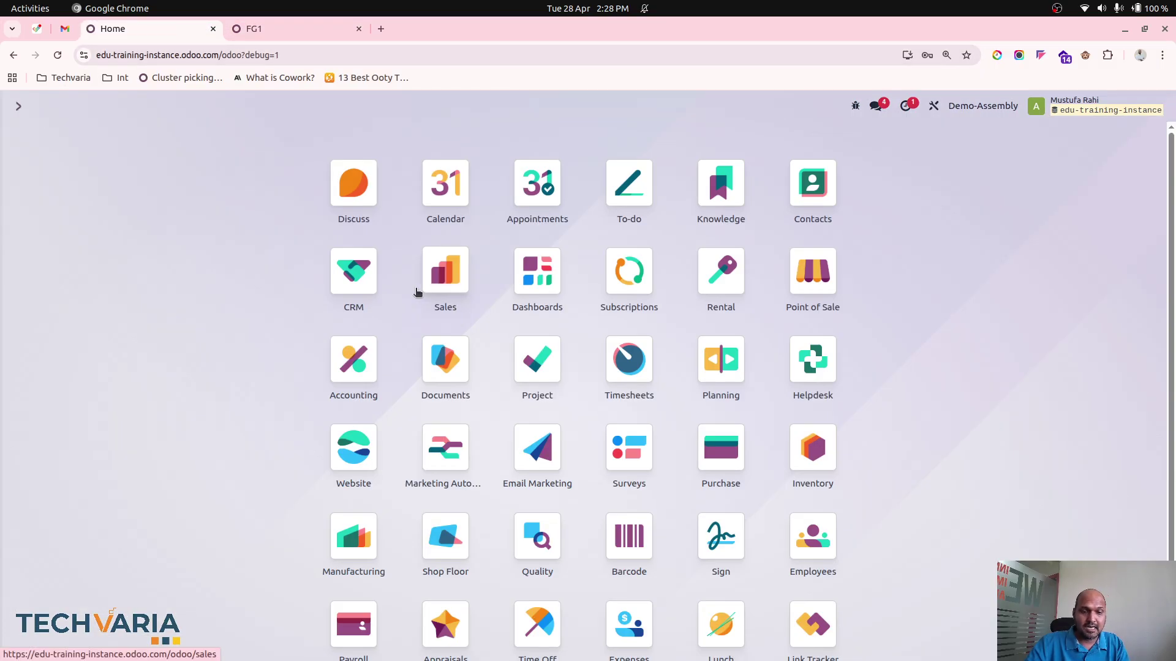
type("ac")
key("Return")
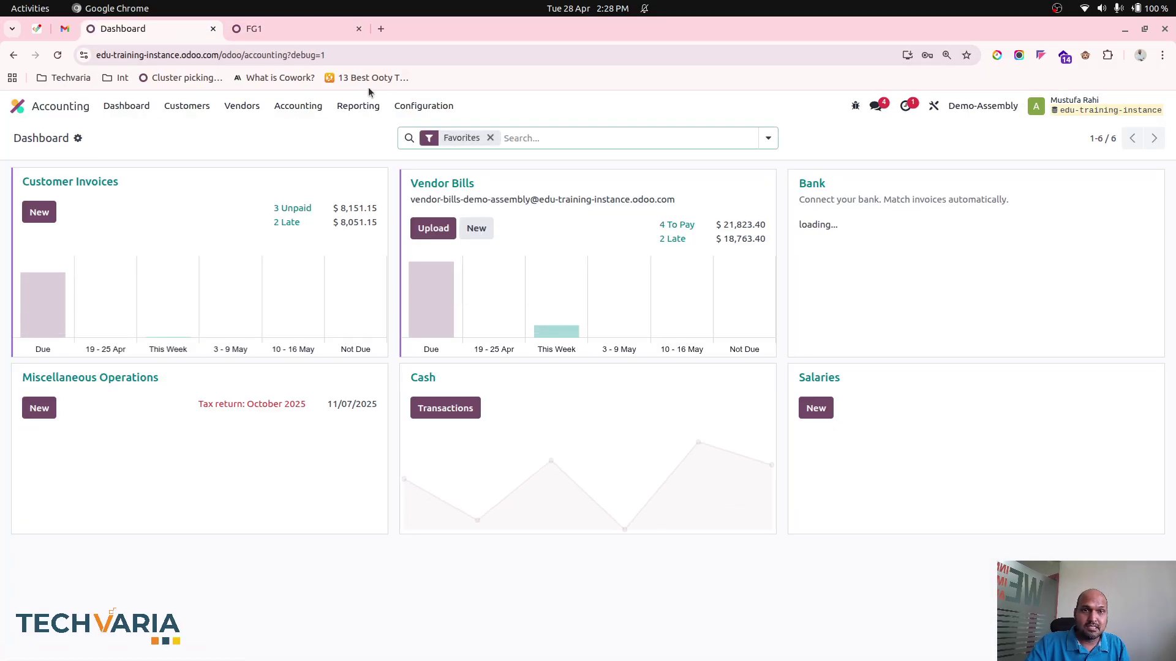
left_click(358, 105)
left_click(386, 153)
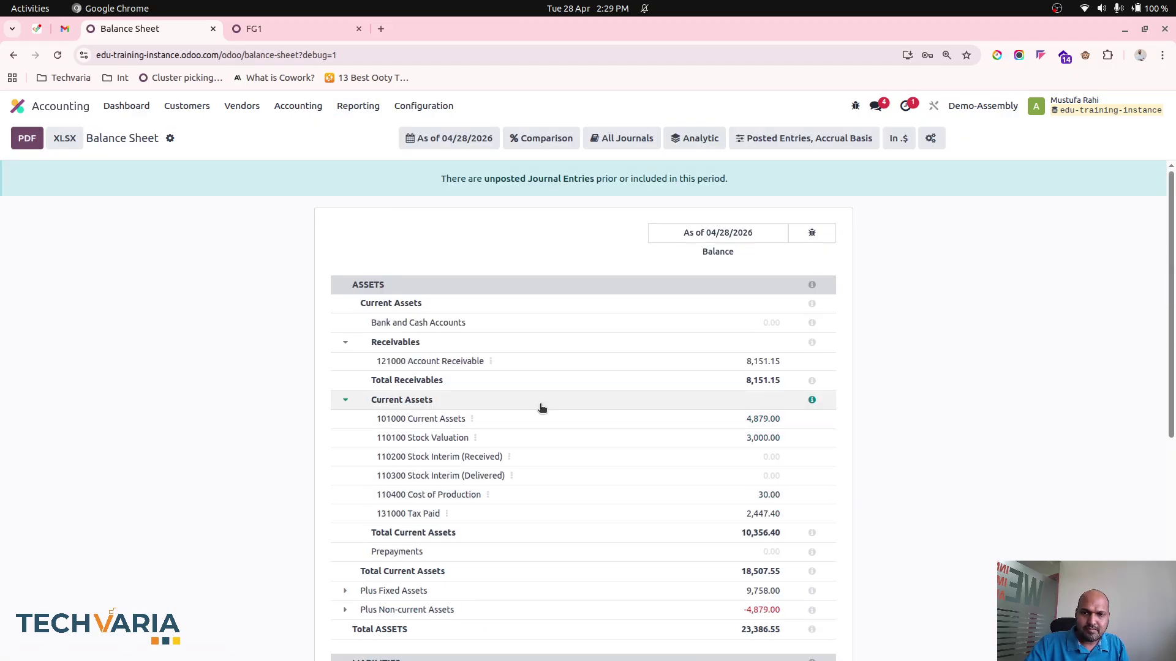
Step: Examine the DWH/MO/00016 entries in the general ledger of 110100 Stock Valuation and compare them with FG1's product page
left_click(475, 438)
left_click(508, 449)
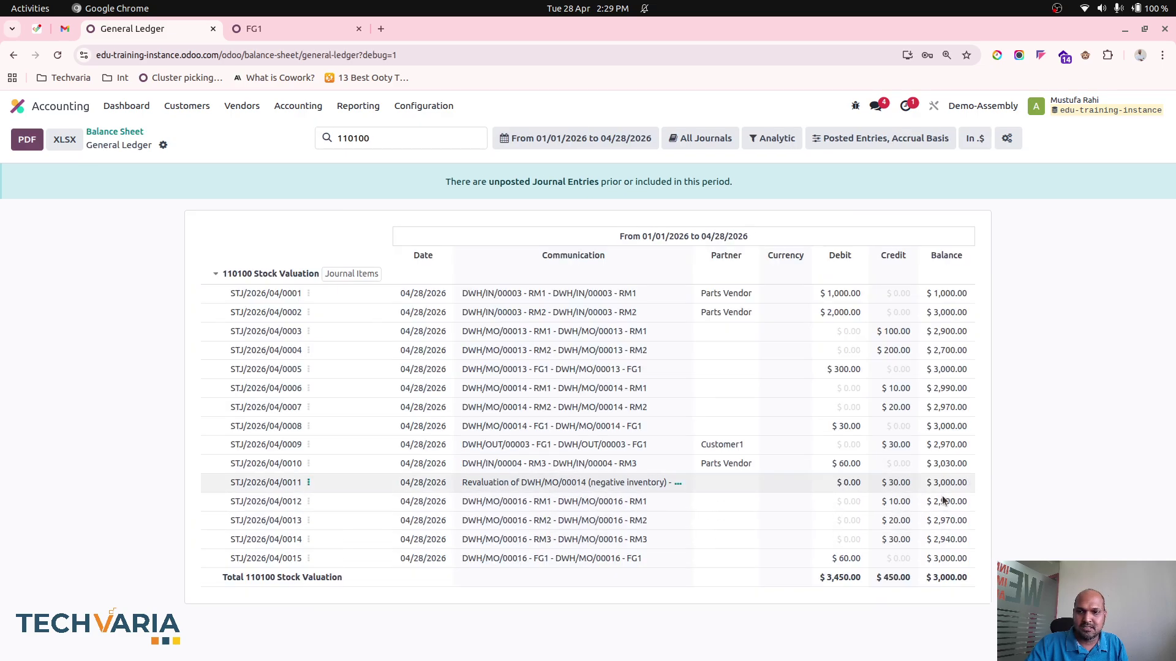
double_click(604, 501)
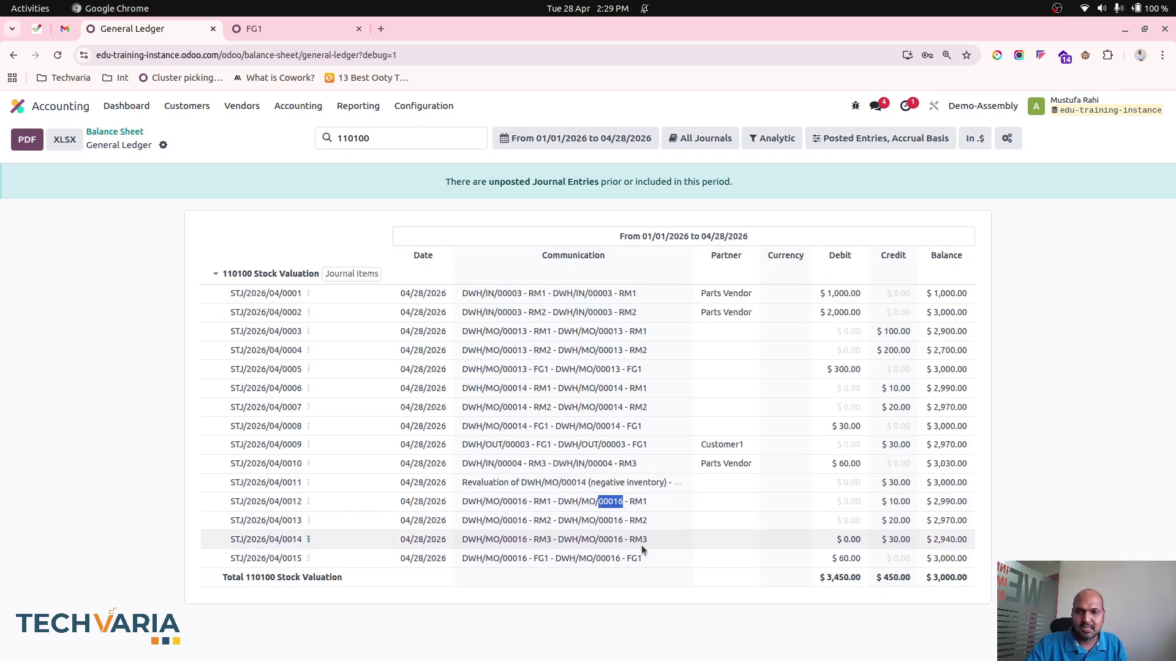
left_click(251, 28)
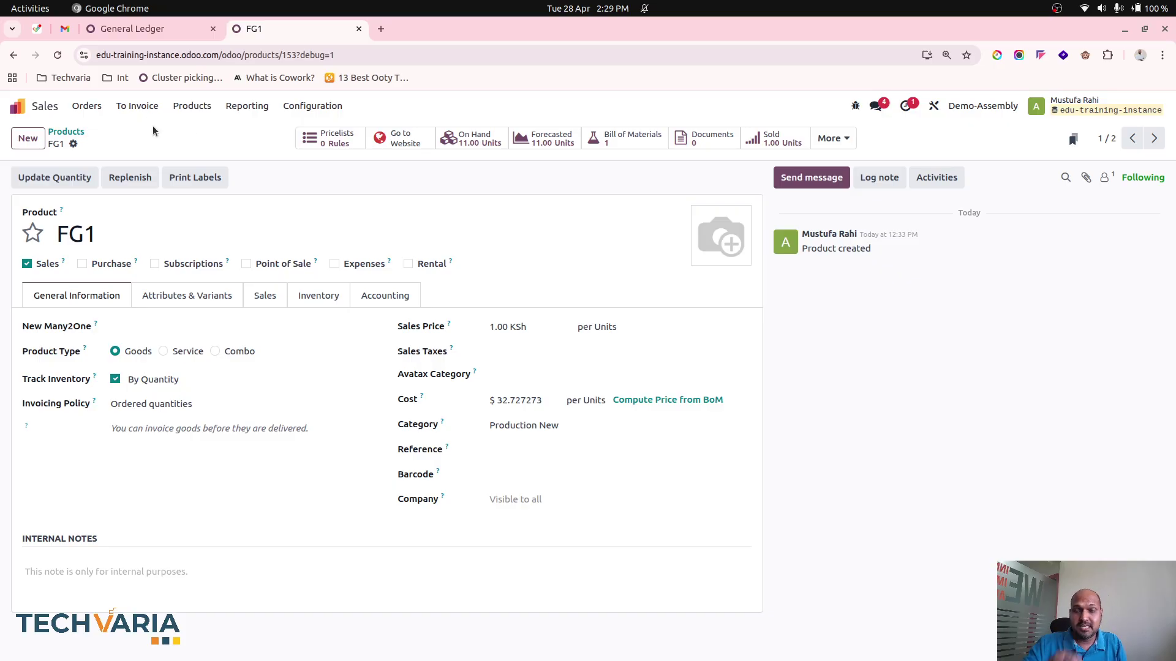
left_click(116, 30)
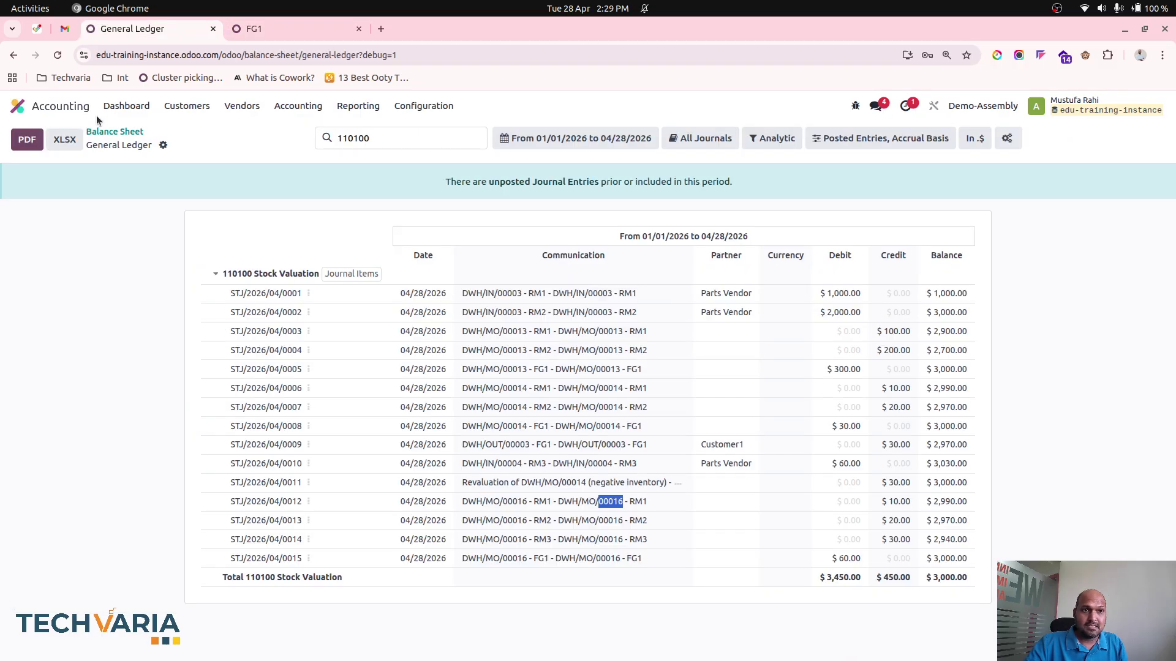
Step: Create a manufacturing order for 1 unit of FG1 in Manufacturing, confirm it and produce the full quantity
left_click(44, 115)
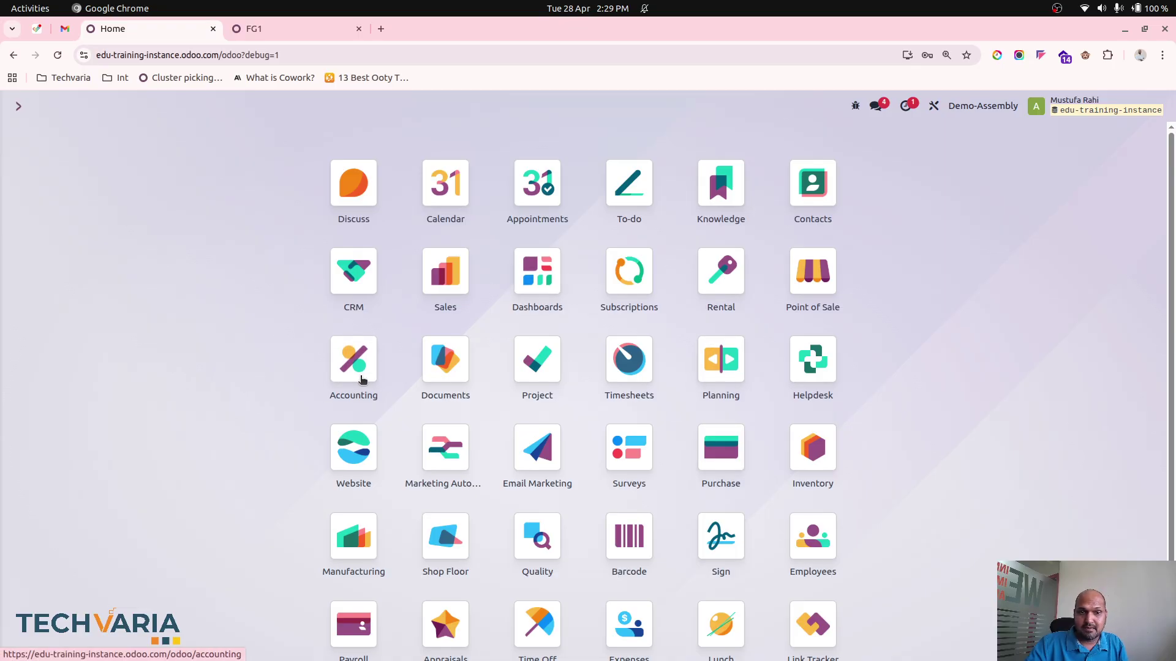
type("man")
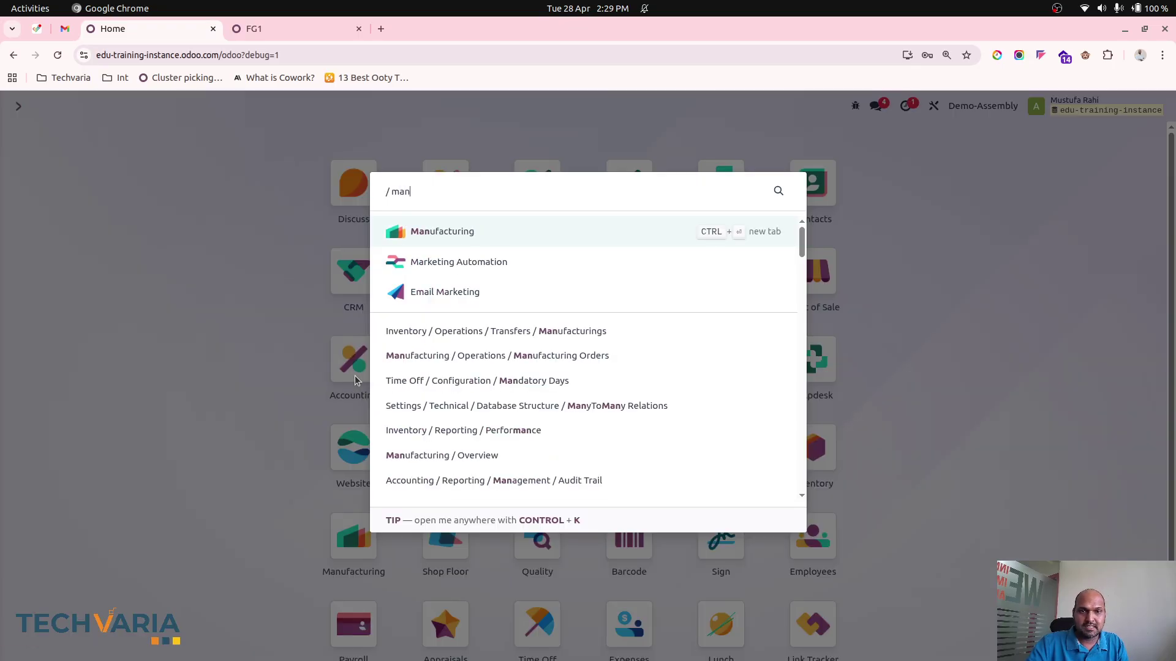
key("Return")
left_click(200, 105)
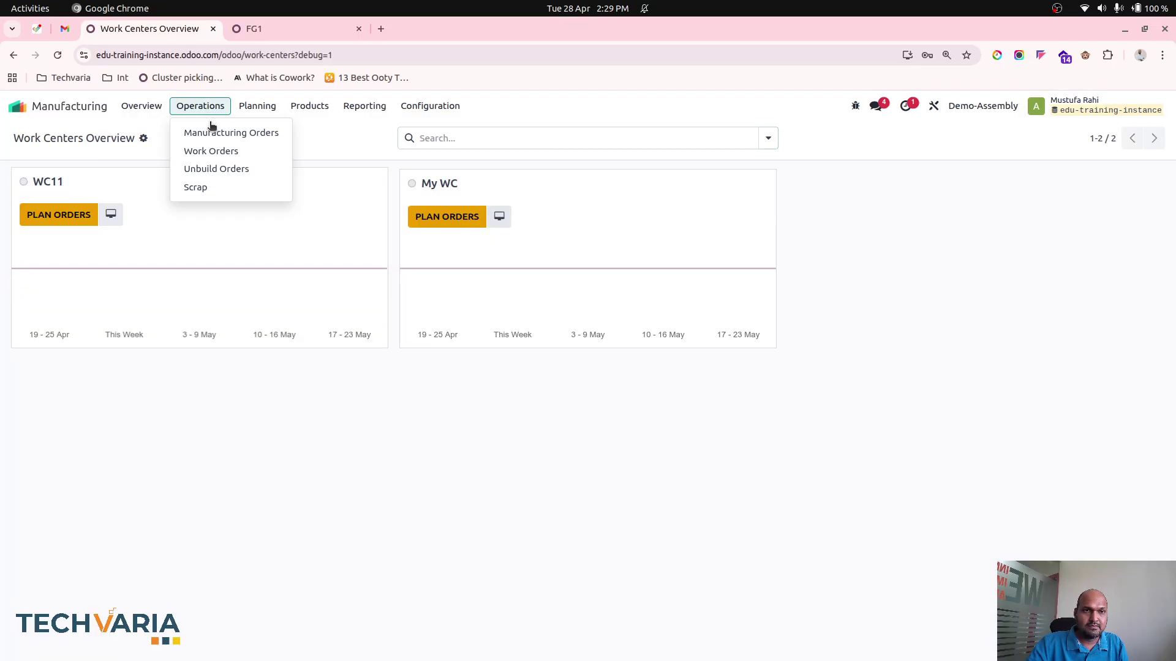
left_click(217, 131)
left_click(31, 136)
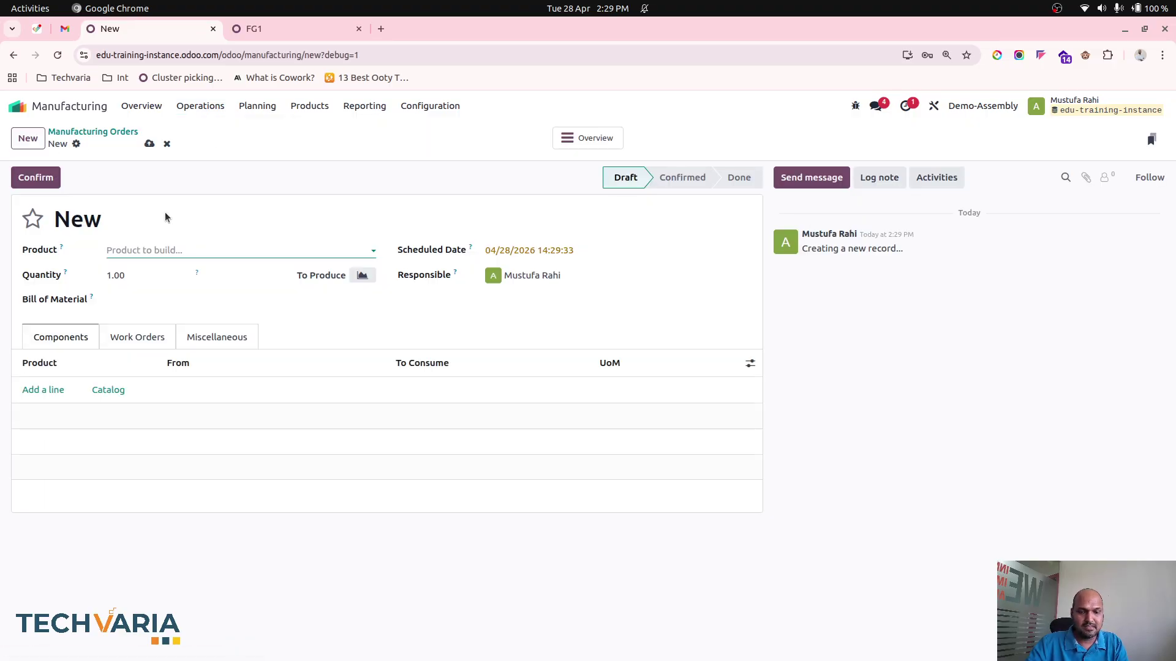
type("fg1")
left_click(163, 290)
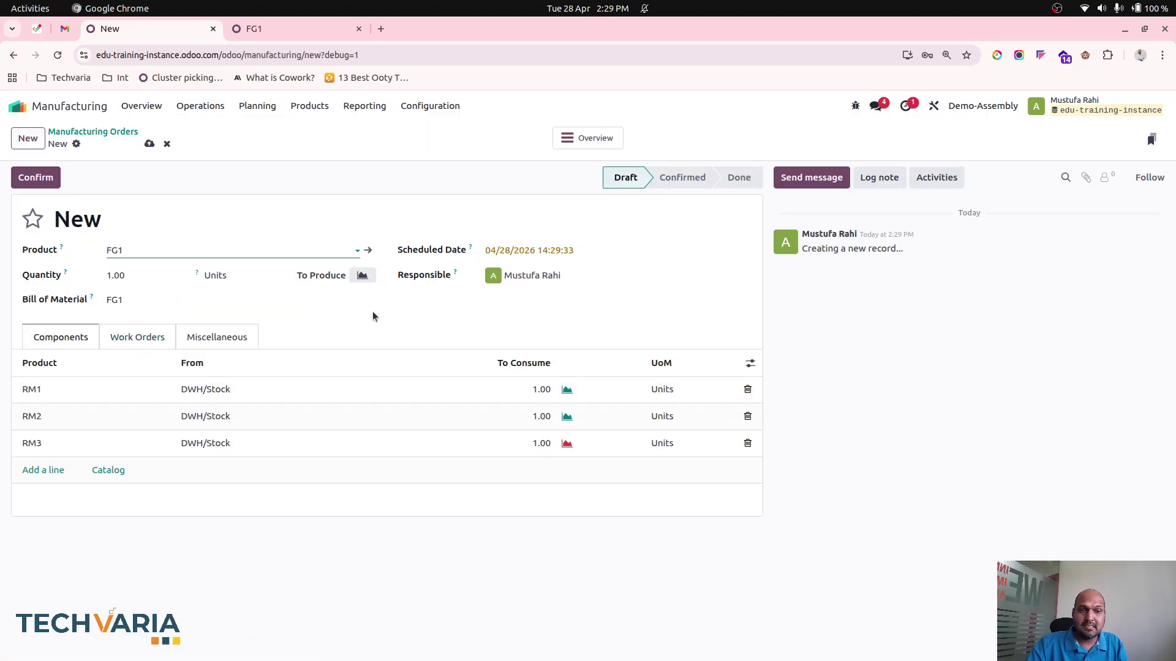
left_click(40, 178)
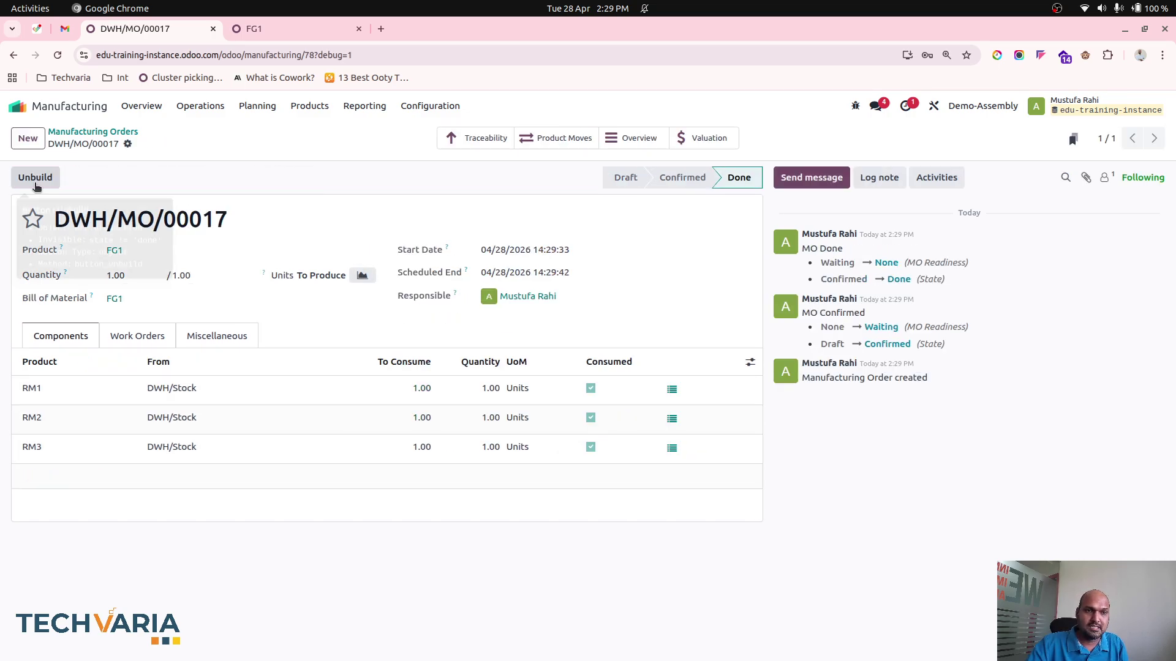
Step: Duplicate the most recent RM3 purchase order from Parts Vendor in Purchase
left_click(50, 102)
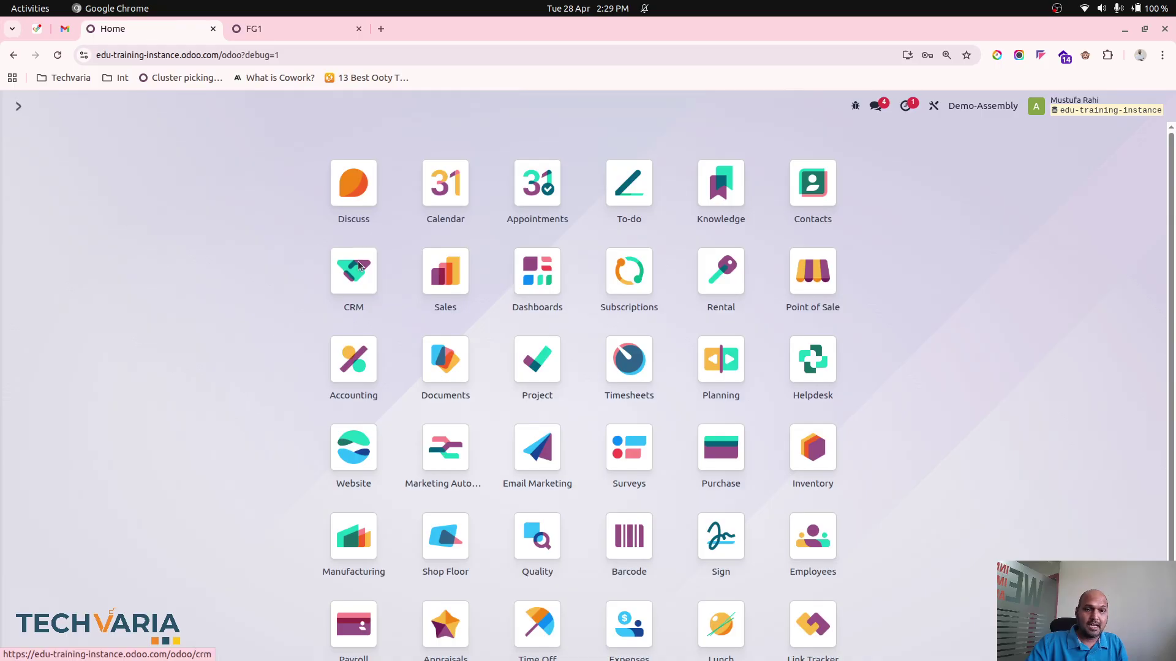
type("purch")
key("Return")
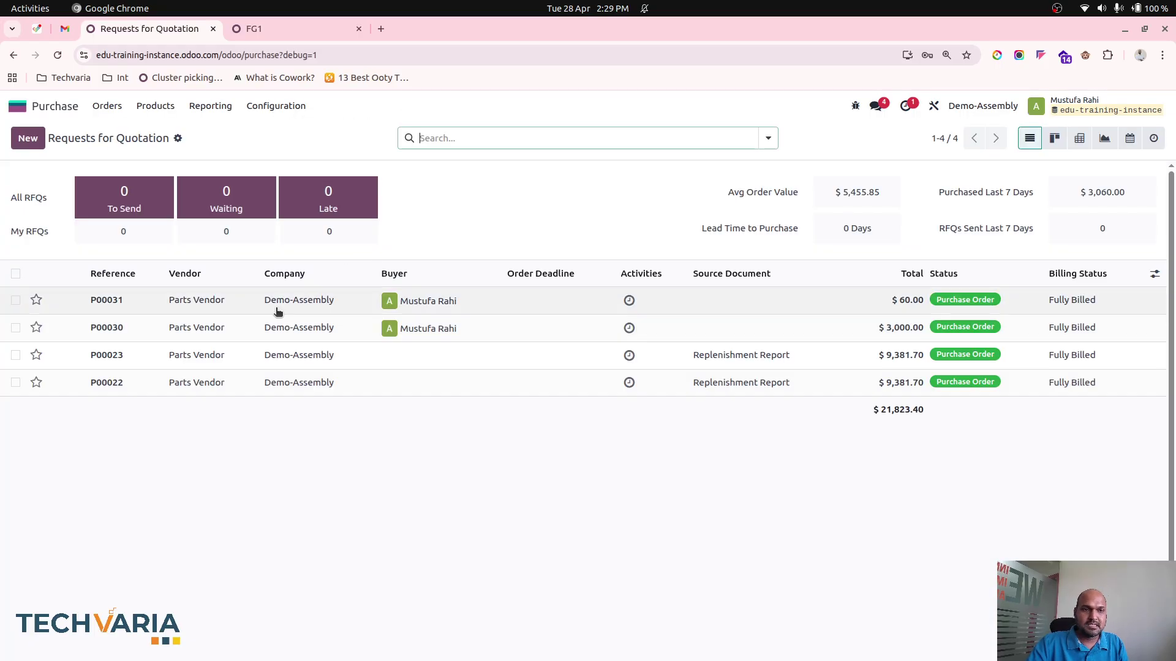
left_click(275, 303)
left_click(88, 144)
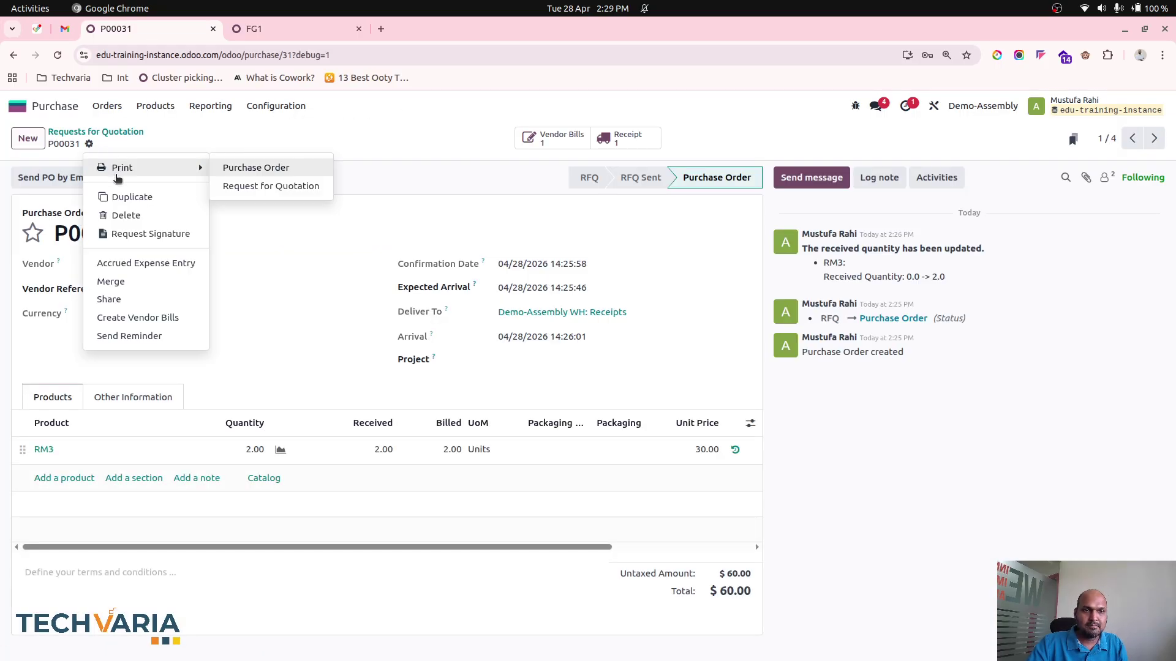
left_click(122, 197)
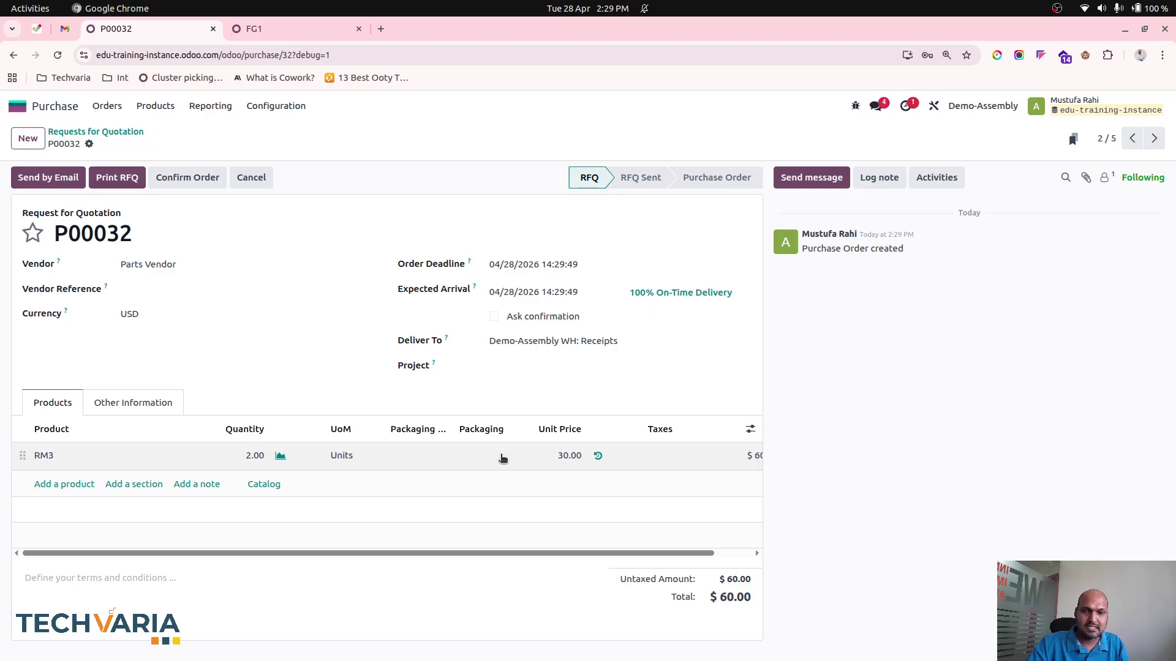
Step: Set the RM3 unit price to 40.00 on the duplicated request for quotation and save it
left_click(573, 455)
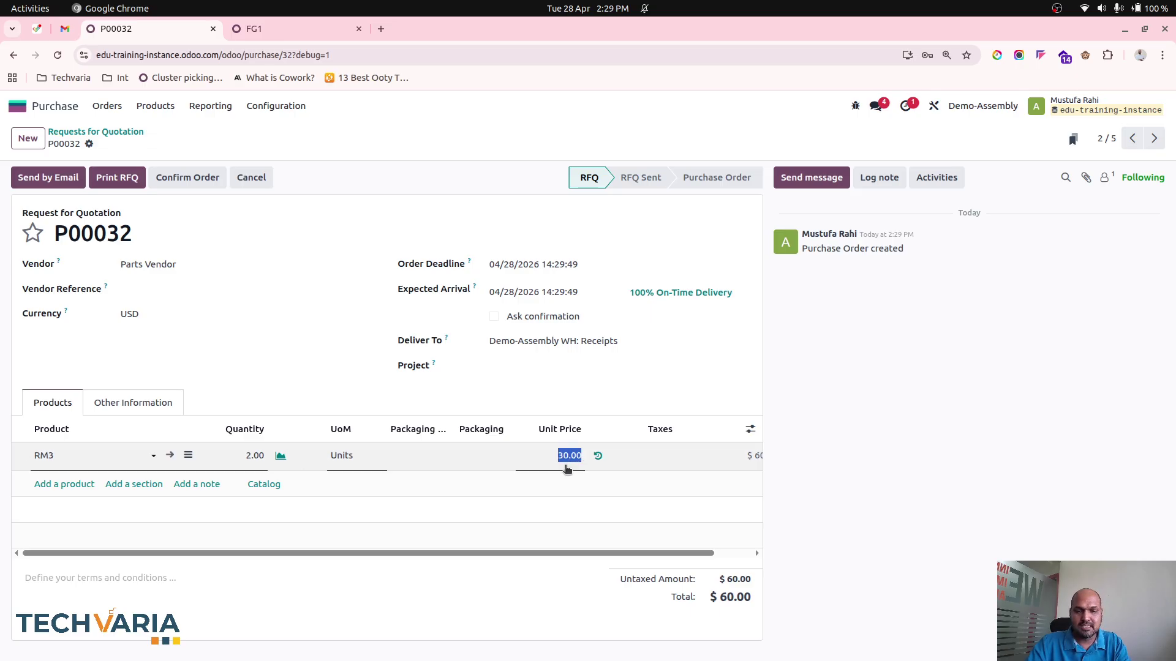
type("40")
left_click(497, 388)
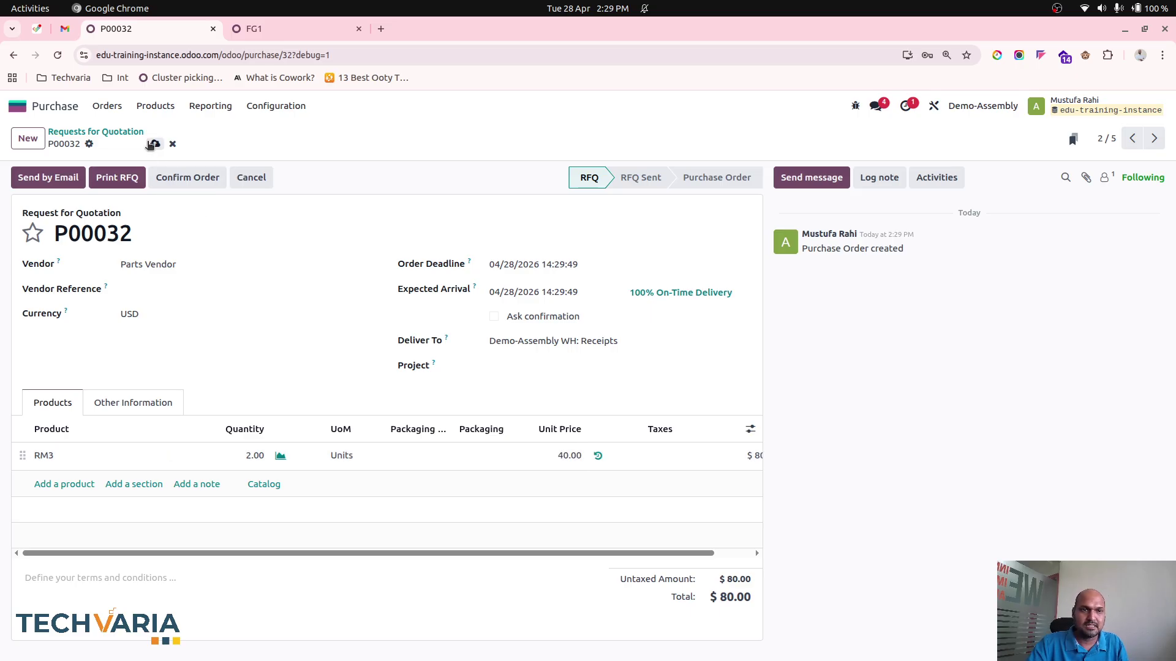
left_click(153, 144)
Step: Confirm the RM3 purchase order and validate the receipt of its 2 units
left_click(178, 177)
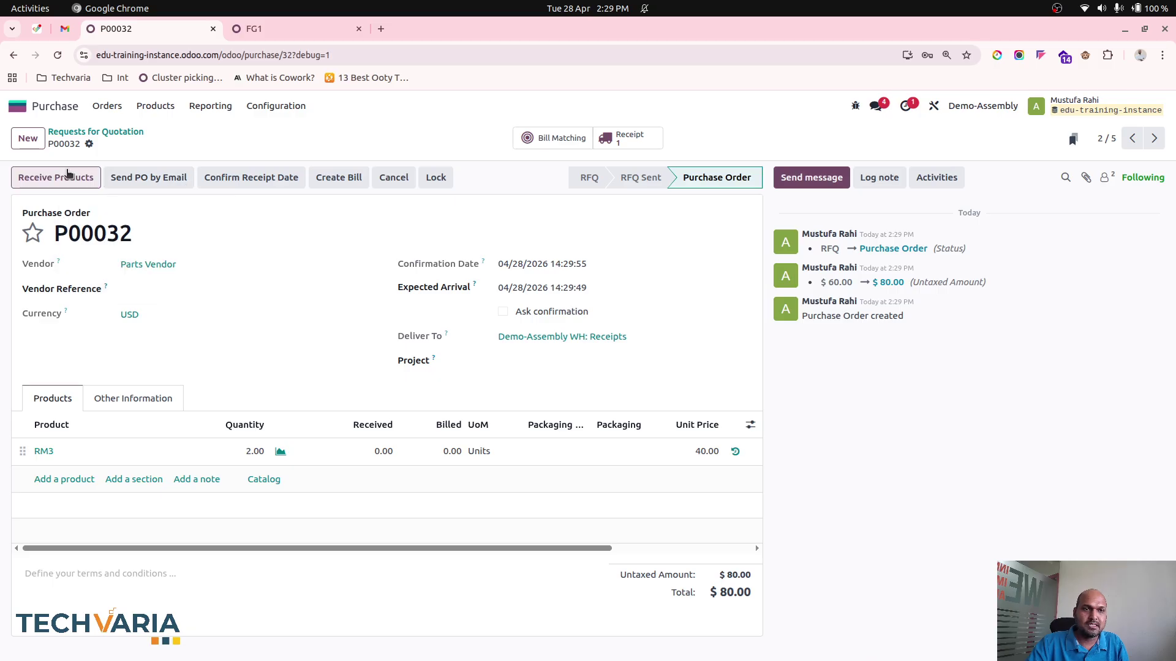
left_click(69, 174)
left_click(37, 178)
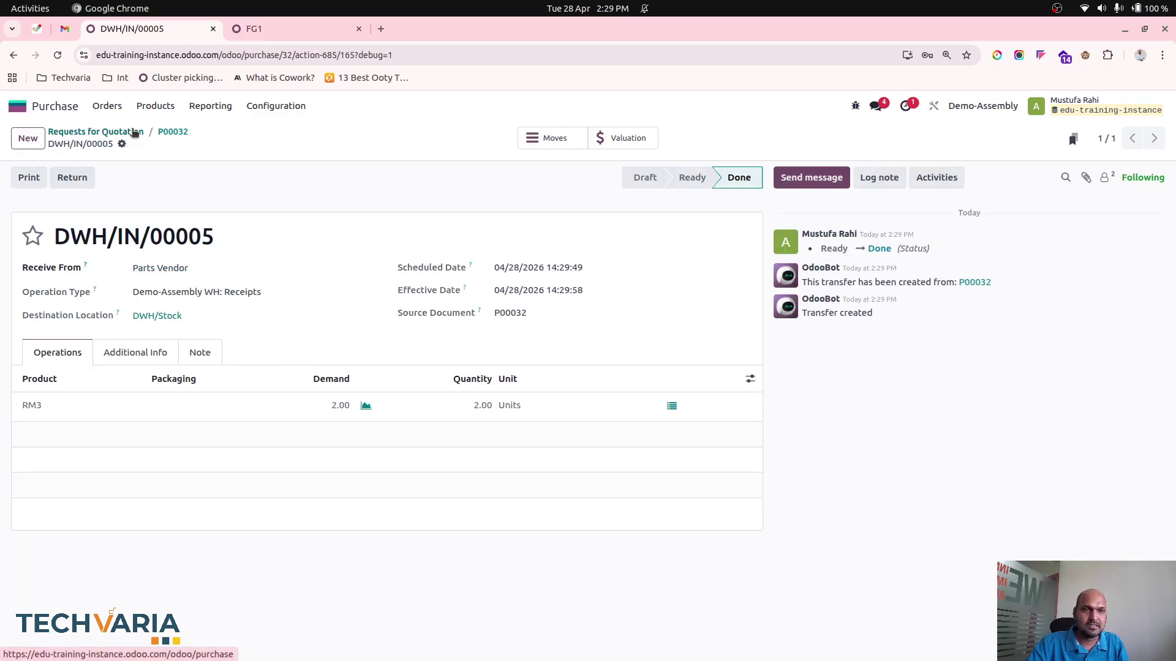
Step: Create the vendor bill for the received RM3 order, date it 04/28/2026 and confirm it
left_click(134, 132)
left_click(115, 304)
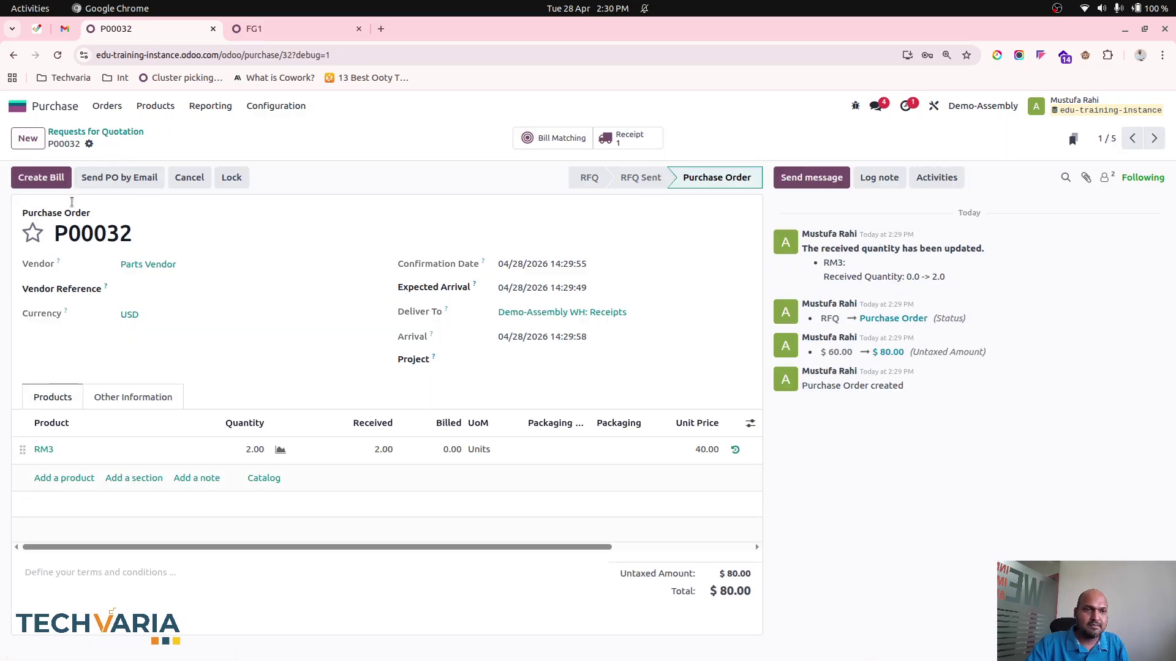
left_click(41, 177)
left_click(539, 288)
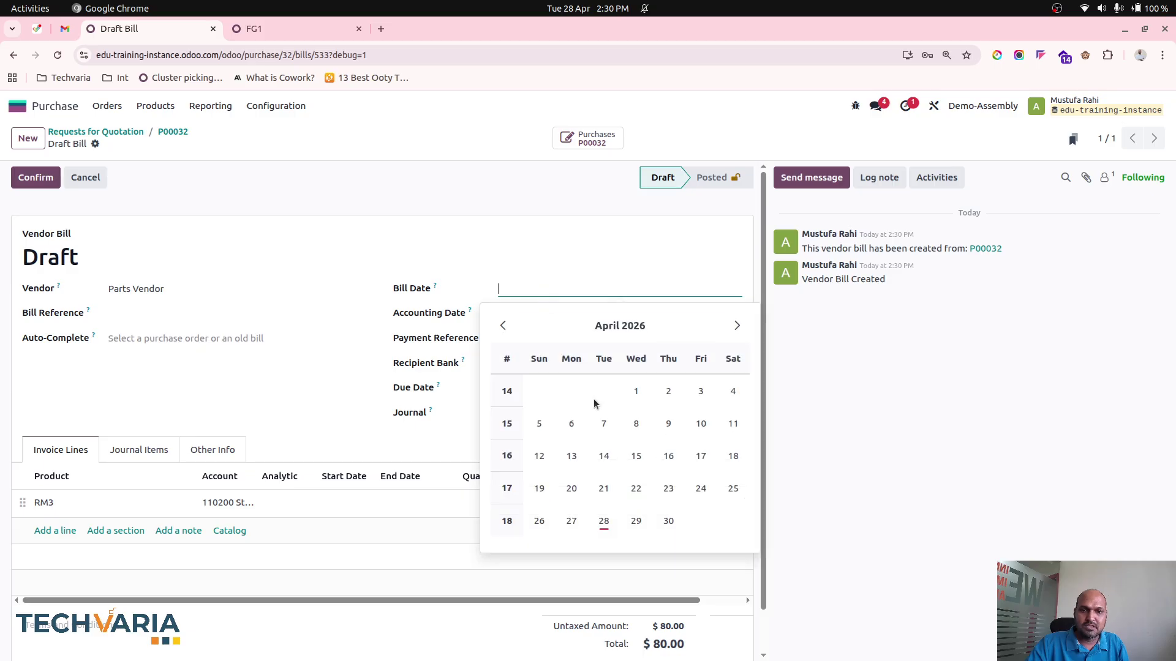
left_click(603, 520)
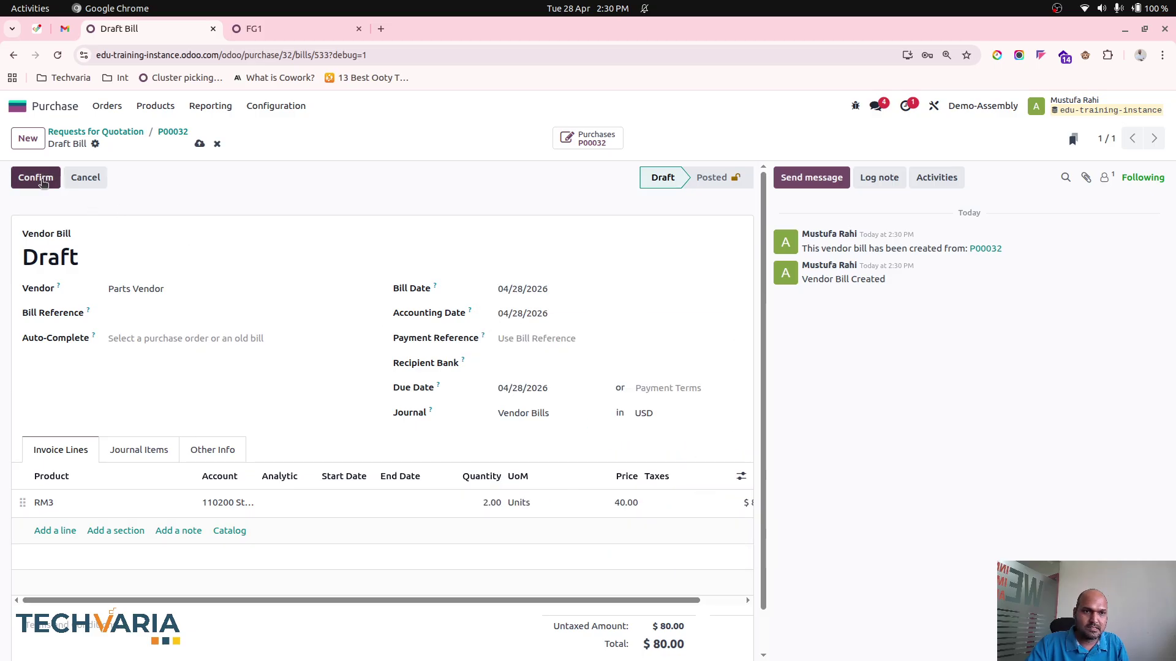
left_click(42, 182)
Step: Refresh FG1's product page to check its cost and on-hand quantity, and open the Balance Sheet report in Accounting
key("ctrl+Tab")
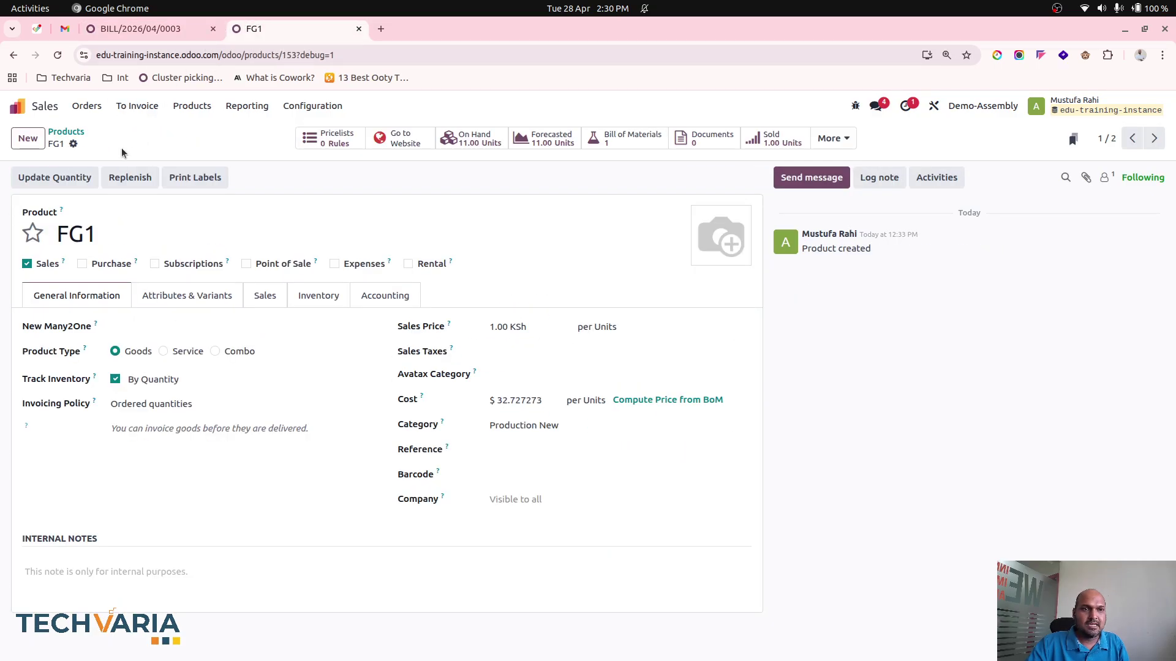
left_click(58, 56)
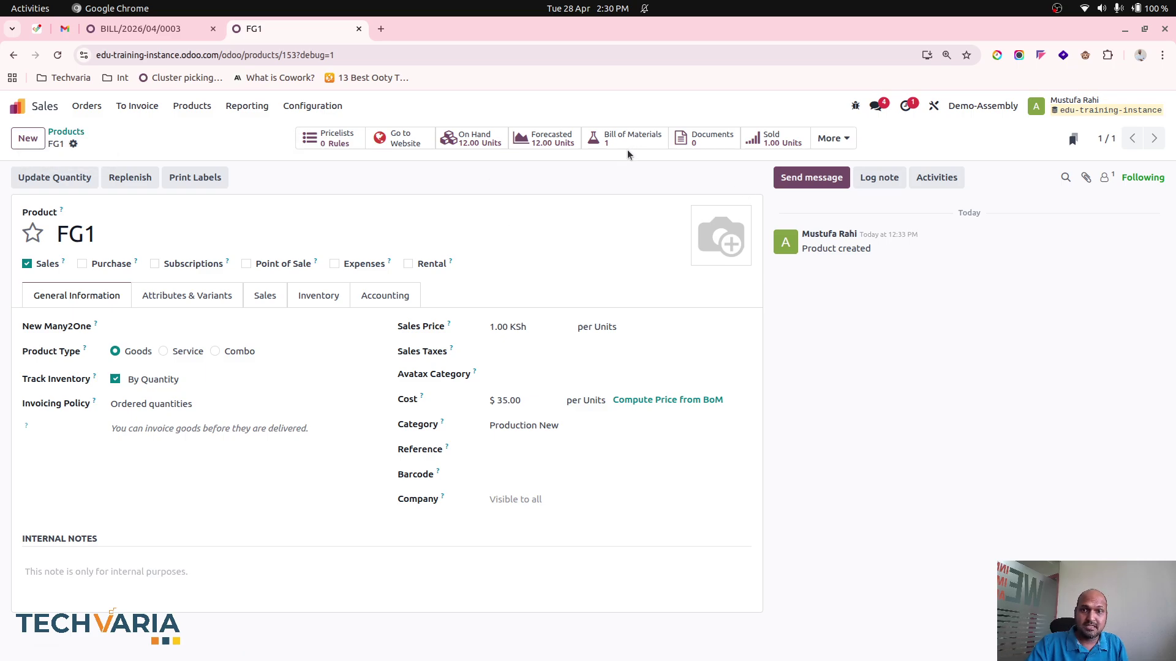
left_click(17, 105)
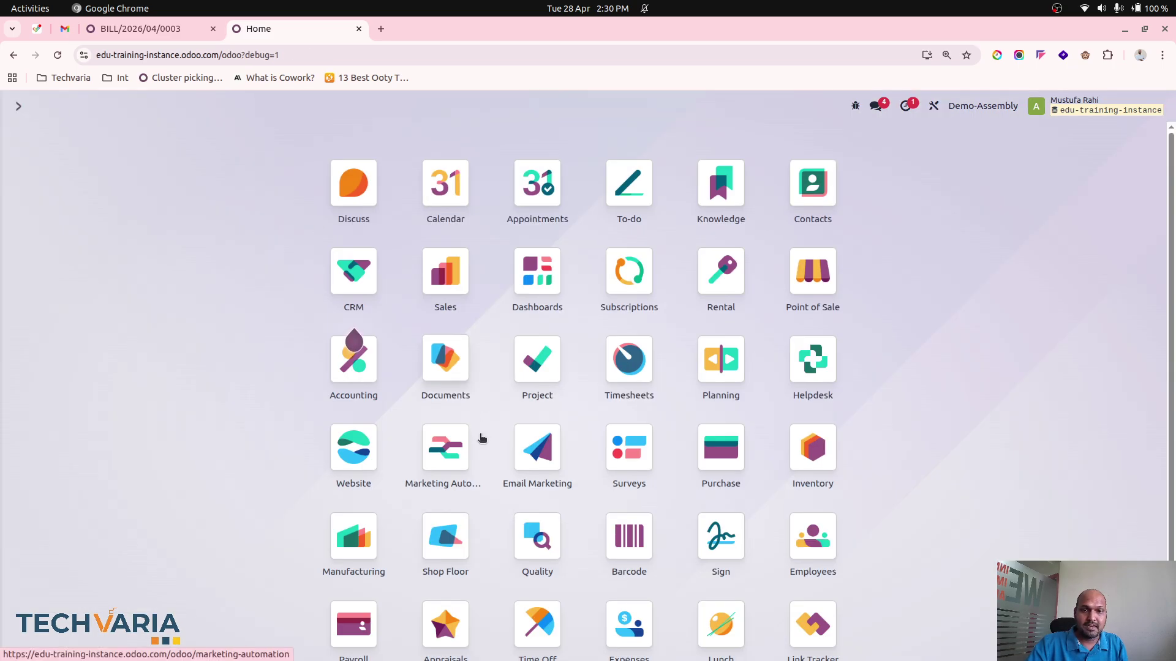
left_click(365, 374)
left_click(358, 106)
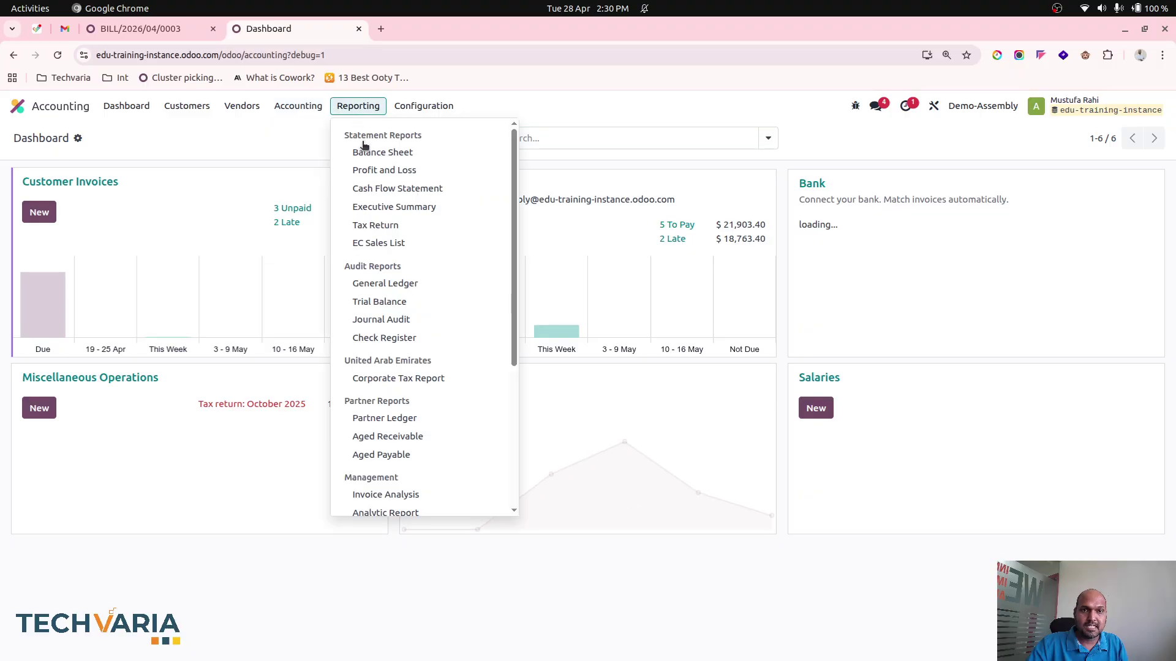
left_click(365, 151)
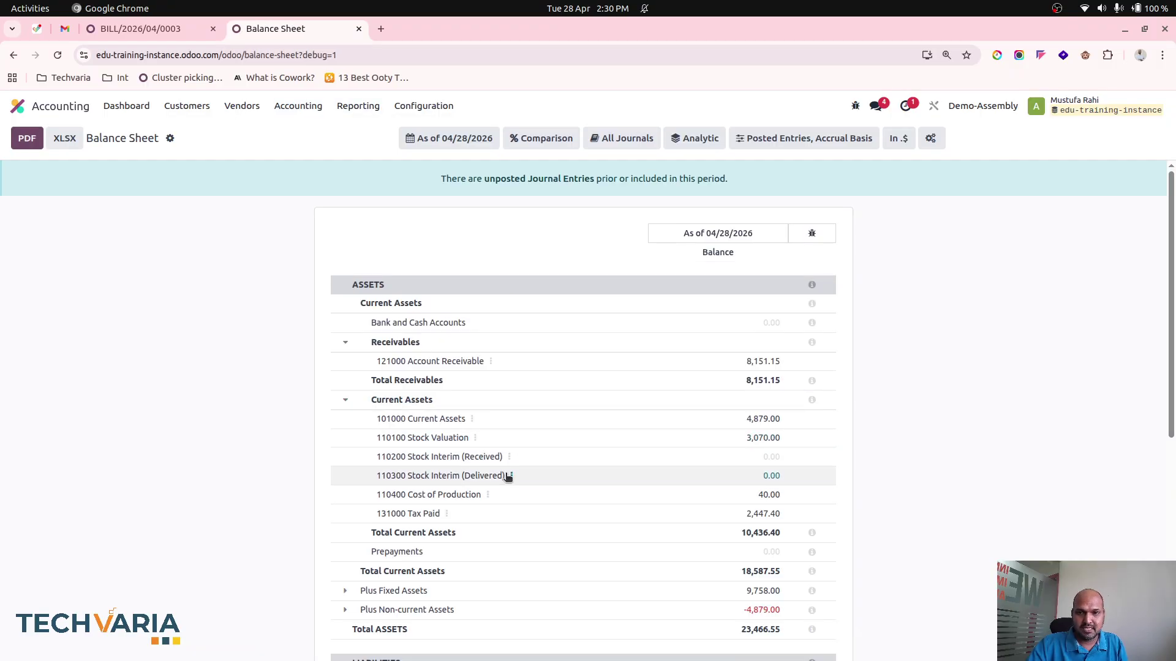
Step: Examine the DWH/MO/00017 revaluation entry in the 110400 Cost of Production ledger and return to the balance sheet
left_click(488, 495)
left_click(512, 506)
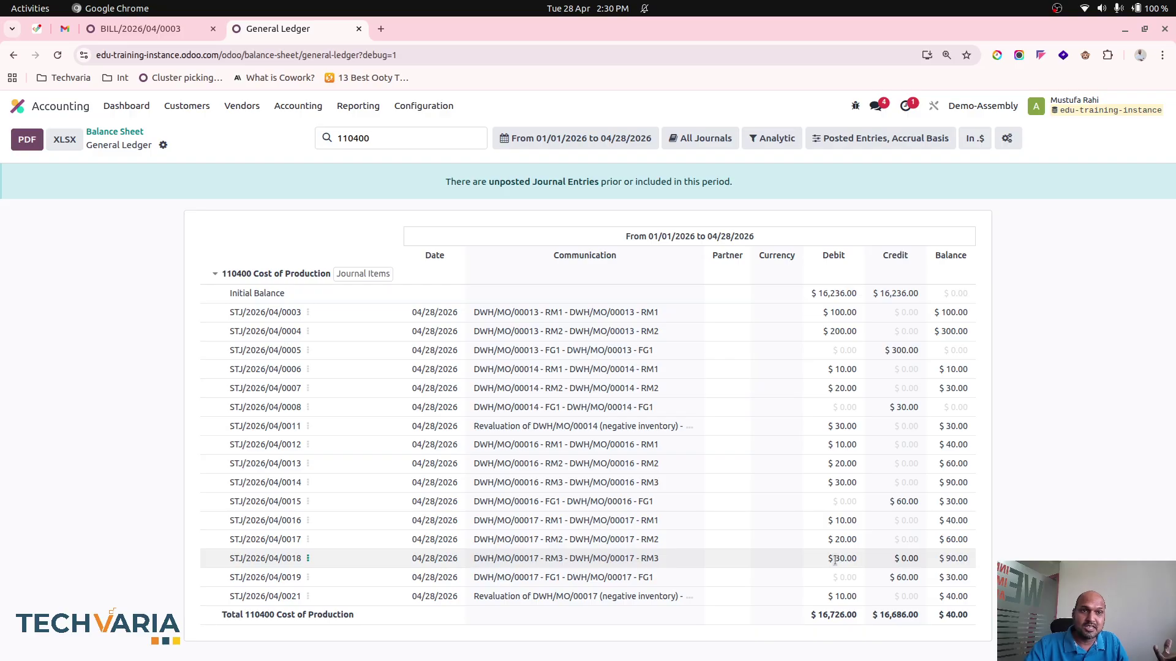
left_click(691, 596)
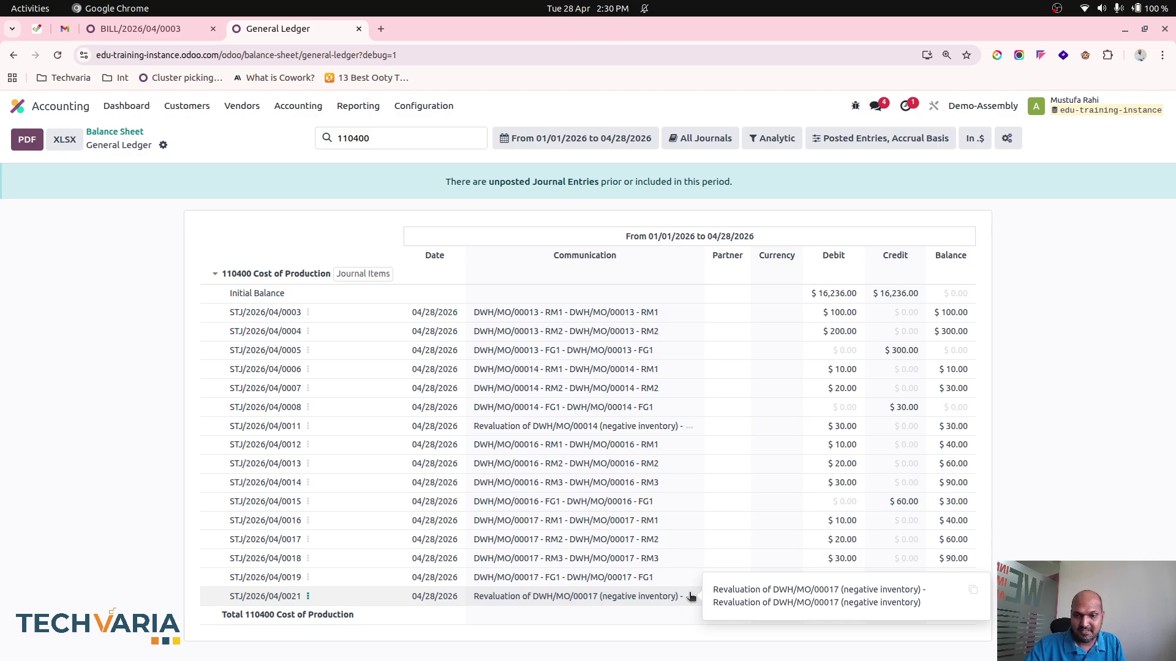
left_click(308, 596)
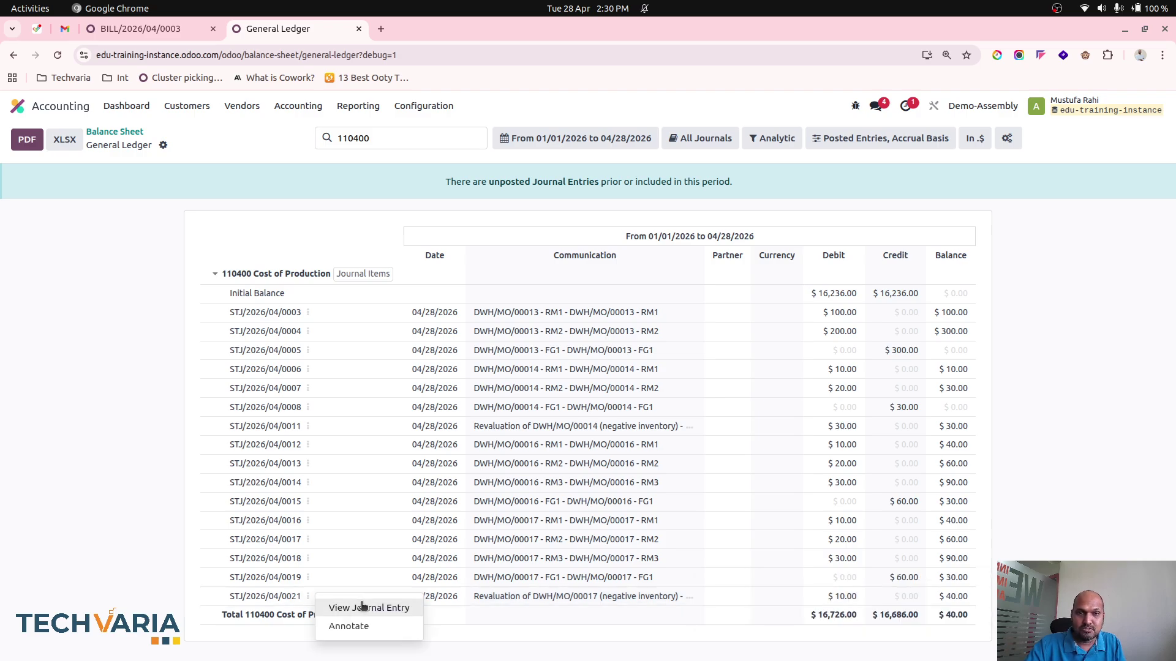
left_click(215, 273)
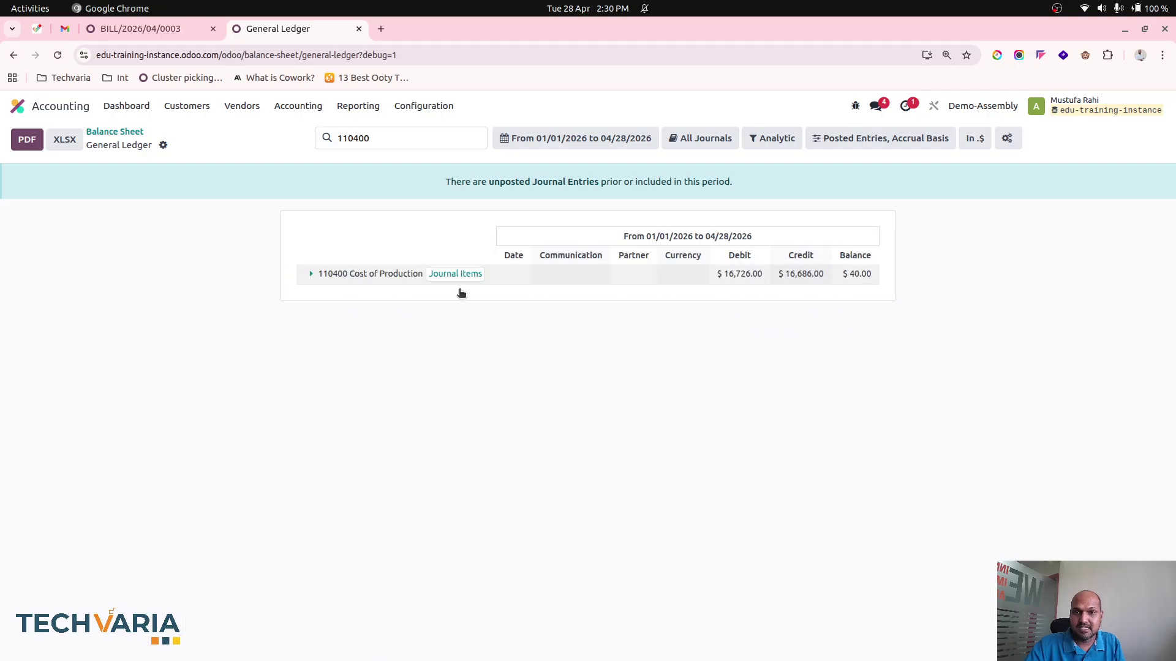
left_click(116, 132)
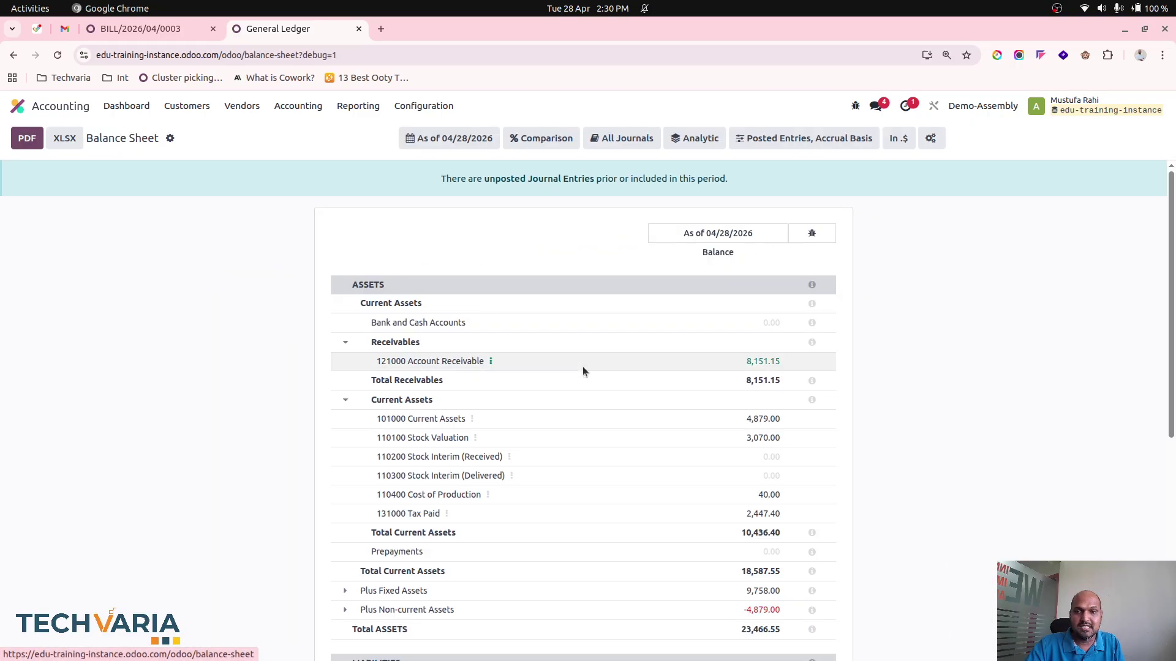
Step: Open the general ledger for 110100 Stock Valuation and examine its entries down to the DWH/MO/00017 revaluation
left_click(475, 438)
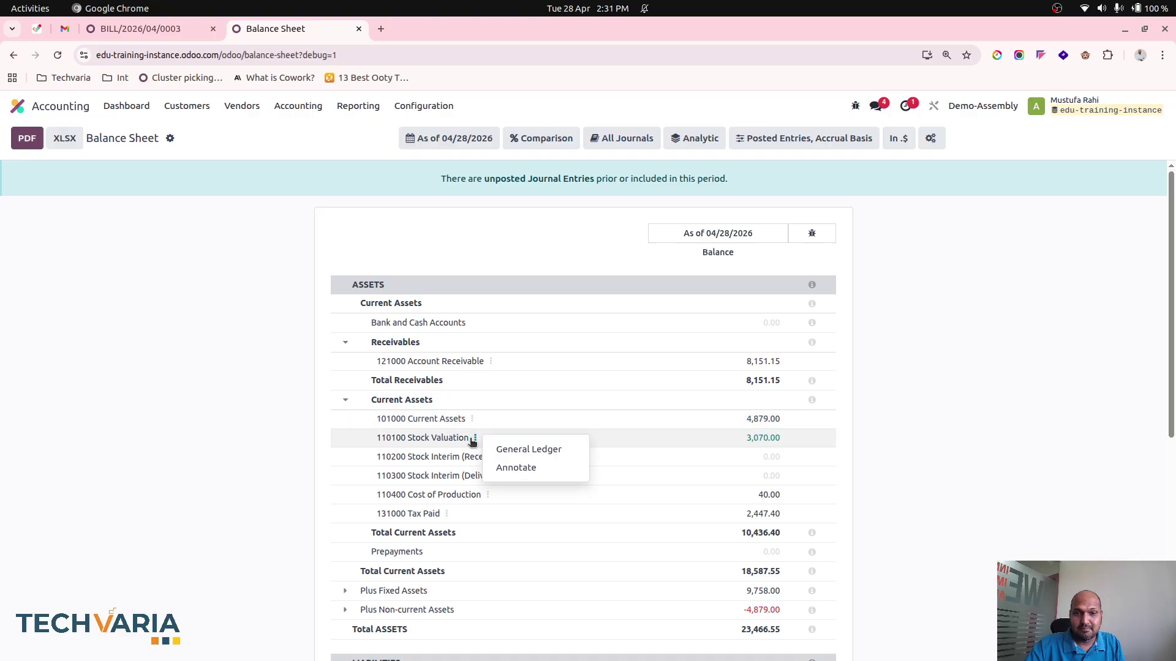
left_click(495, 448)
scroll(565, 451, "down", 2)
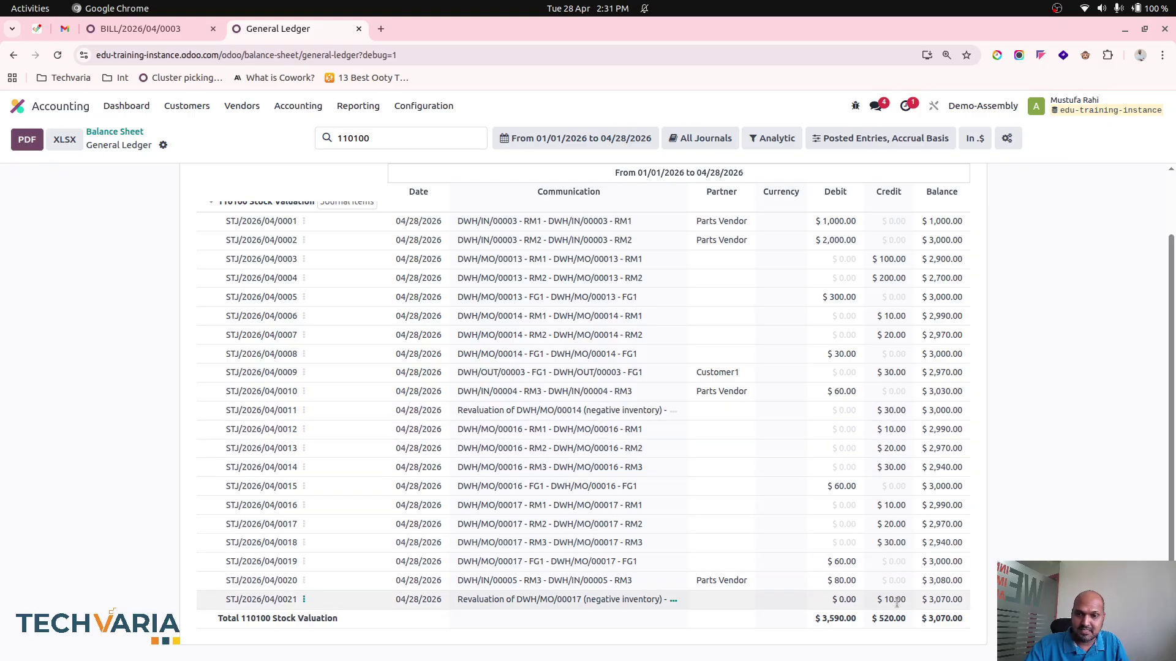
scroll(896, 602, "up", 2)
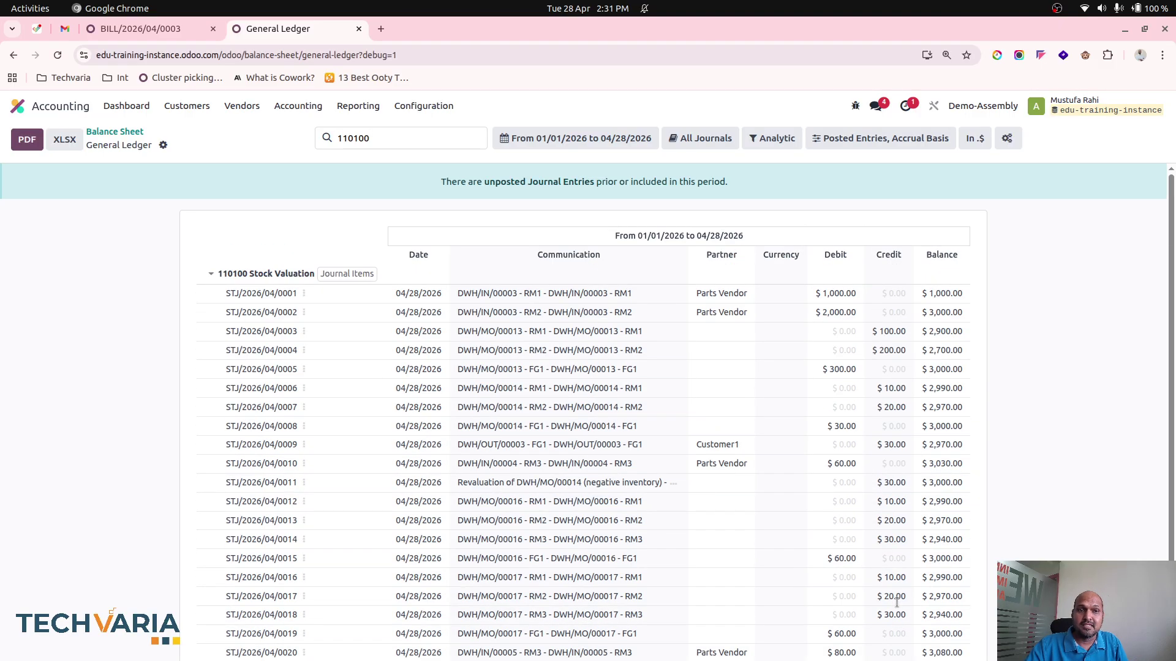
scroll(896, 602, "down", 2)
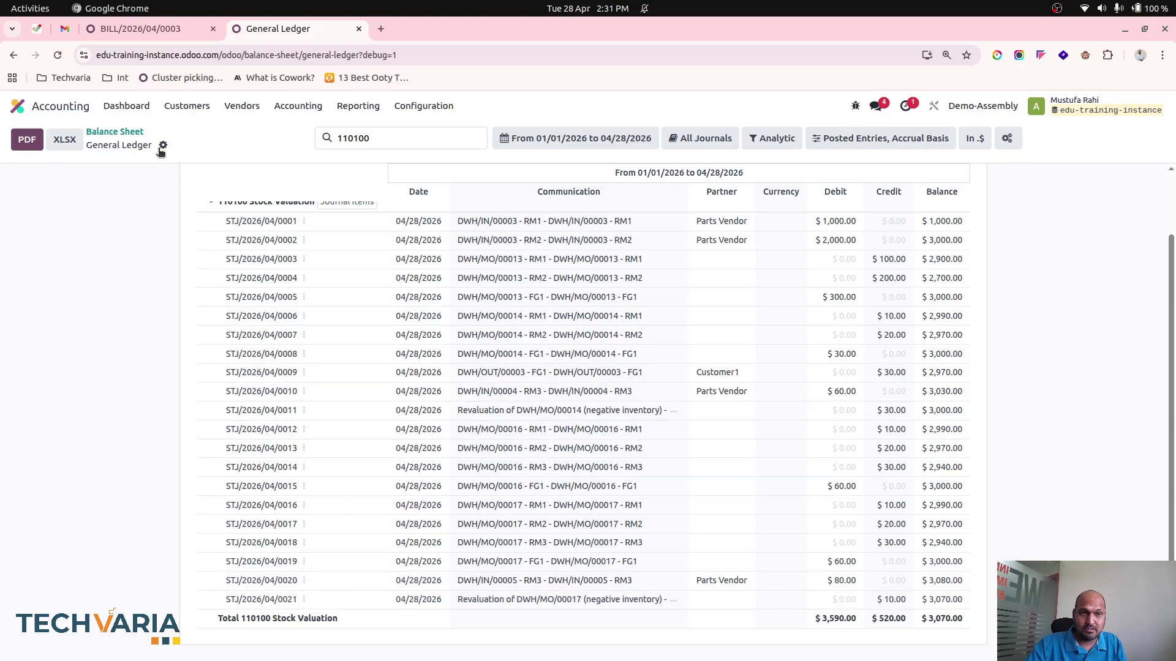
Step: Leave the stock valuation ledger and reopen the Balance Sheet report in Accounting
left_click(54, 108)
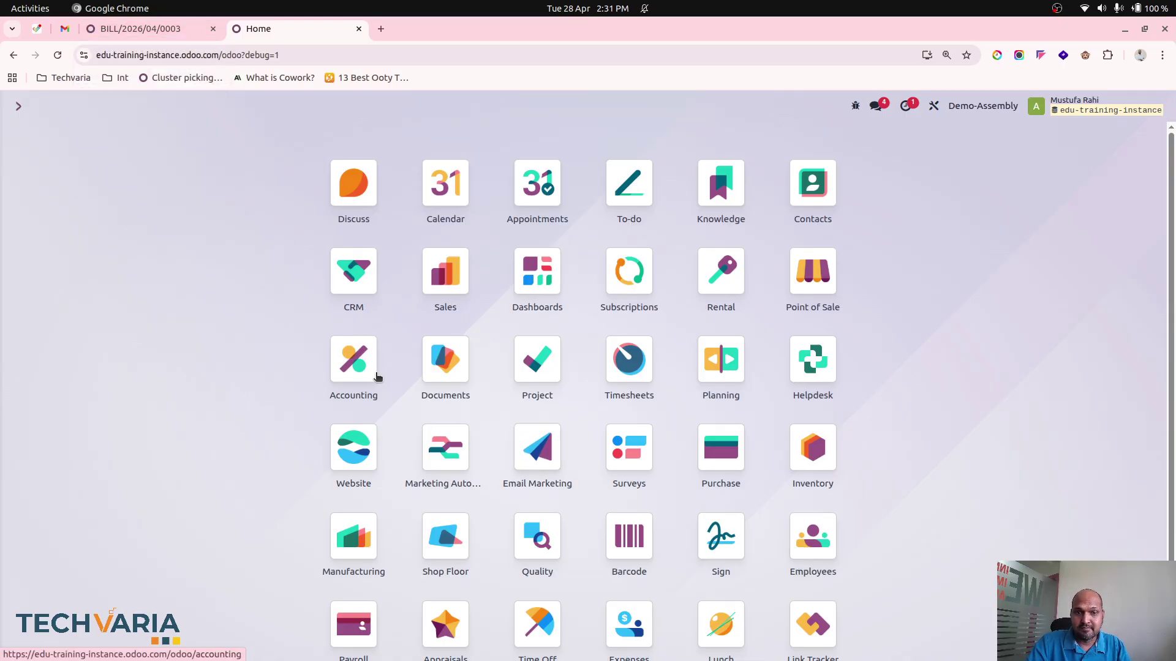
left_click(354, 366)
left_click(361, 108)
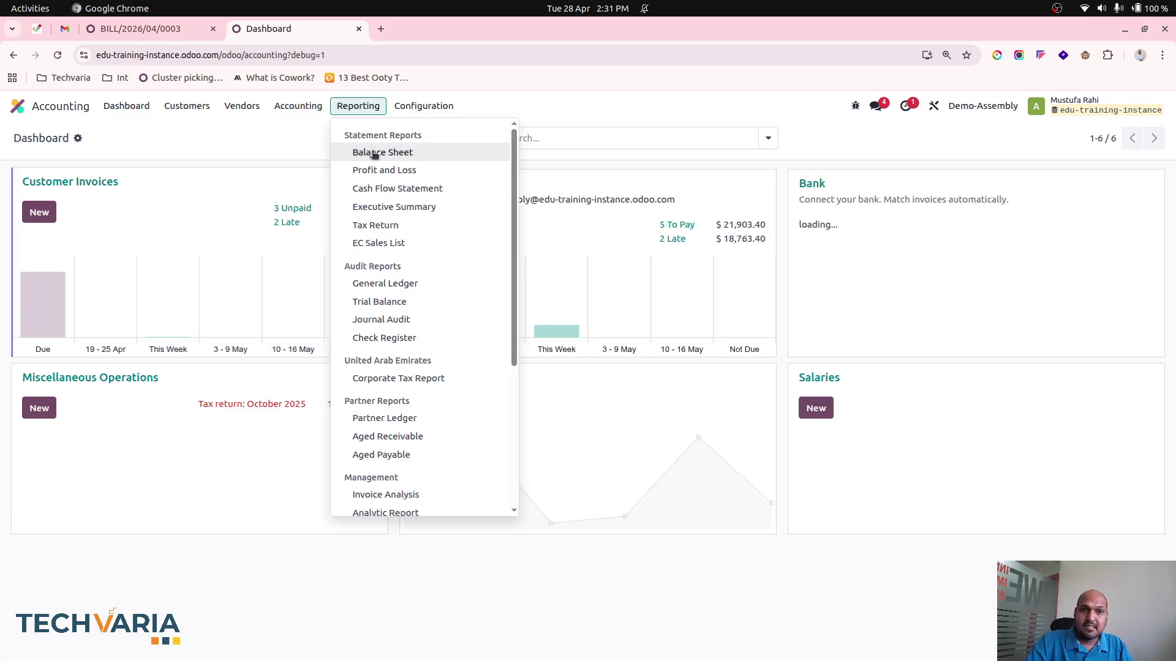
left_click(377, 156)
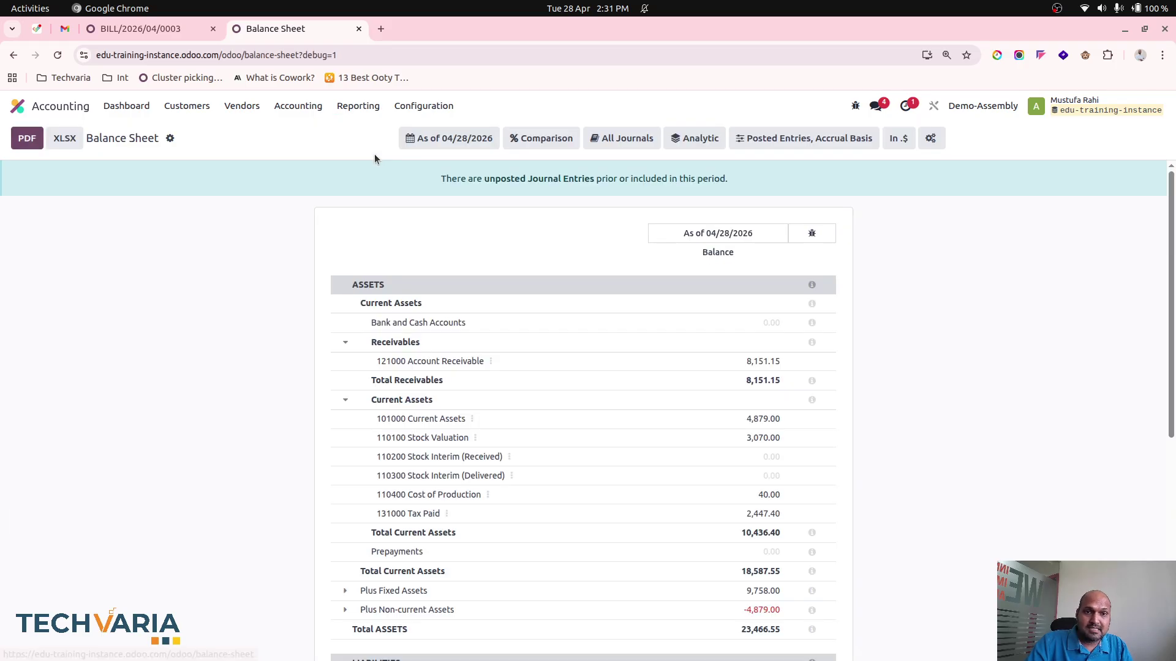
left_click(489, 495)
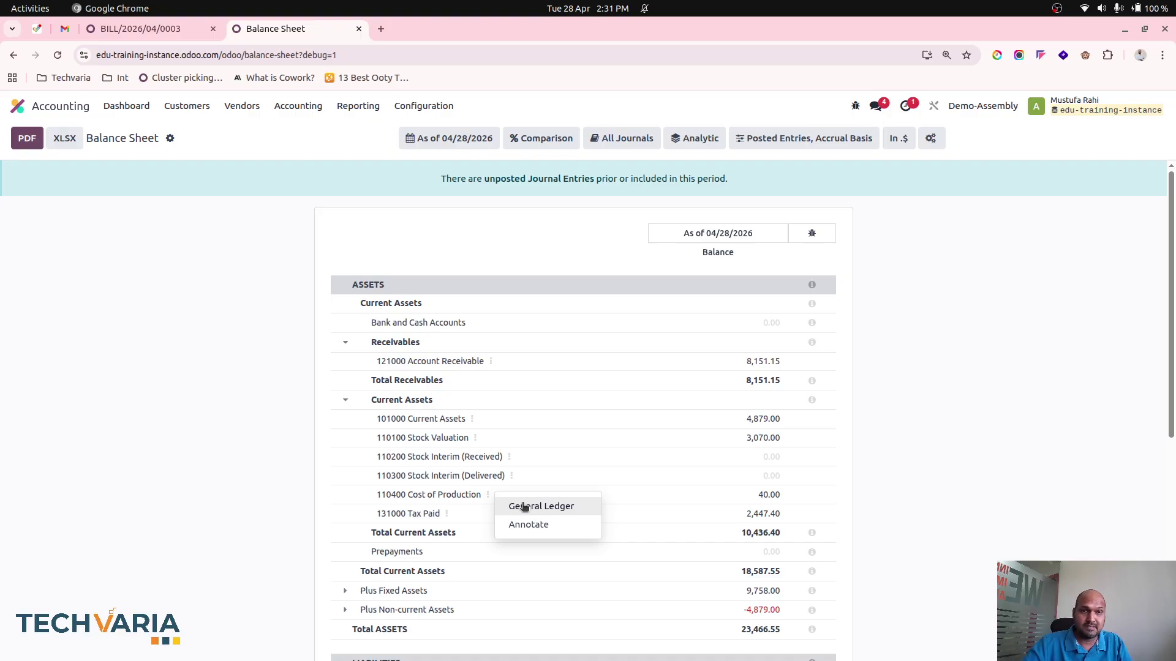
left_click(359, 107)
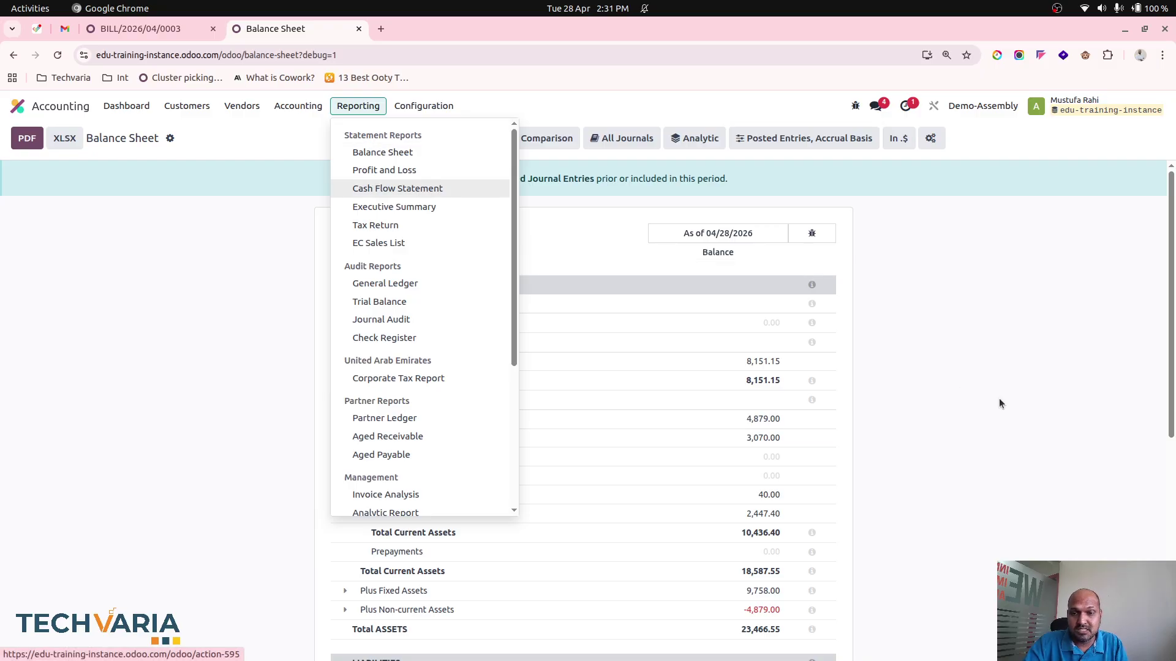
left_click(1022, 428)
Step: Examine the 110400 Cost of Production general ledger from the balance sheet, then return to the app overview
left_click(489, 495)
left_click(533, 506)
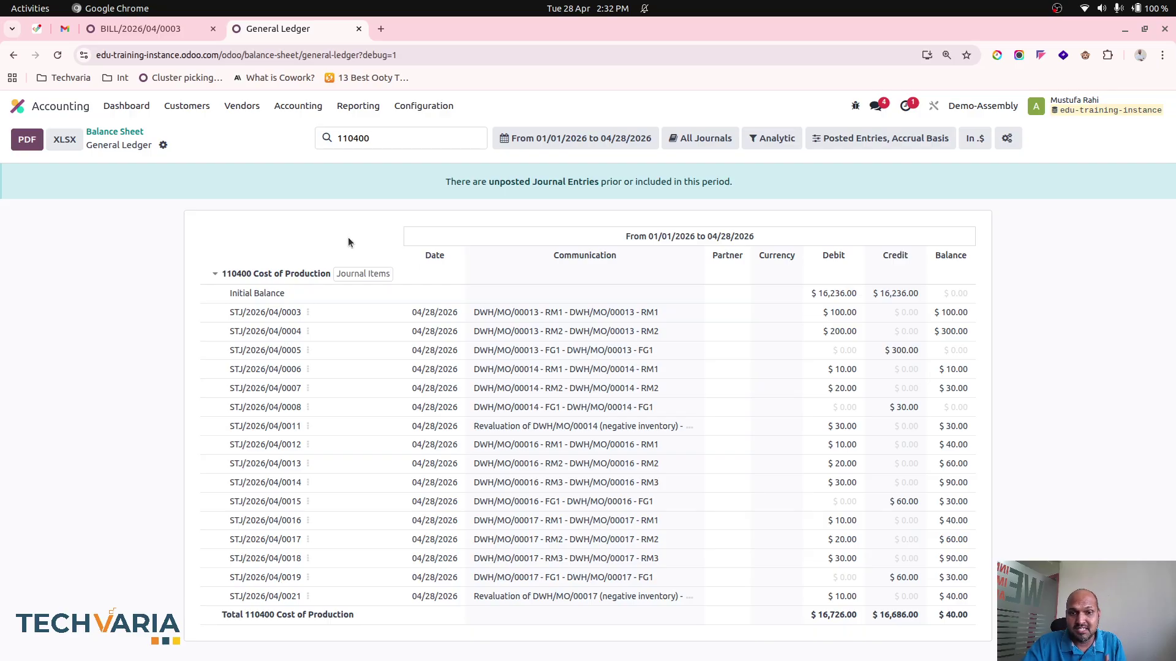
left_click(53, 108)
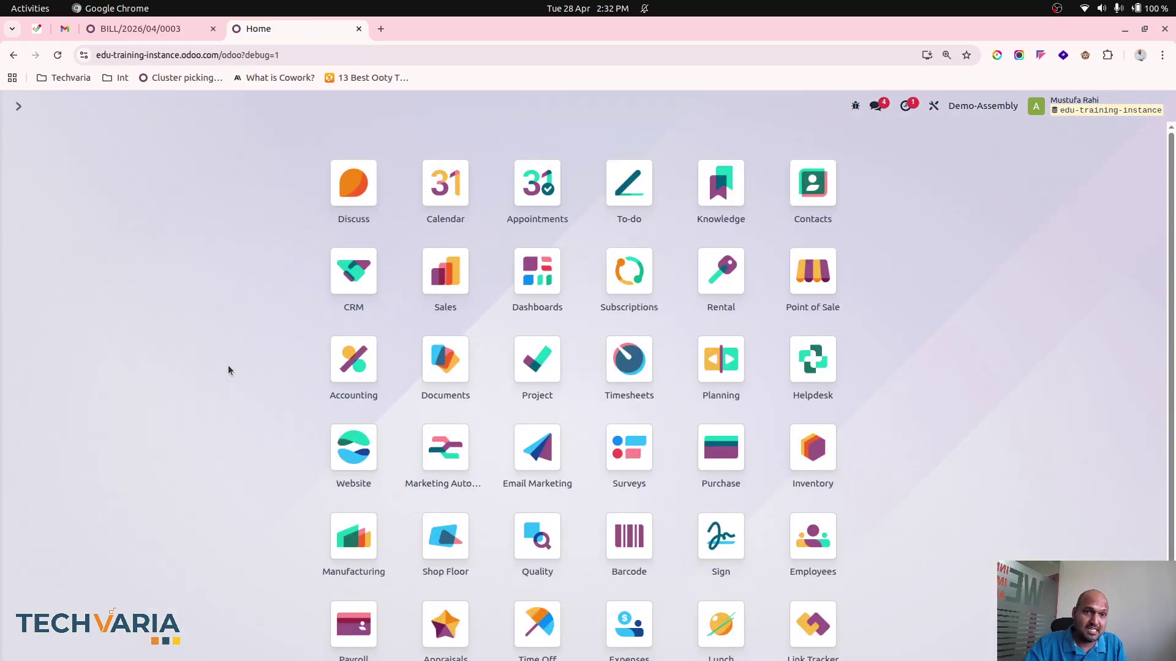